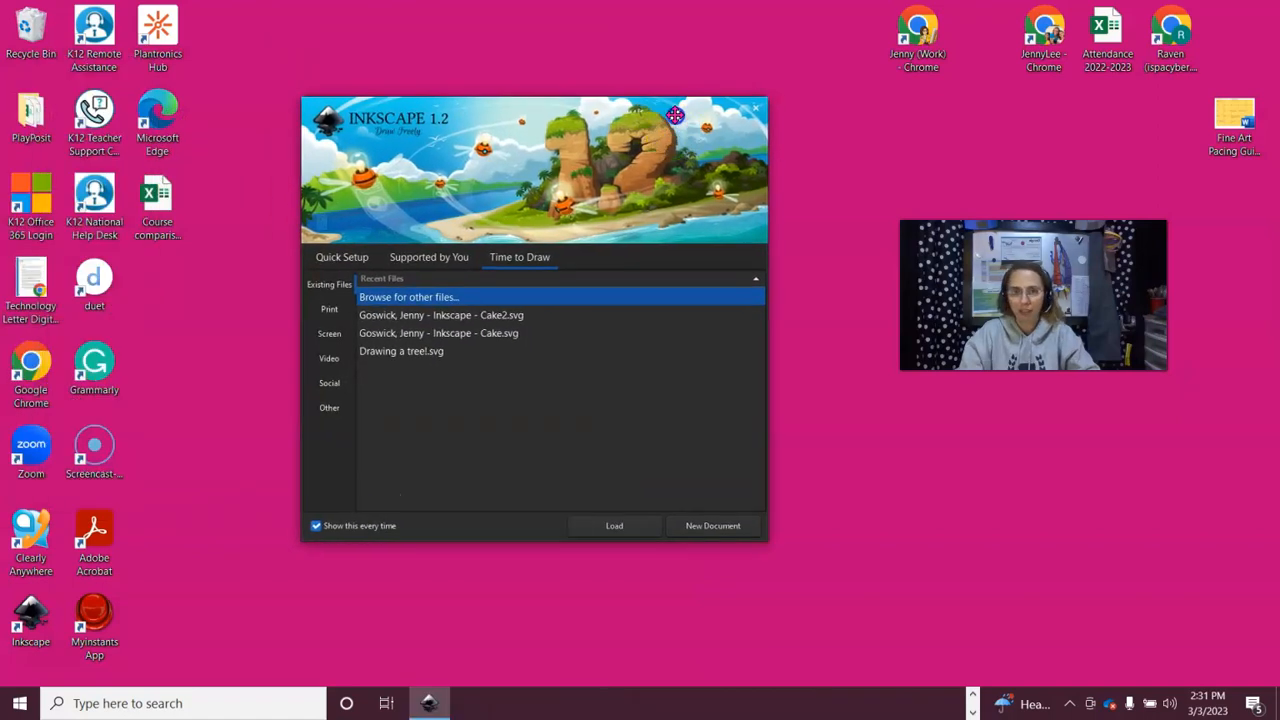
# Open the recent Cake.svg drawing in a maximized window, closing the Paint screenshot that covers it
pyautogui.click(477, 345)
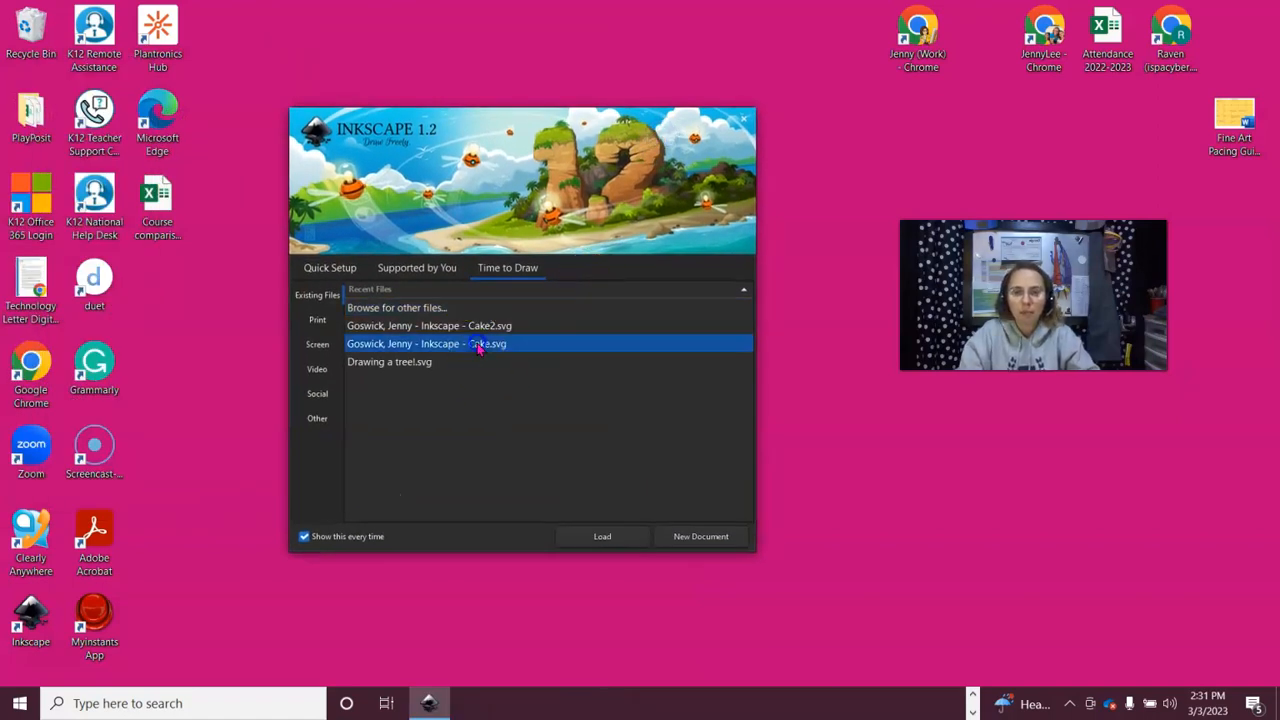
pyautogui.click(603, 538)
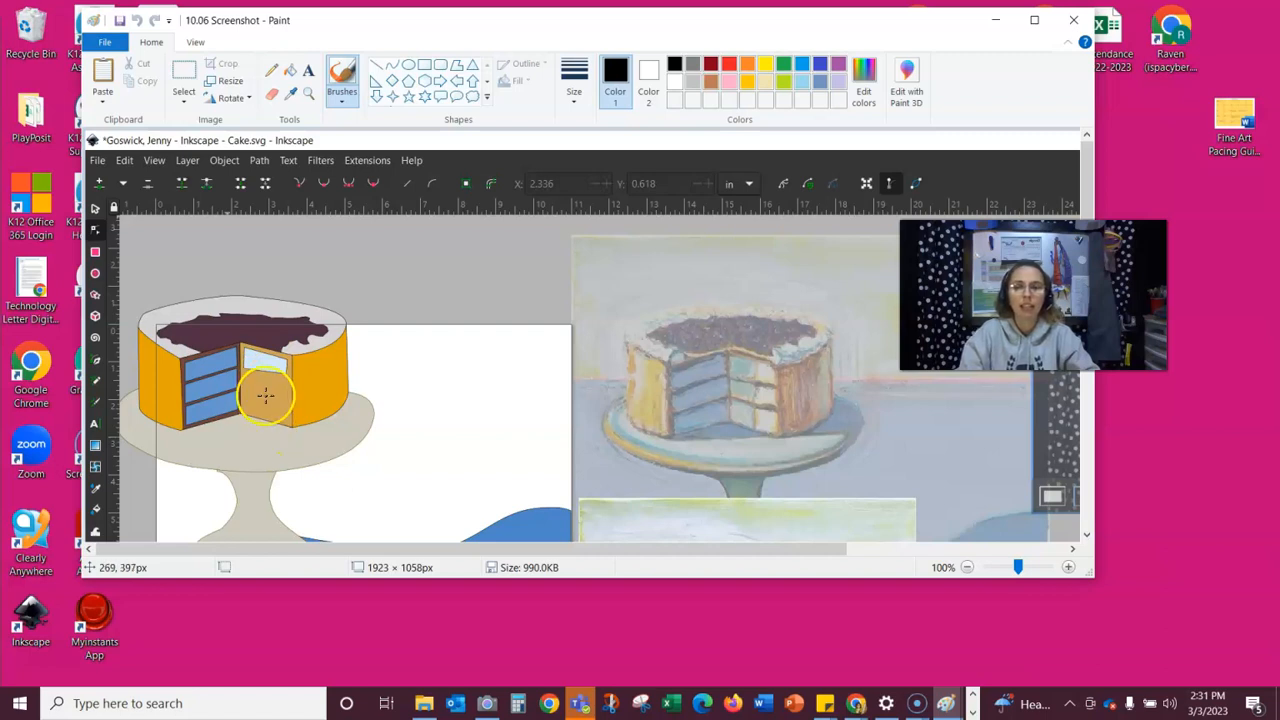
pyautogui.click(1074, 24)
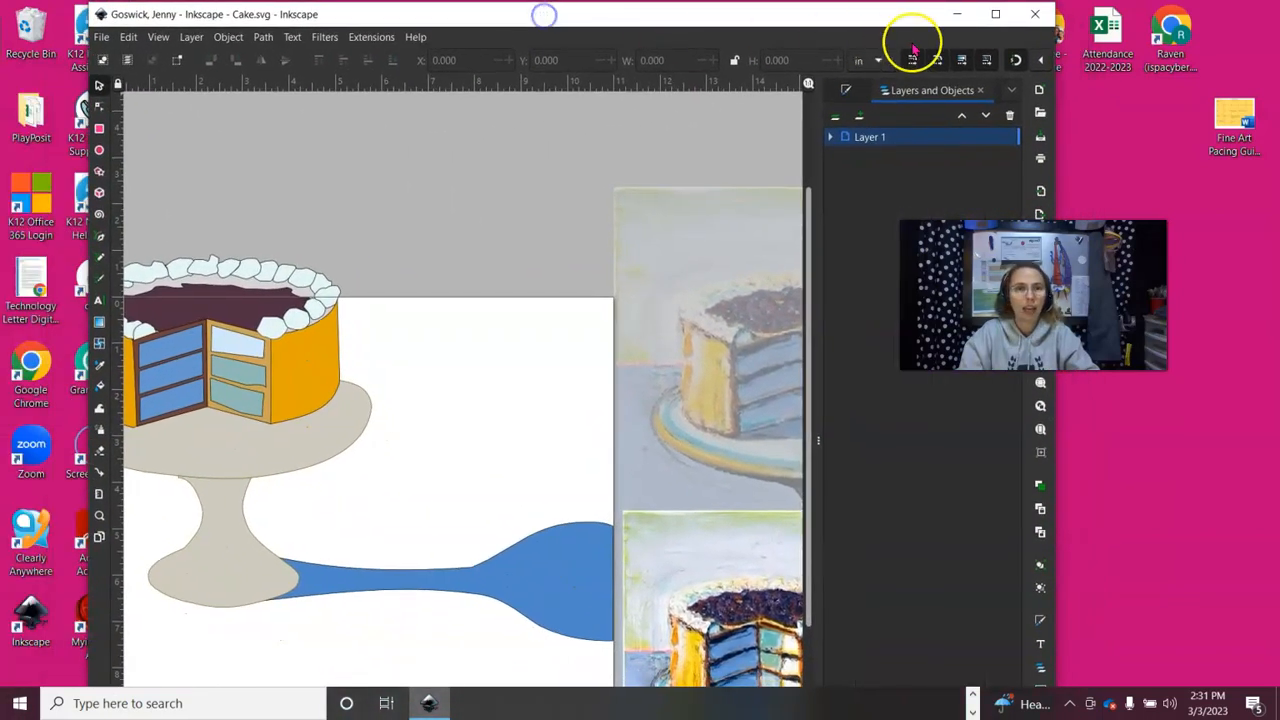
pyautogui.click(995, 14)
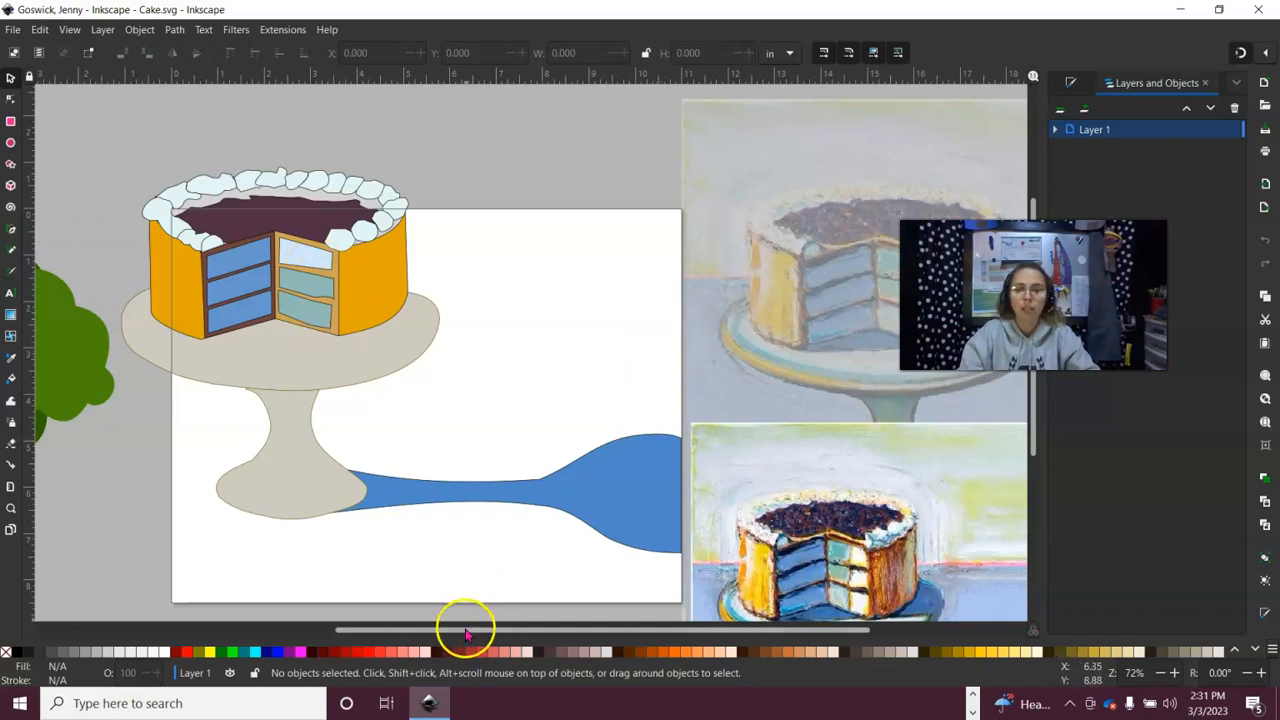
# Draw a closed frosting dollop about 0.66 by 0.38 in with the Bezier pen over the back rim of the faded reference cake
pyautogui.moveTo(460, 630); pyautogui.dragTo(544, 631)
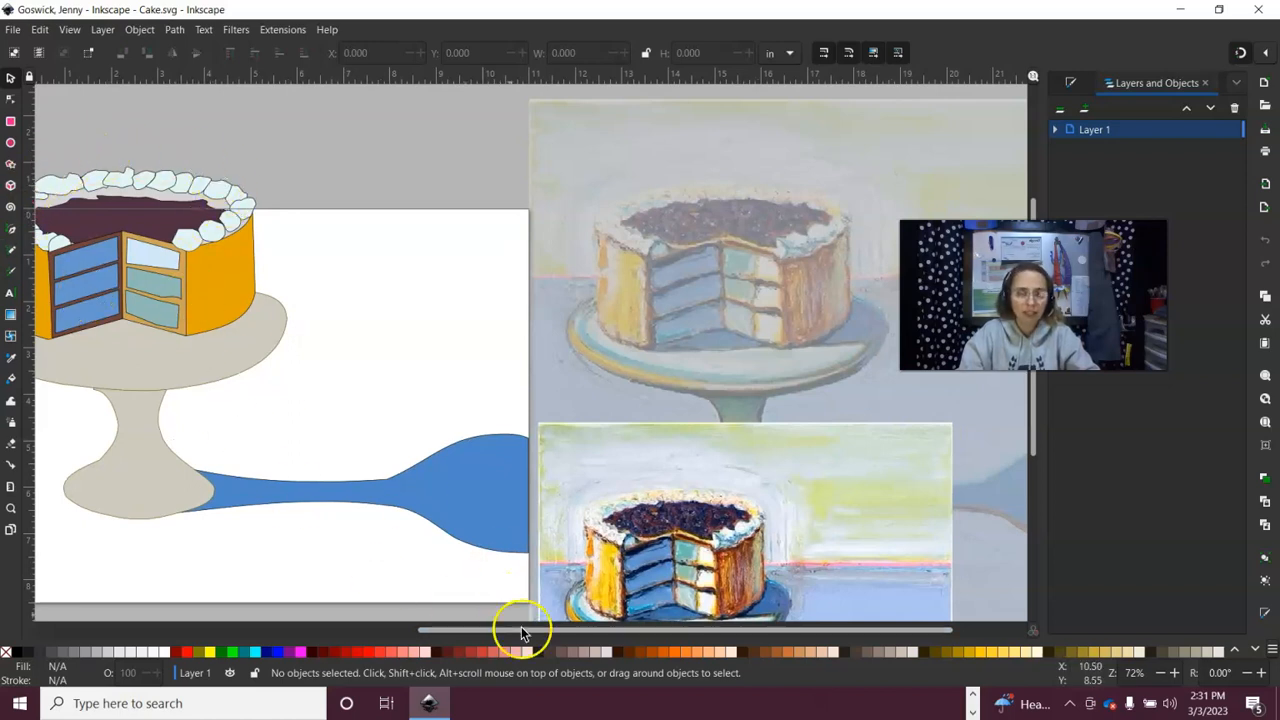
pyautogui.moveTo(539, 628); pyautogui.dragTo(596, 628)
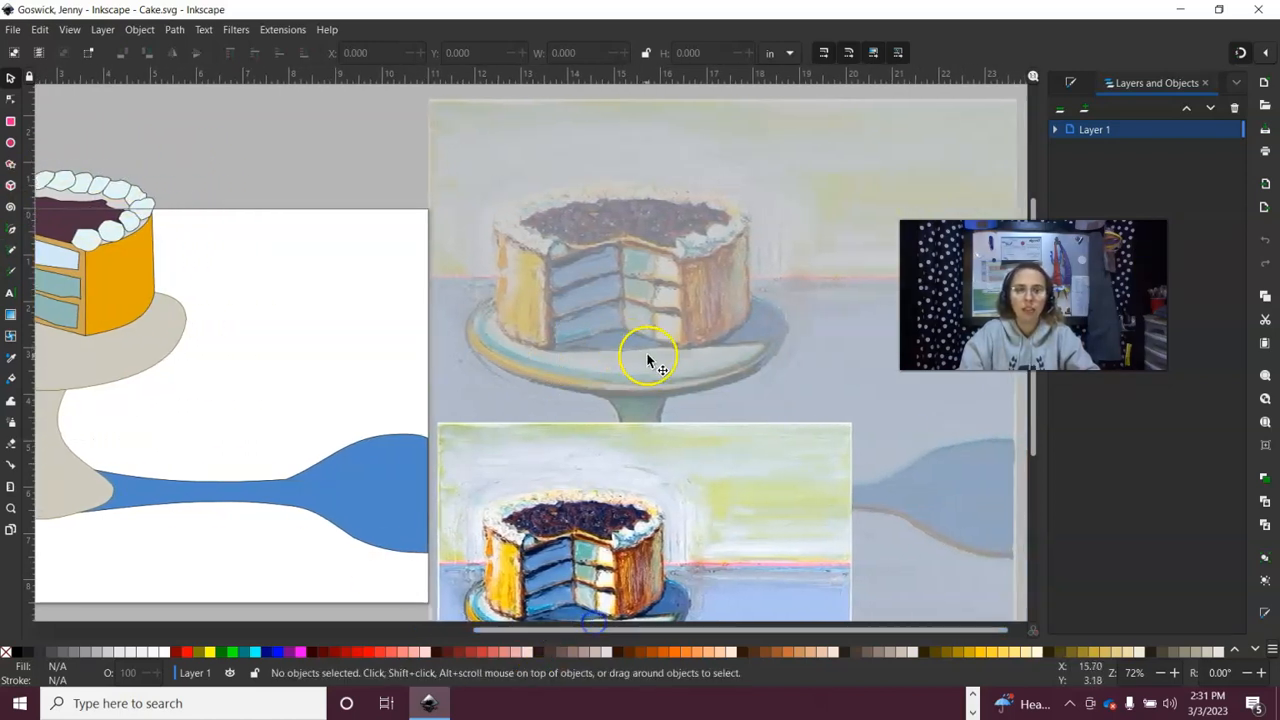
pyautogui.scroll(1, 646, 357)
pyautogui.click(1174, 672)
pyautogui.click(1174, 672)
pyautogui.click(1174, 672)
pyautogui.moveTo(709, 630); pyautogui.dragTo(749, 632)
pyautogui.scroll(4, 738, 577)
pyautogui.scroll(-1, 738, 577)
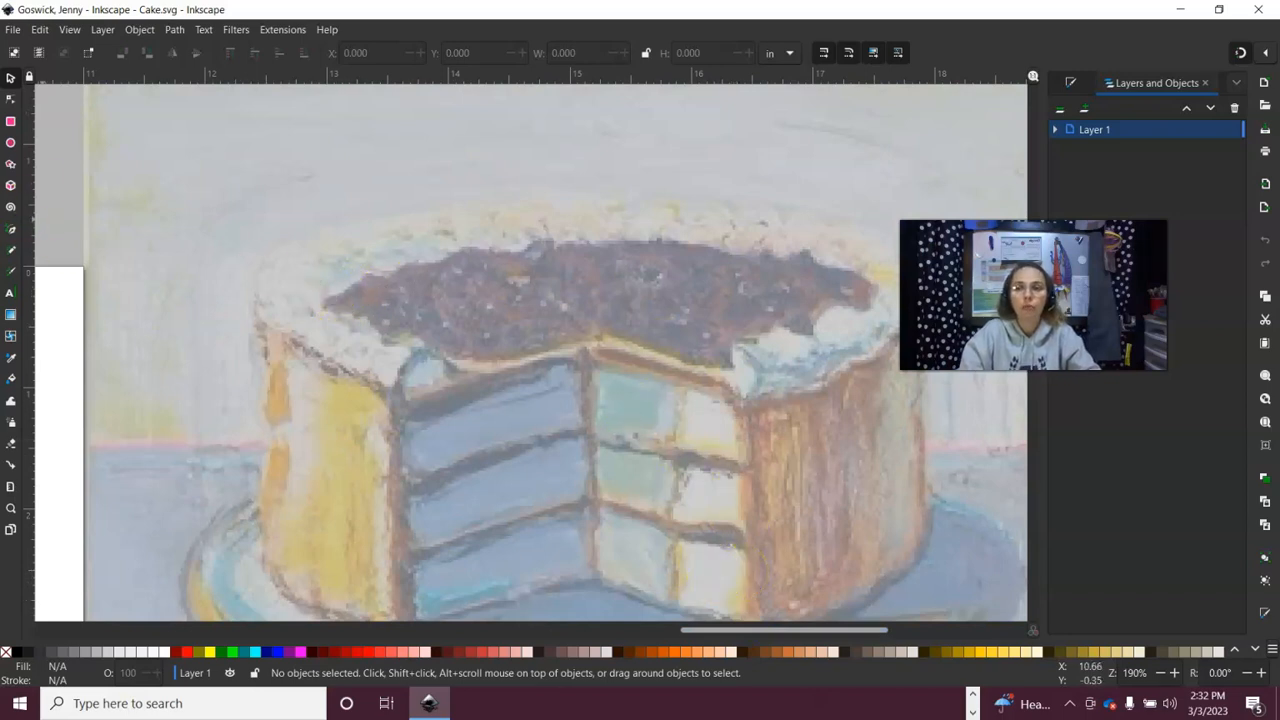
pyautogui.click(12, 232)
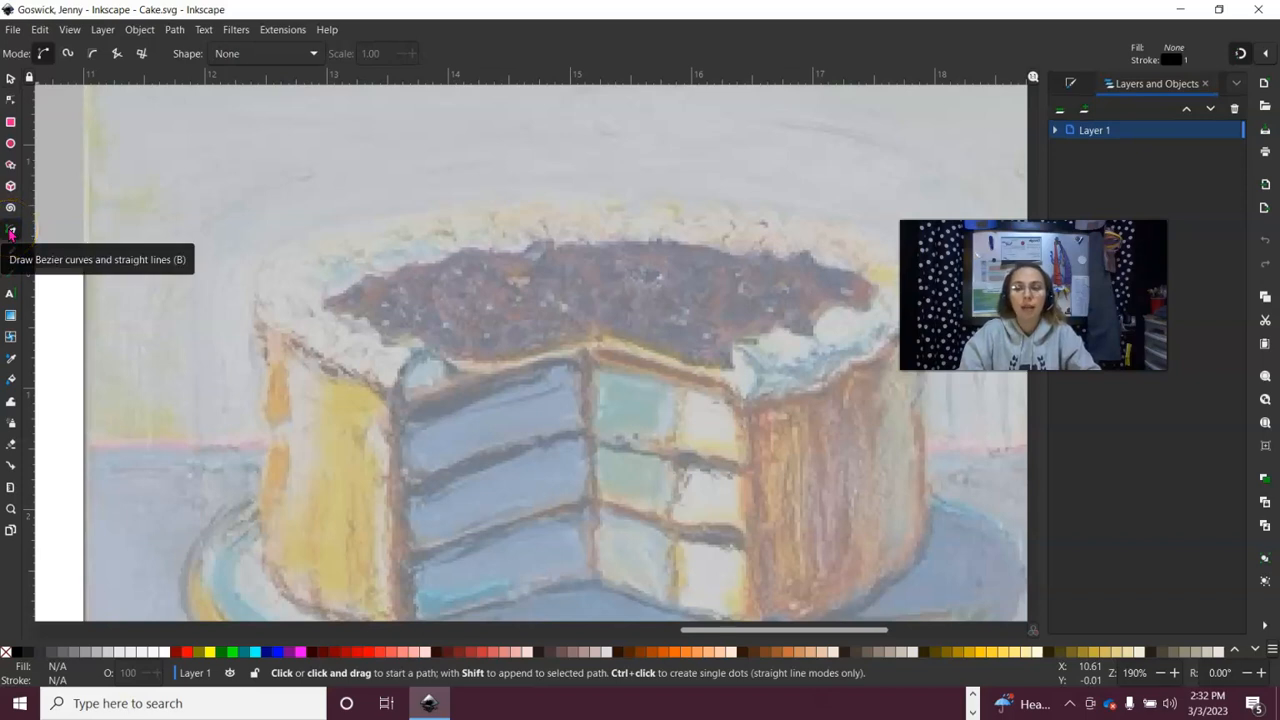
pyautogui.click(588, 200)
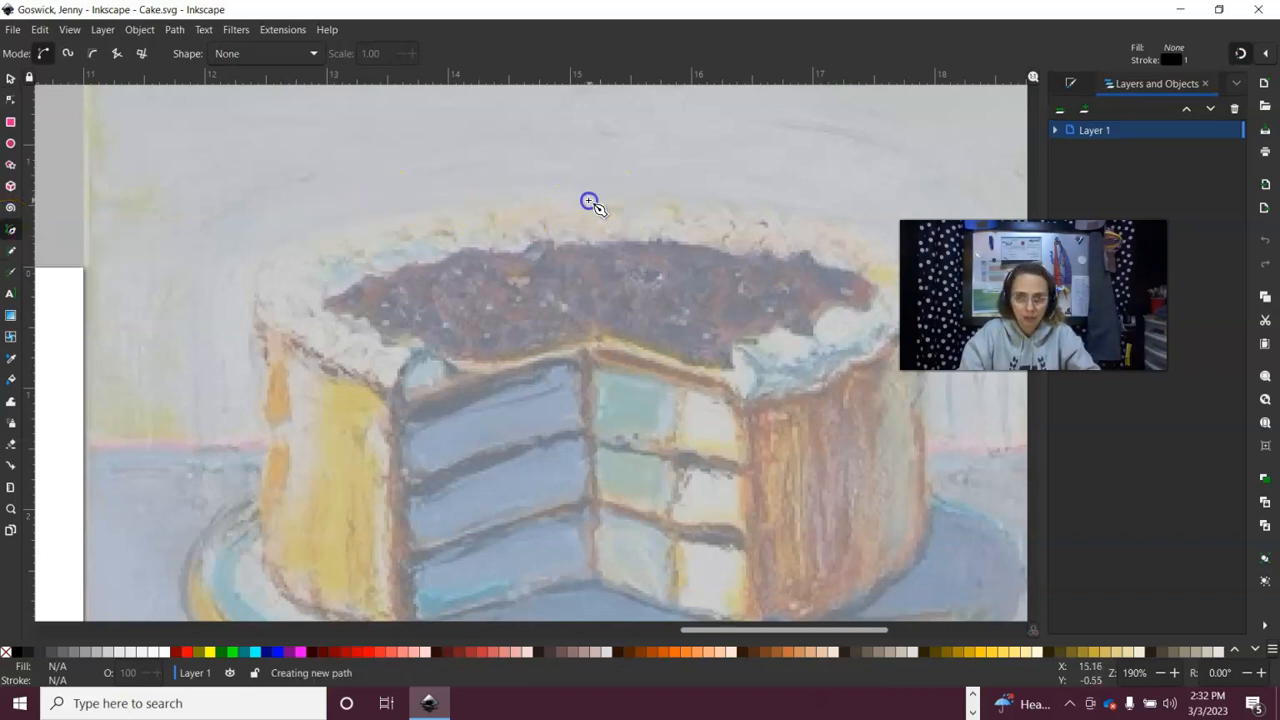
pyautogui.click(549, 213)
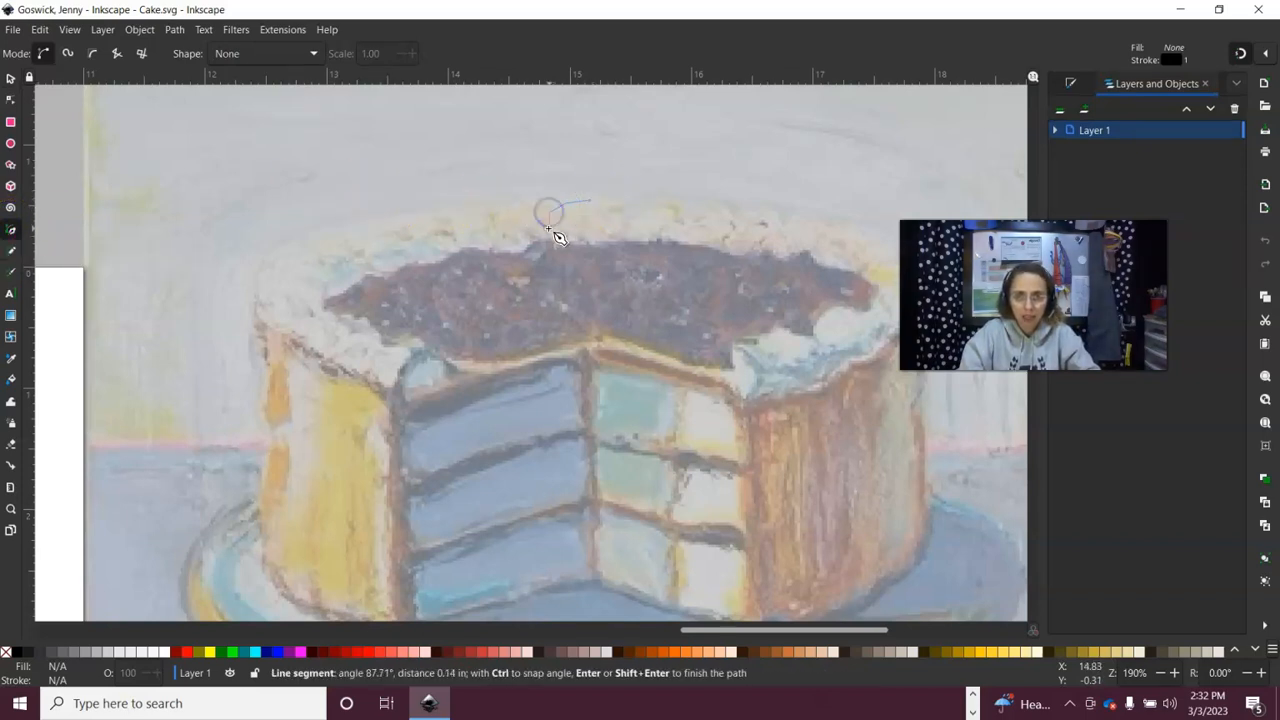
pyautogui.click(618, 245)
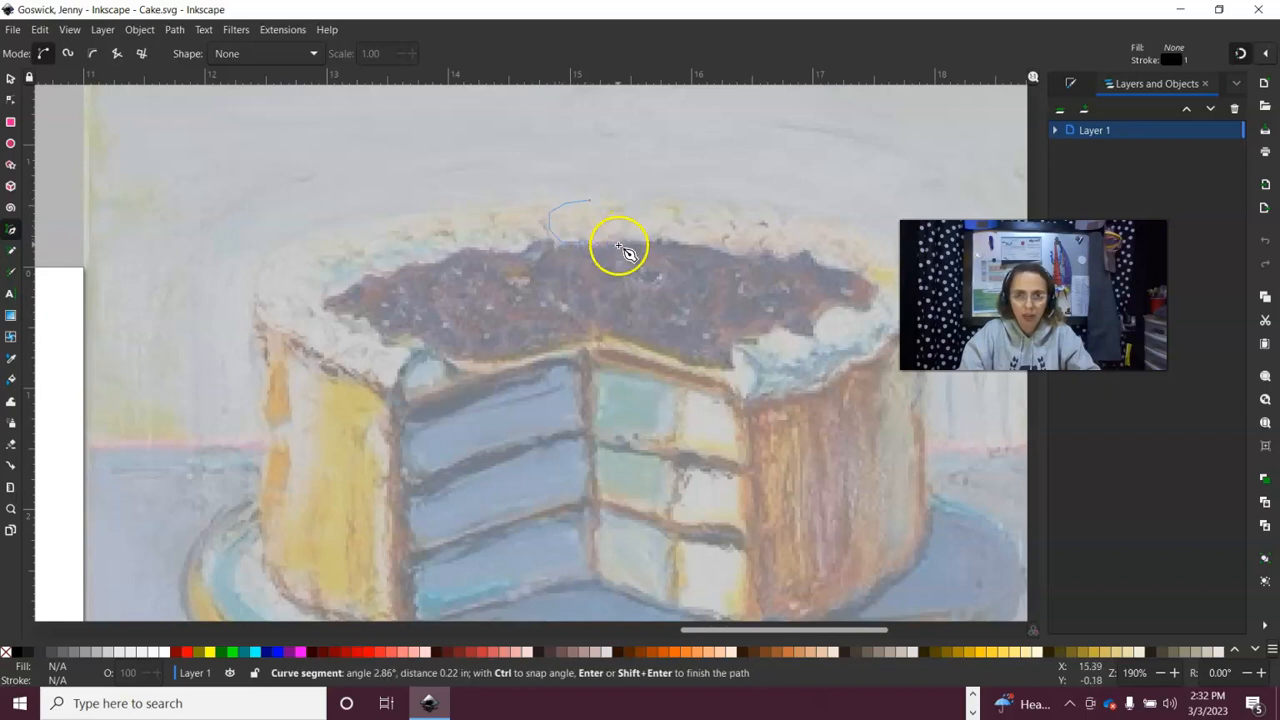
pyautogui.click(621, 203)
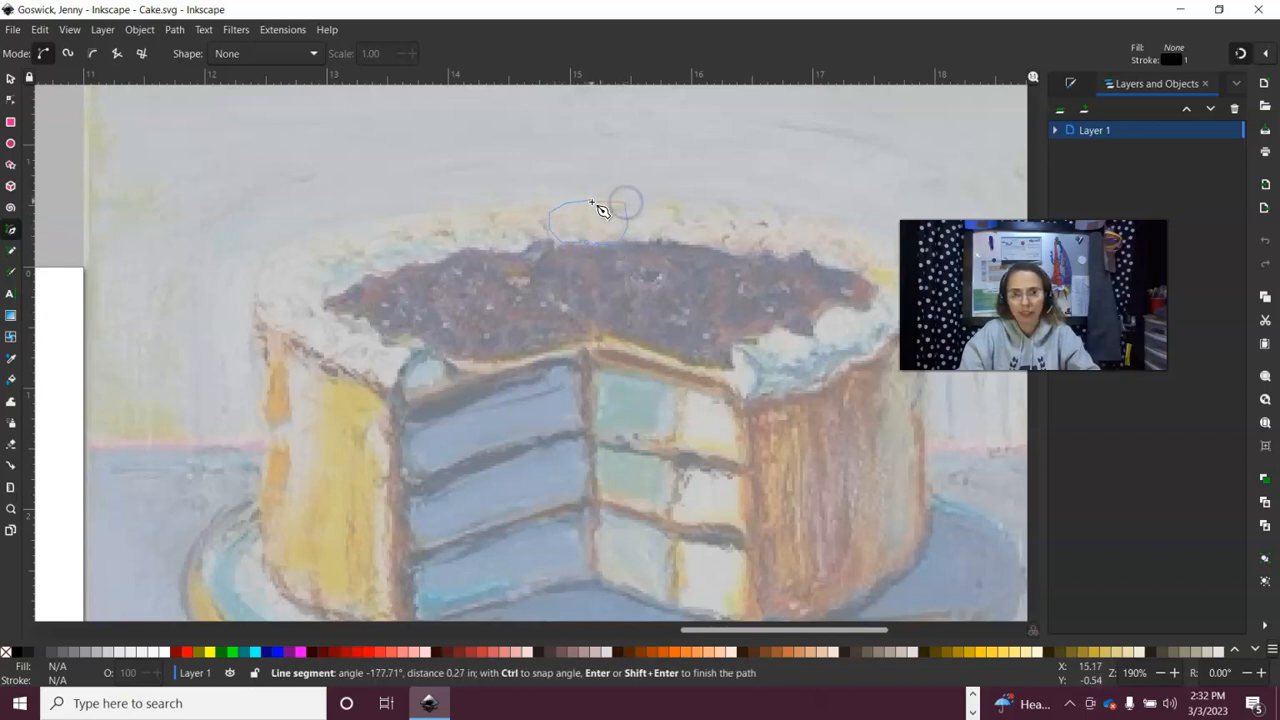
pyautogui.click(589, 200)
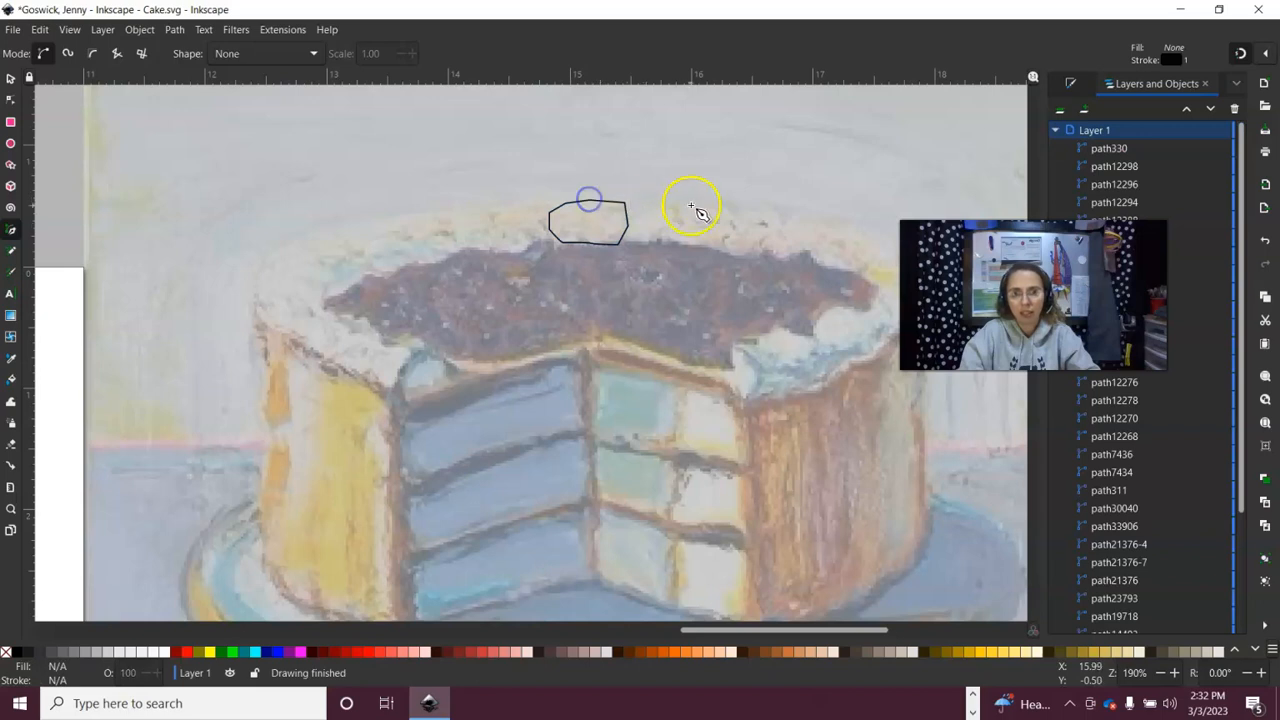
# Give the new frosting dollop a flat color fill
pyautogui.click(1072, 84)
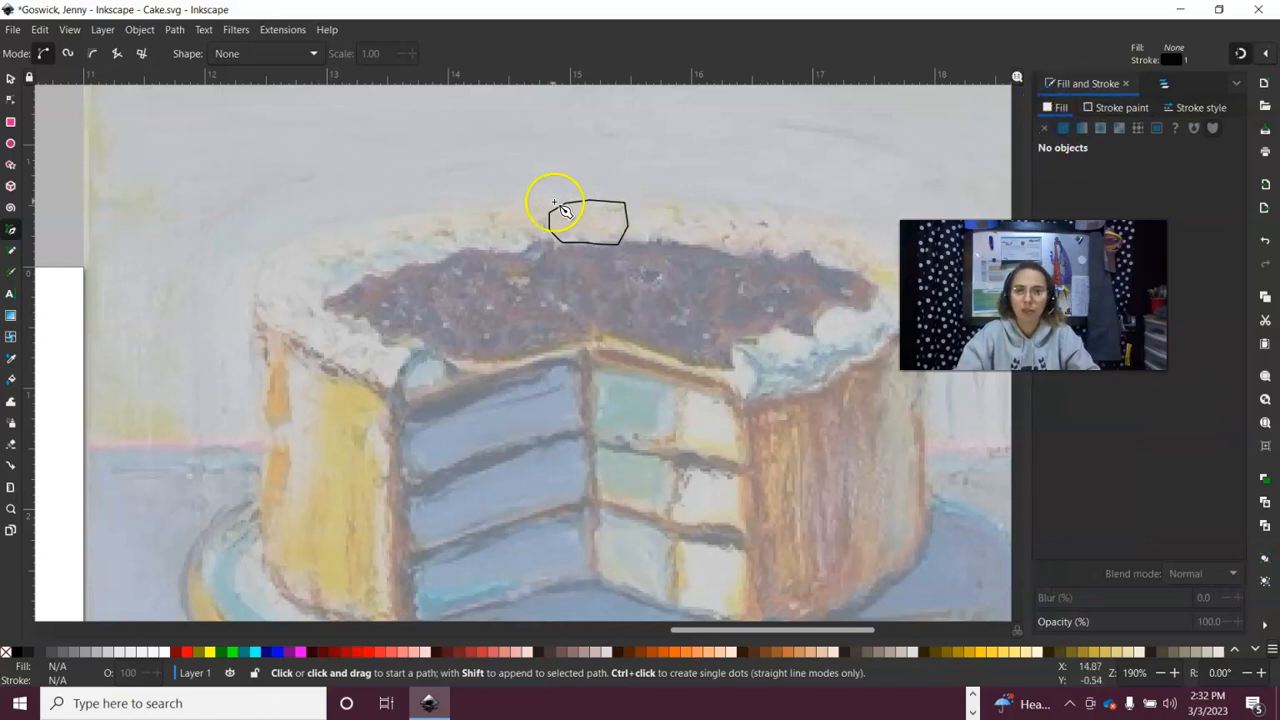
pyautogui.click(10, 78)
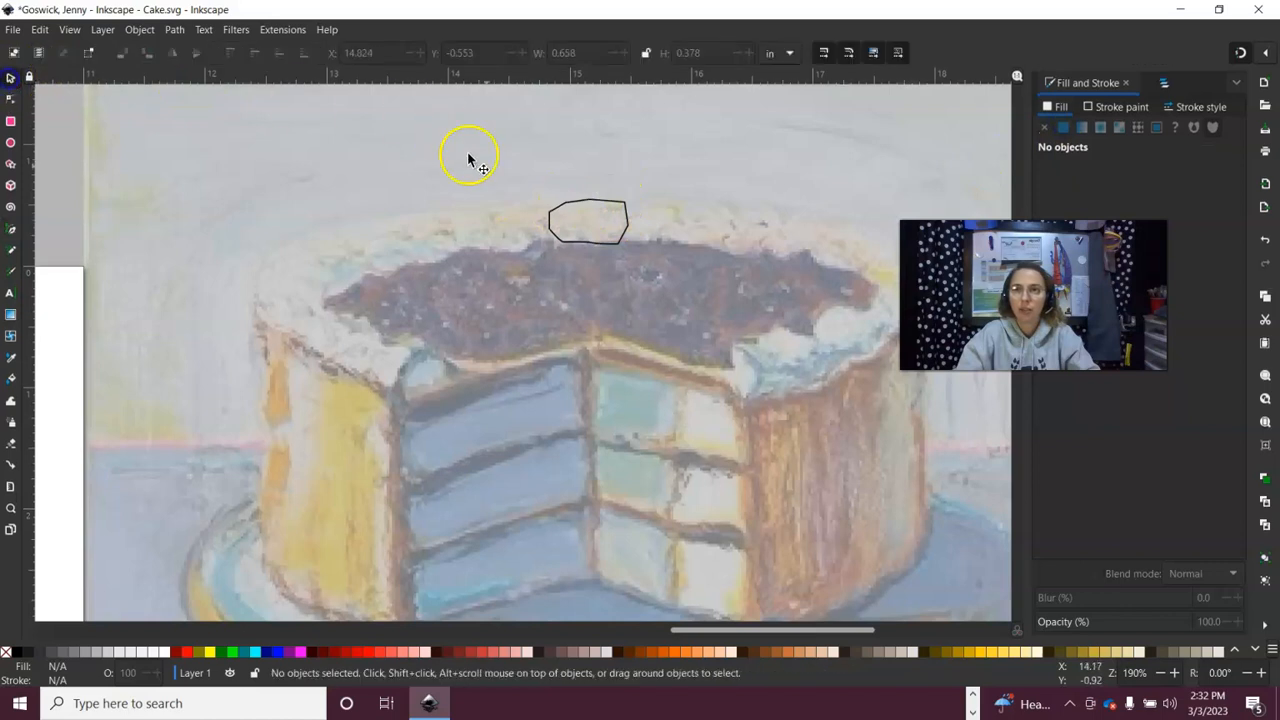
pyautogui.click(562, 203)
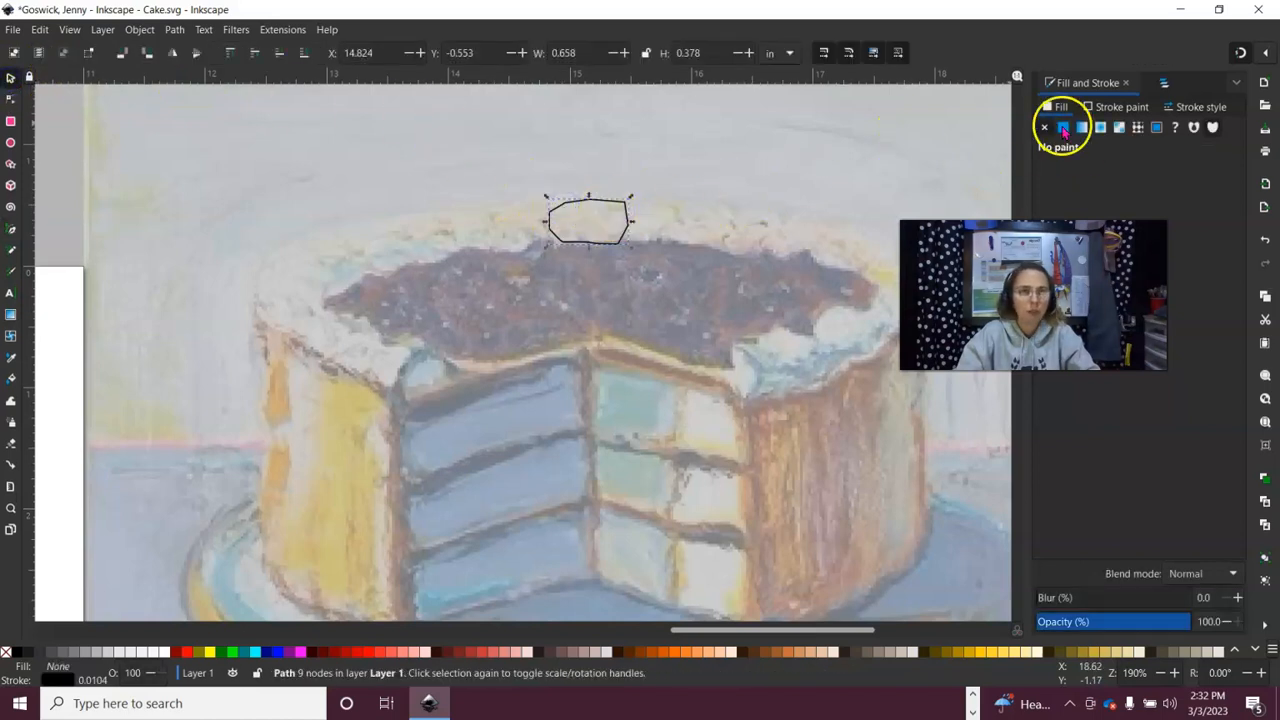
pyautogui.click(1063, 127)
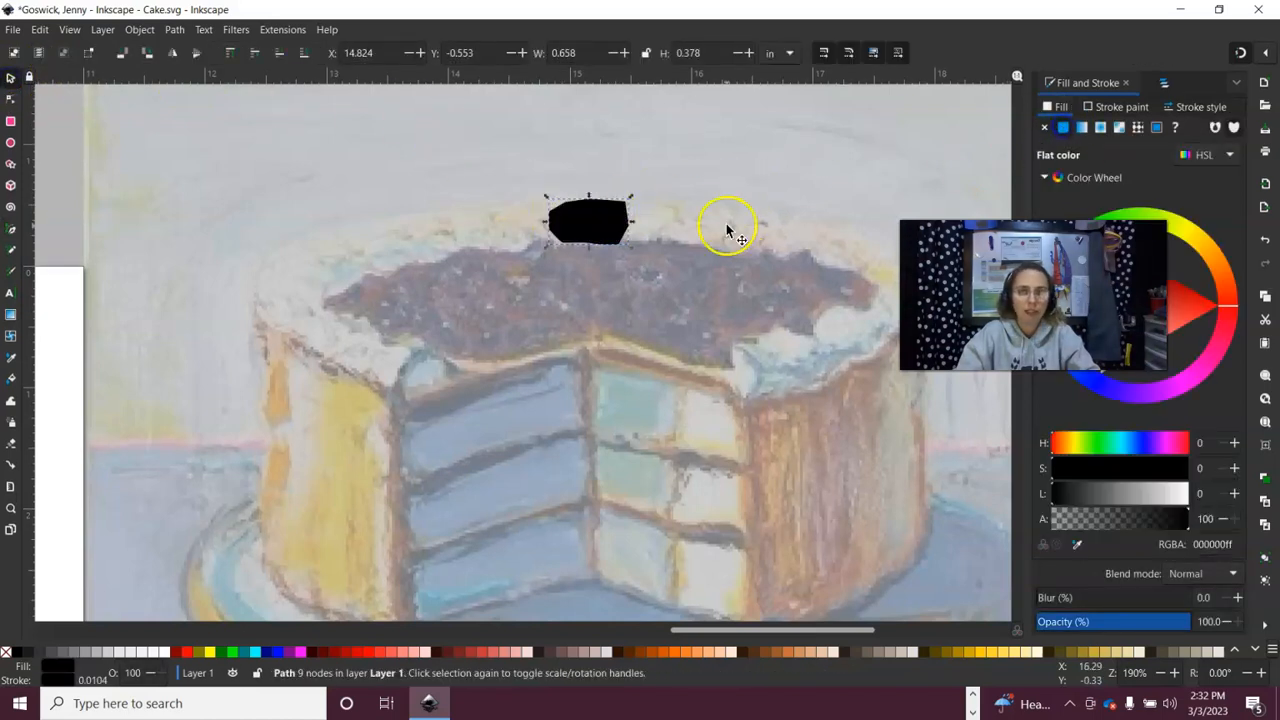
# Fill the dollop with pale blue-gray b3cbcb sampled from the frosting in the full-color reference painting
pyautogui.click(1077, 544)
pyautogui.scroll(-10, 600, 417)
pyautogui.scroll(-3, 592, 418)
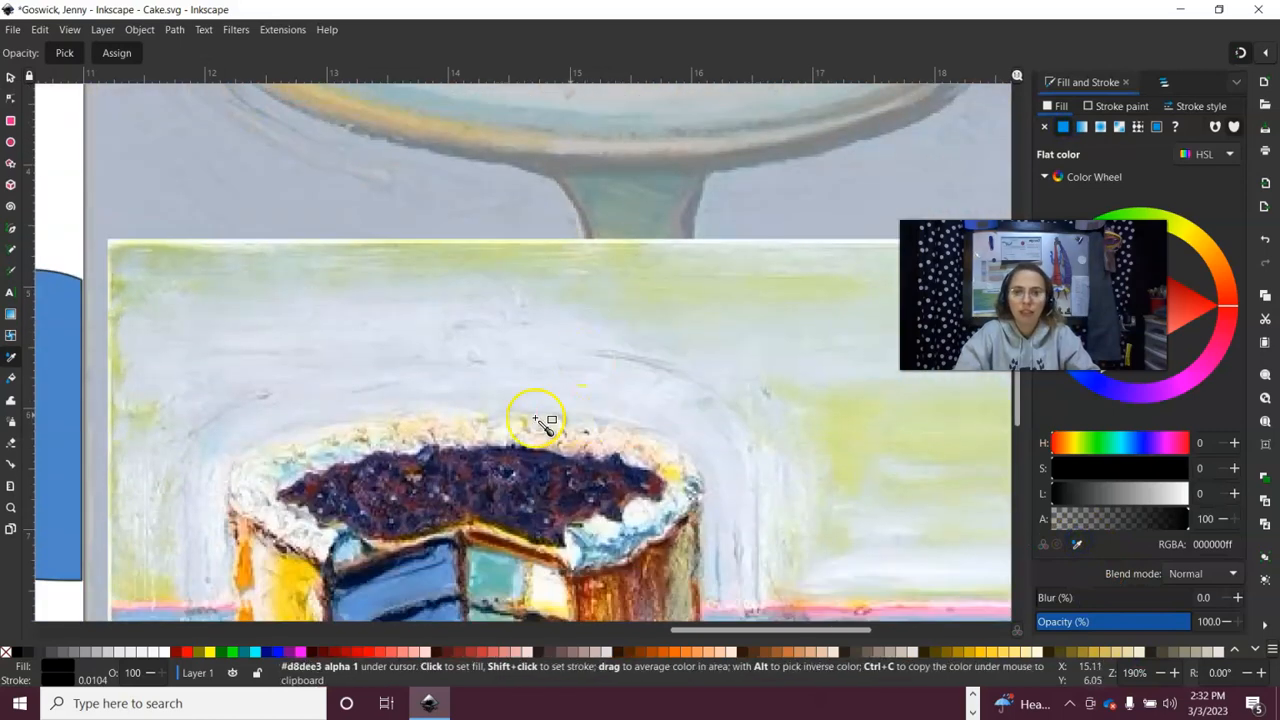
pyautogui.click(354, 453)
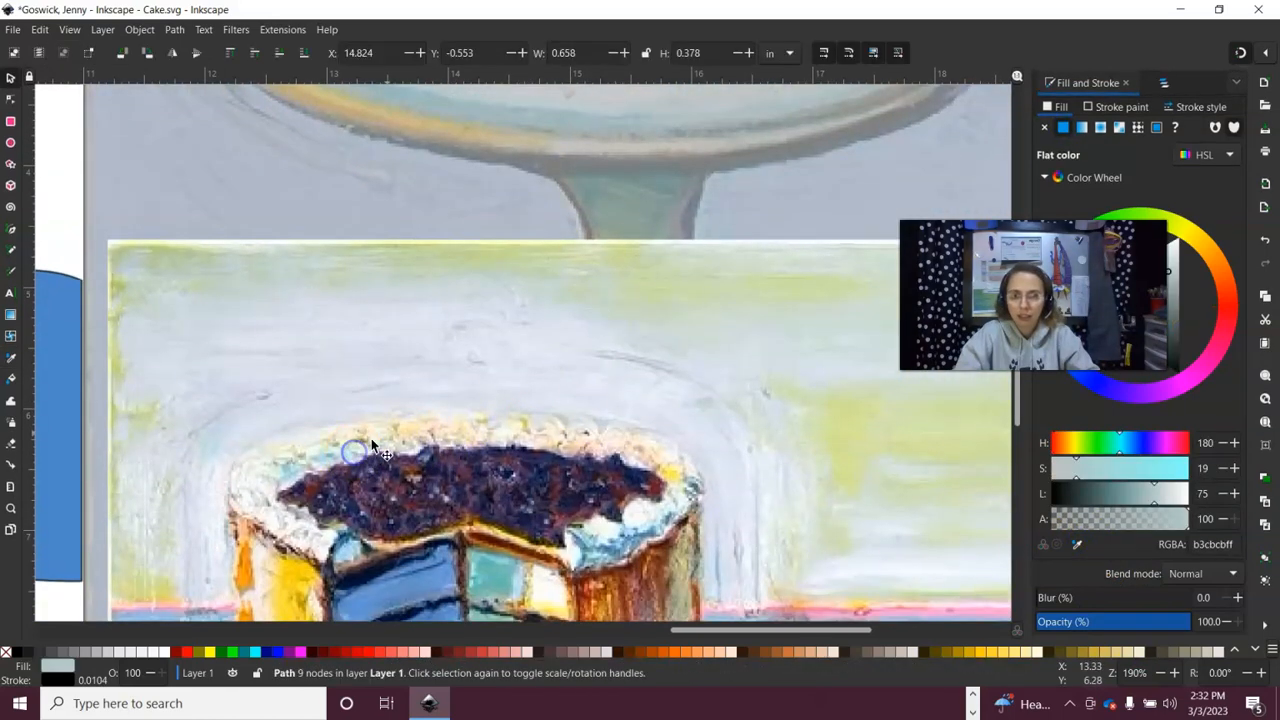
pyautogui.scroll(15, 457, 423)
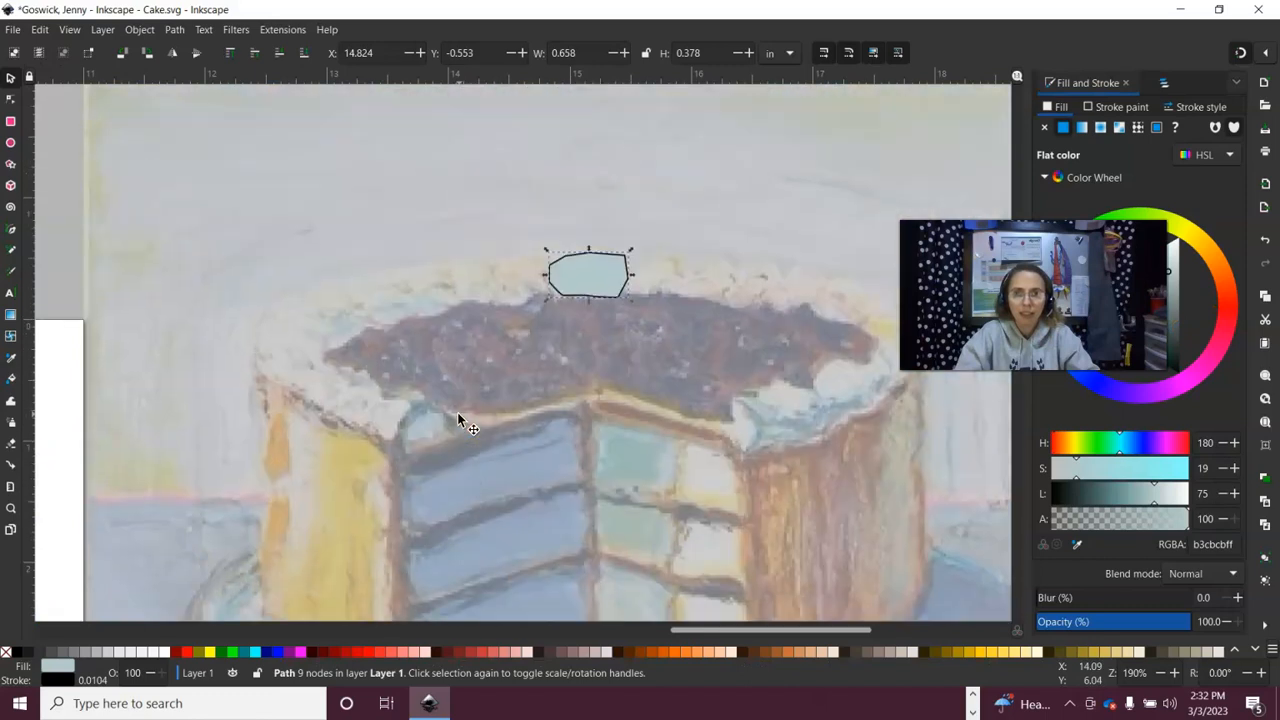
# Fill the dollop with near-white fffdff sampled from the frosting in the full-color reference painting
pyautogui.scroll(-20, 458, 414)
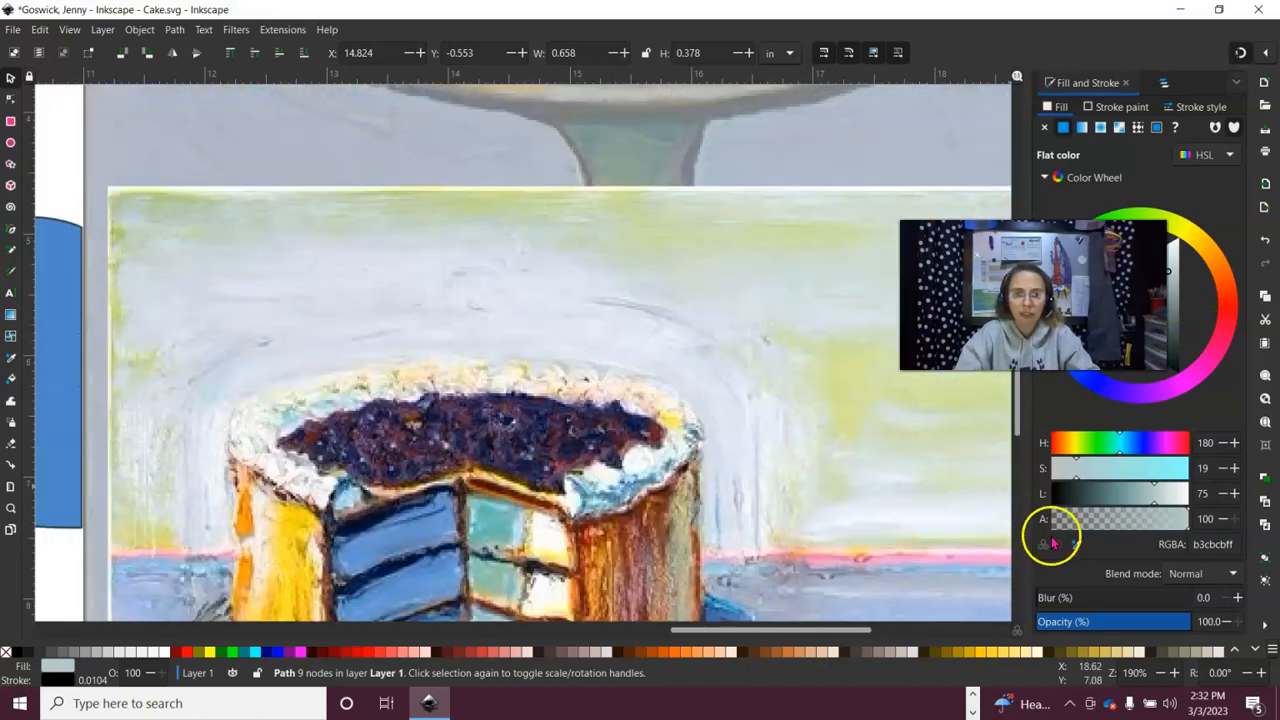
pyautogui.click(1076, 544)
pyautogui.moveTo(409, 404); pyautogui.dragTo(517, 350)
pyautogui.scroll(15, 517, 349)
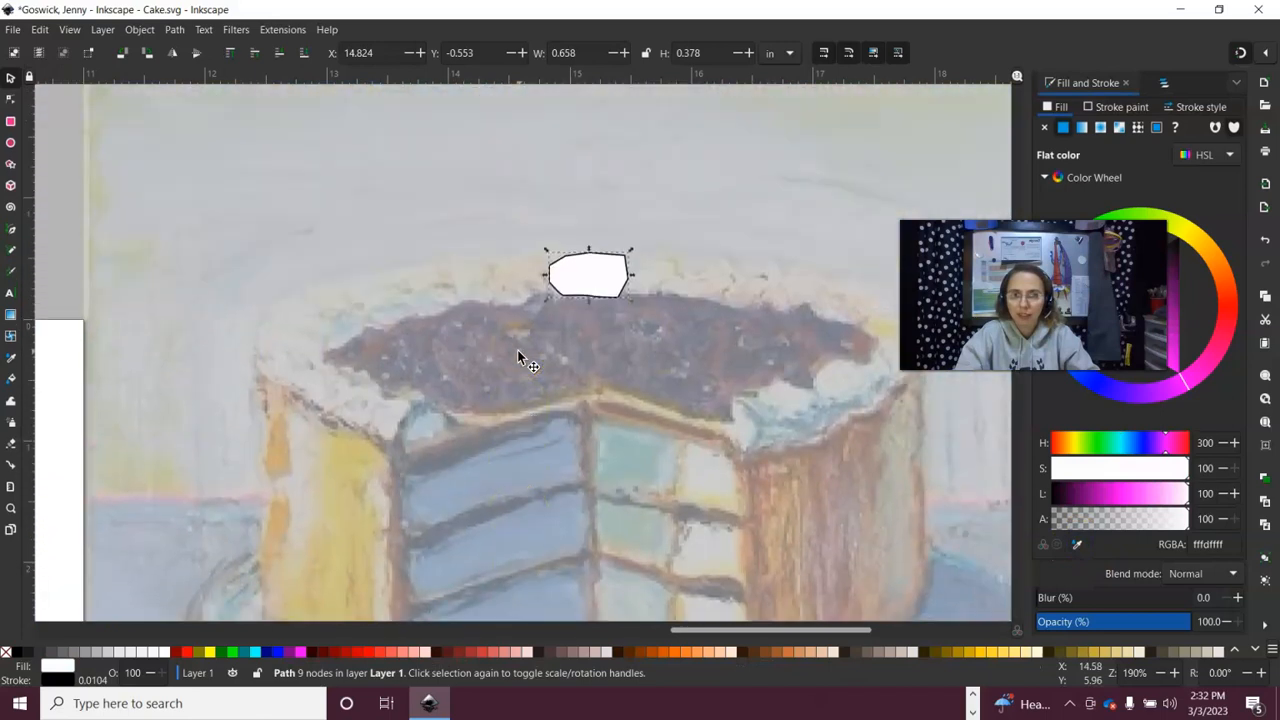
# Fill the dollop with light gray d2cfd2 sampled from the back rim frosting in the full-color reference painting
pyautogui.scroll(-15, 517, 349)
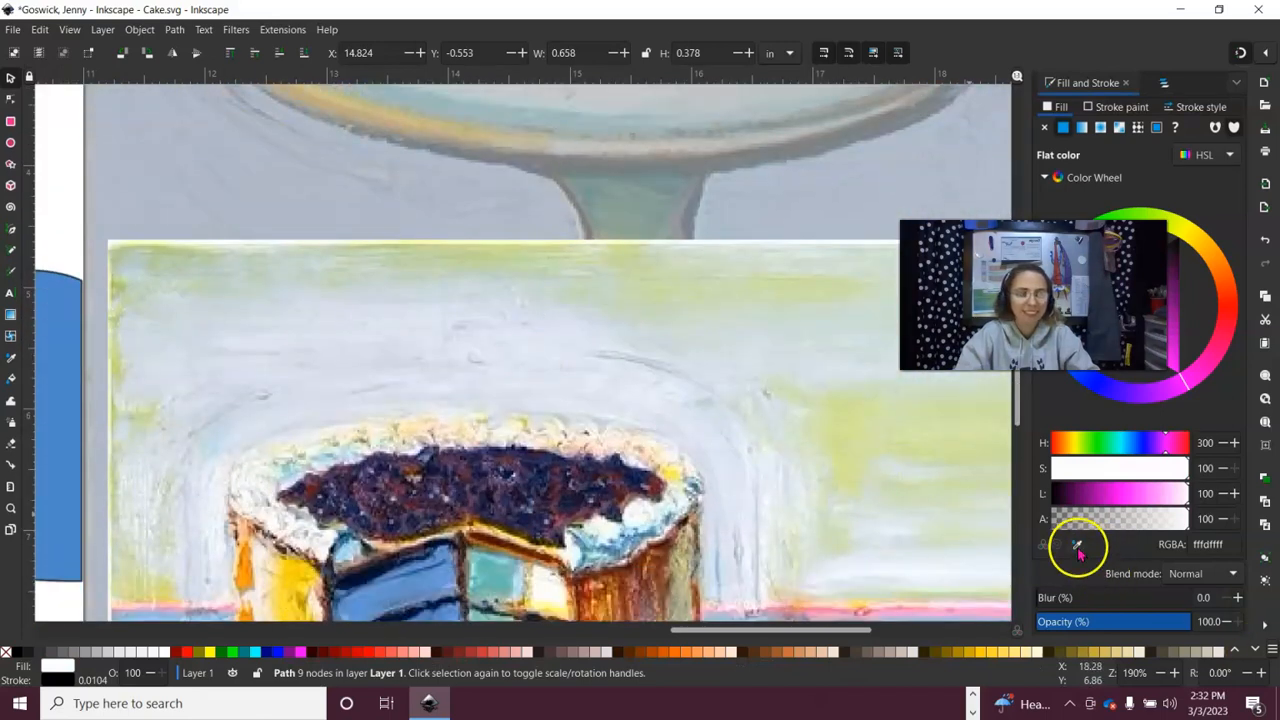
pyautogui.click(1077, 546)
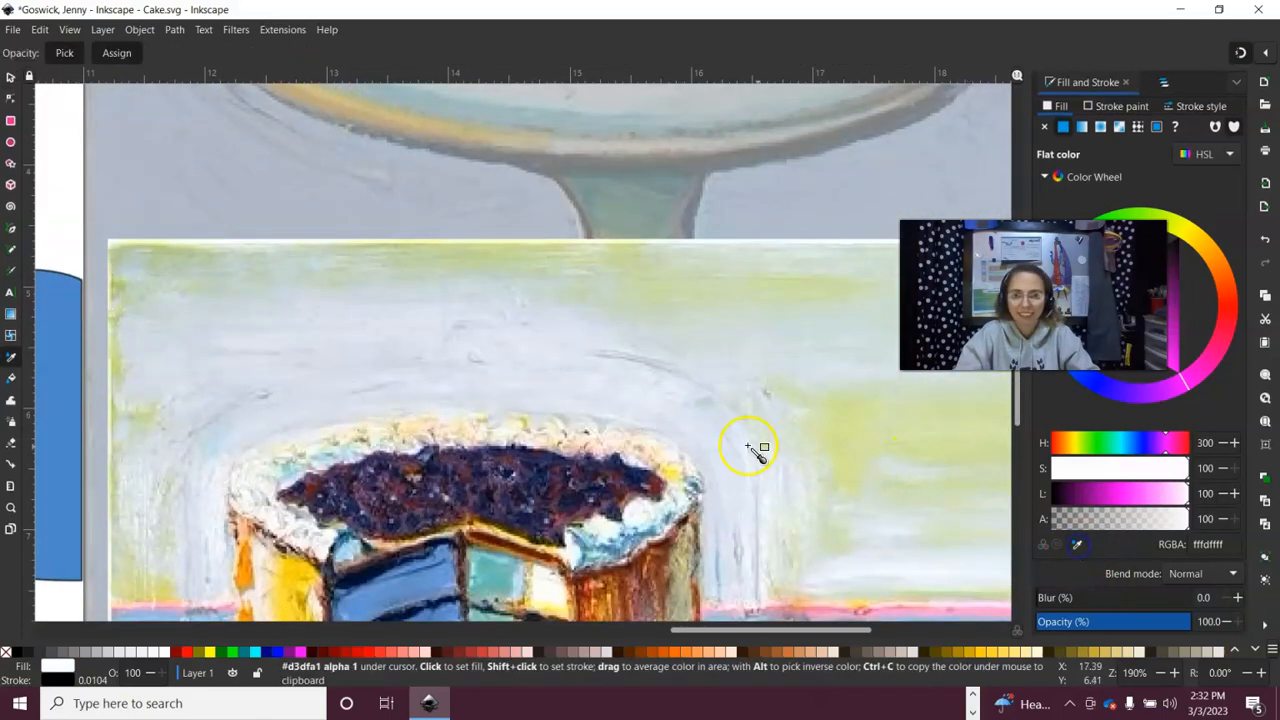
pyautogui.click(416, 447)
pyautogui.scroll(15, 737, 508)
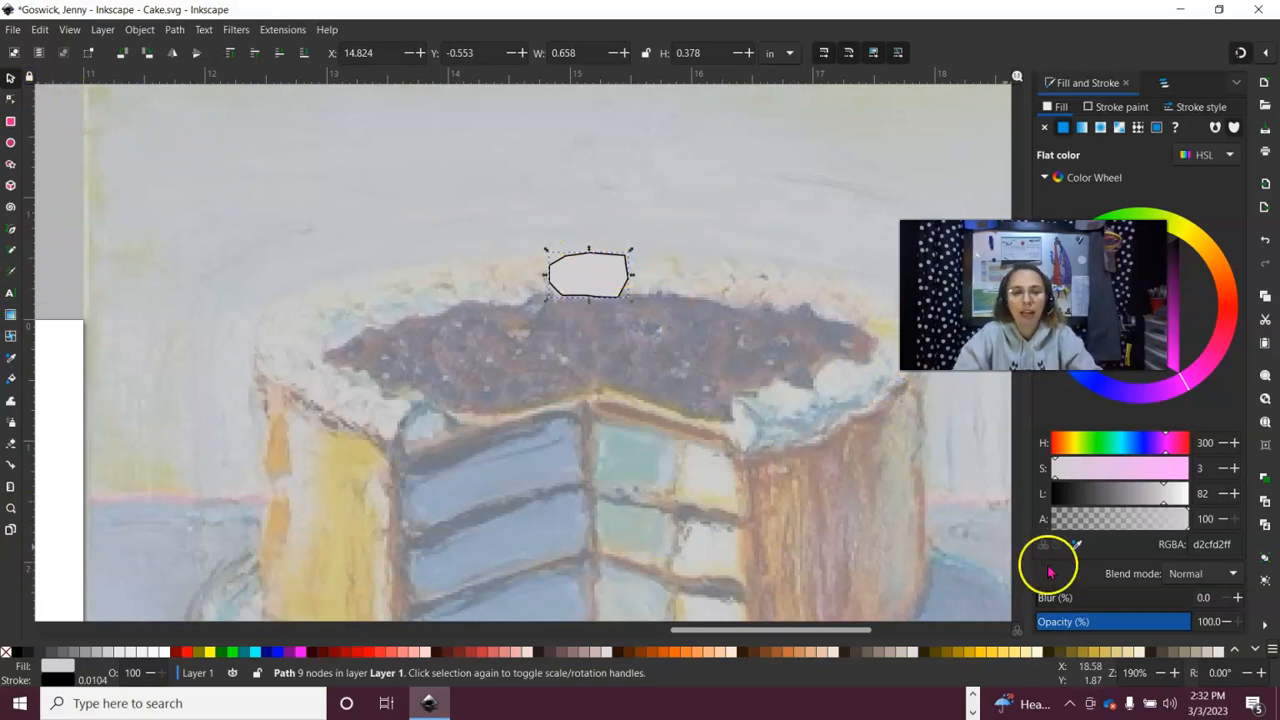
# Round the dollop's outline with the Node tool, bending its straight segments into curves and smoothing the lower edge
pyautogui.click(1174, 674)
pyautogui.click(1174, 674)
pyautogui.click(1174, 674)
pyautogui.click(1174, 674)
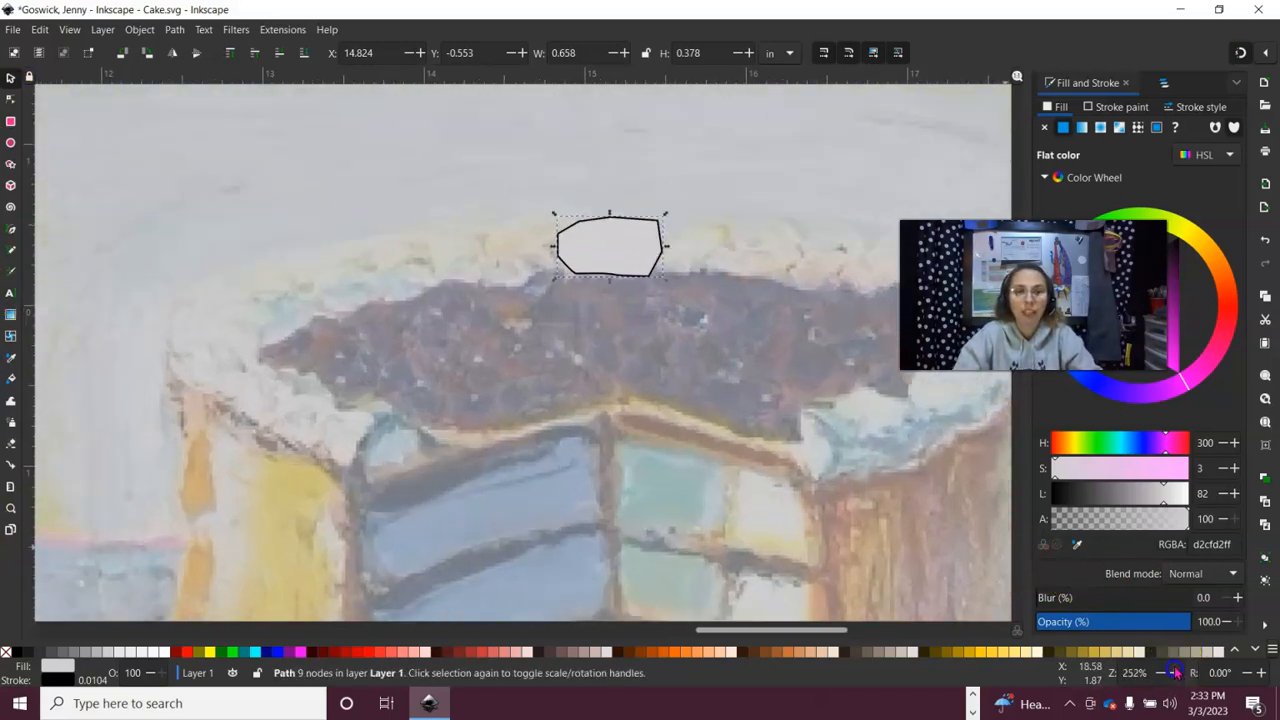
pyautogui.click(1174, 674)
pyautogui.click(1174, 674)
pyautogui.moveTo(765, 440); pyautogui.dragTo(611, 463)
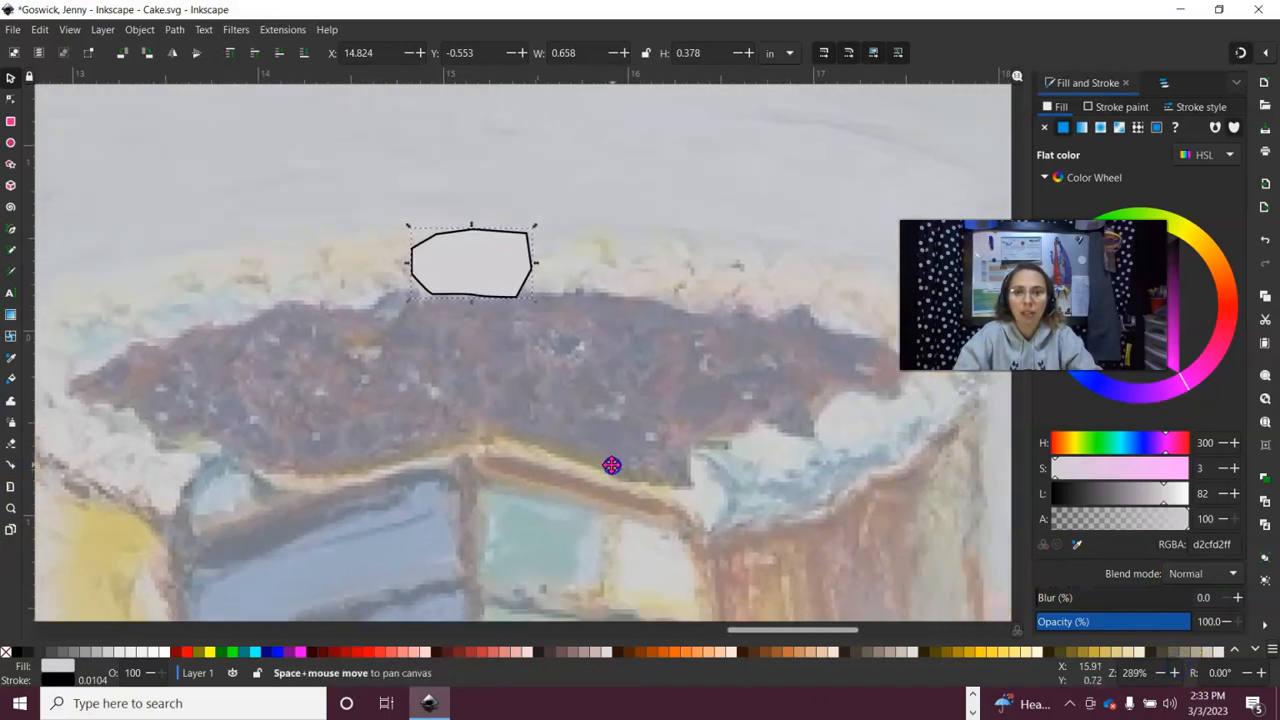
pyautogui.click(11, 100)
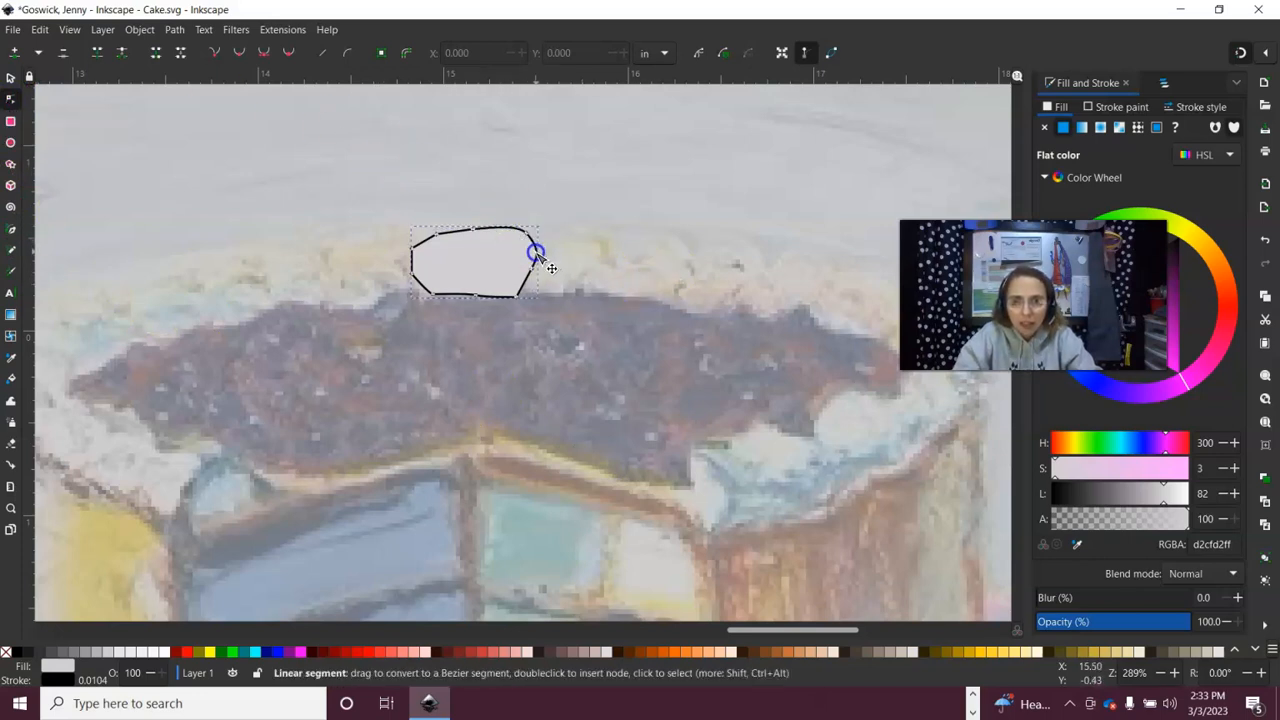
pyautogui.moveTo(523, 284)
pyautogui.mouseDown()
pyautogui.moveTo(500, 307)
pyautogui.moveTo(453, 290)
pyautogui.moveTo(452, 301)
pyautogui.moveTo(486, 299)
pyautogui.mouseUp()
pyautogui.click(423, 297)
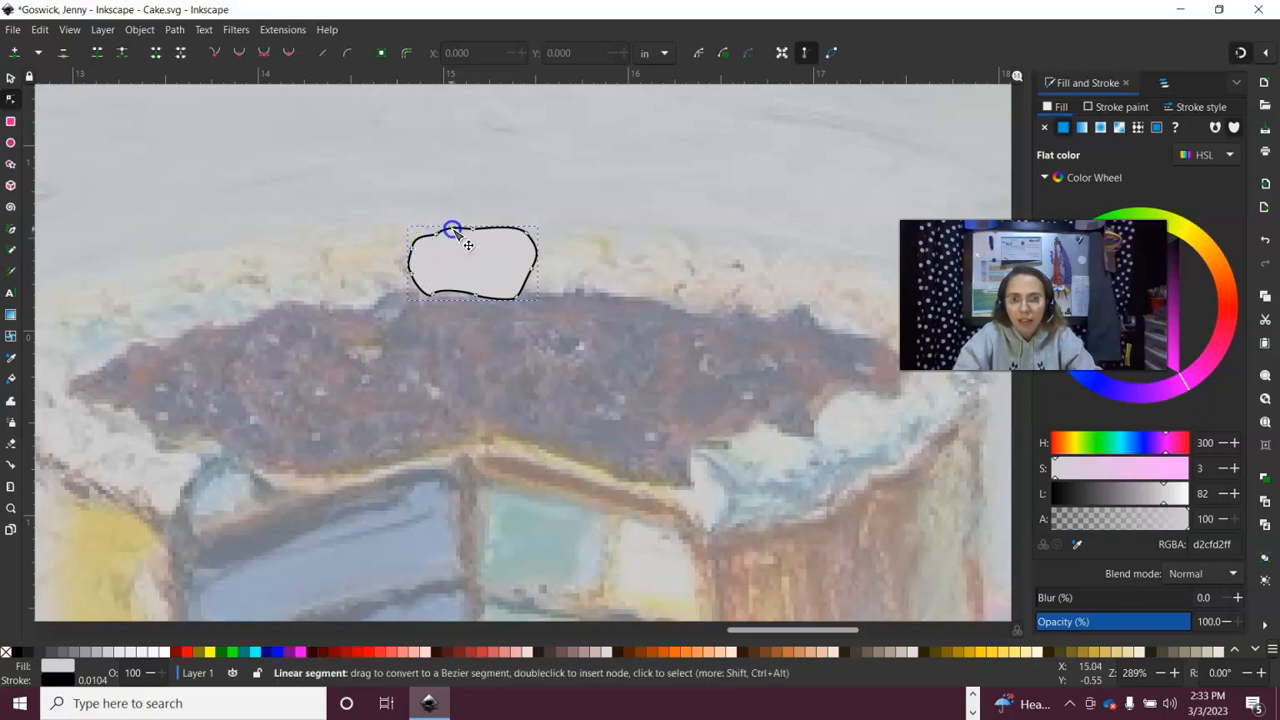
pyautogui.moveTo(452, 296); pyautogui.dragTo(449, 294)
pyautogui.click(474, 292)
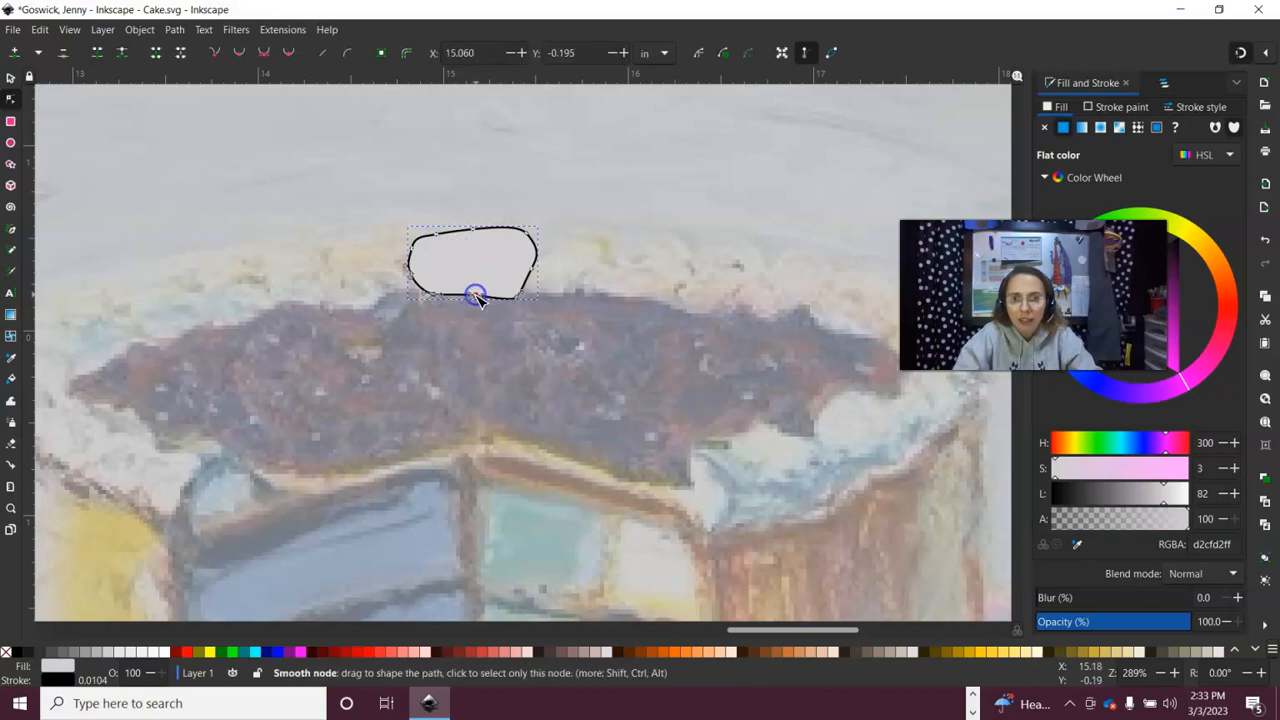
pyautogui.moveTo(475, 298); pyautogui.dragTo(458, 302)
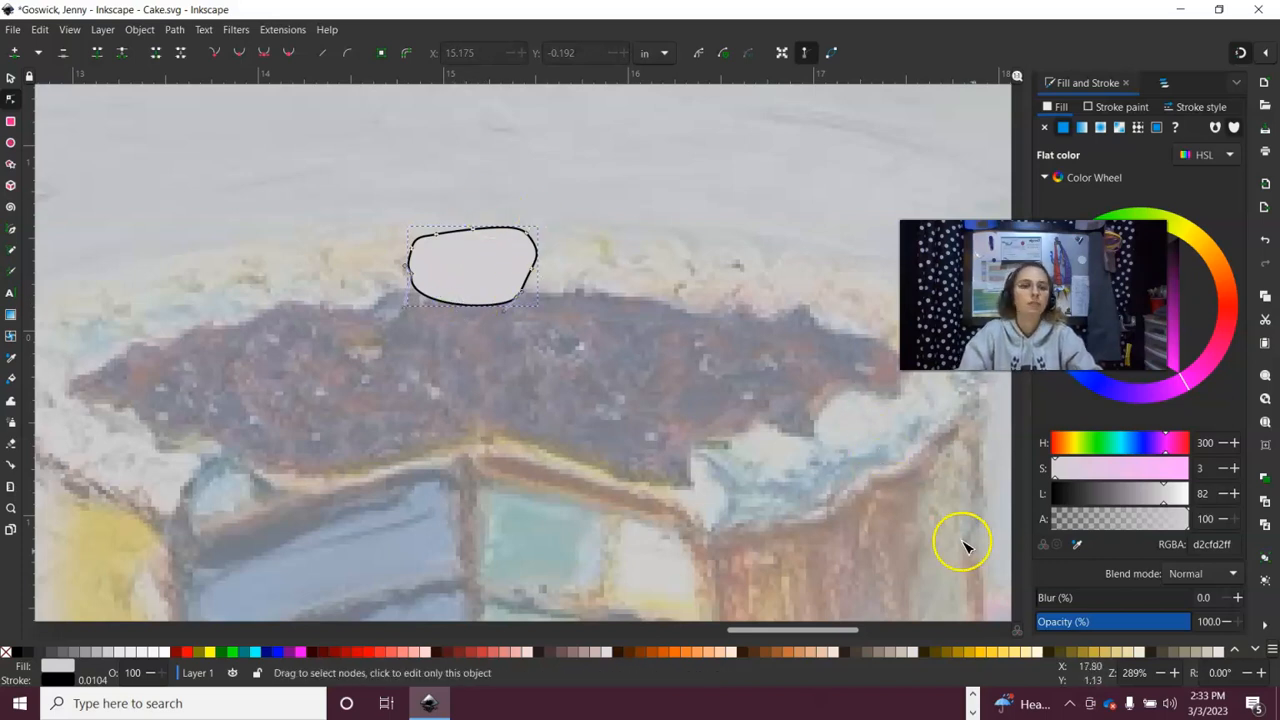
# Draw a closed angular dollop outline with the Pen tool against the right edge of the gray dollop on the cake's back rim
pyautogui.click(11, 232)
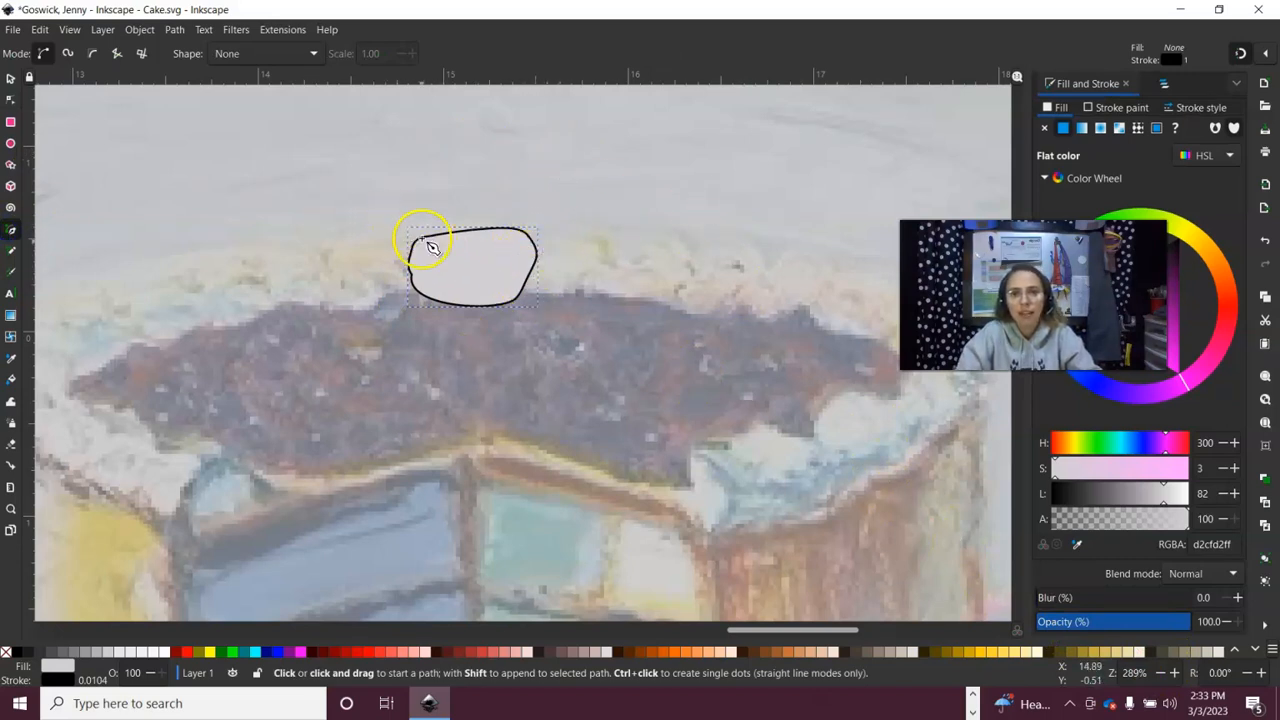
pyautogui.click(572, 234)
pyautogui.click(540, 248)
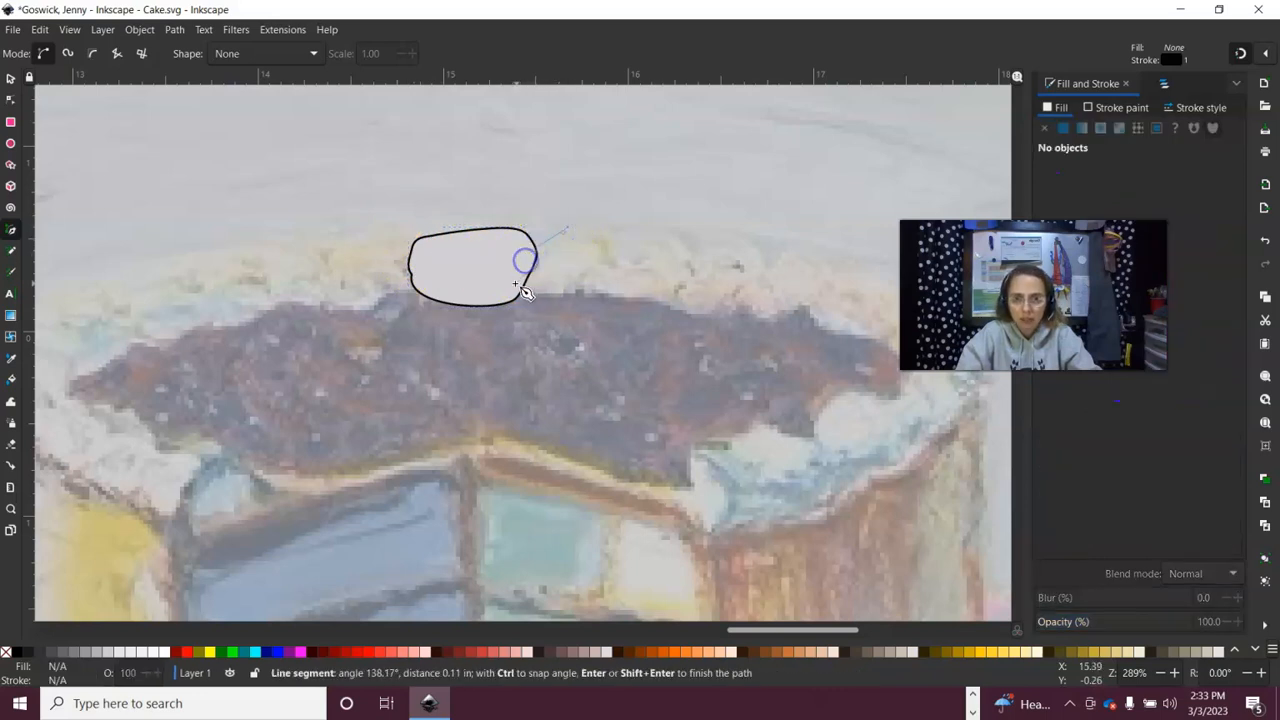
pyautogui.moveTo(531, 295); pyautogui.dragTo(540, 296)
pyautogui.click(571, 295)
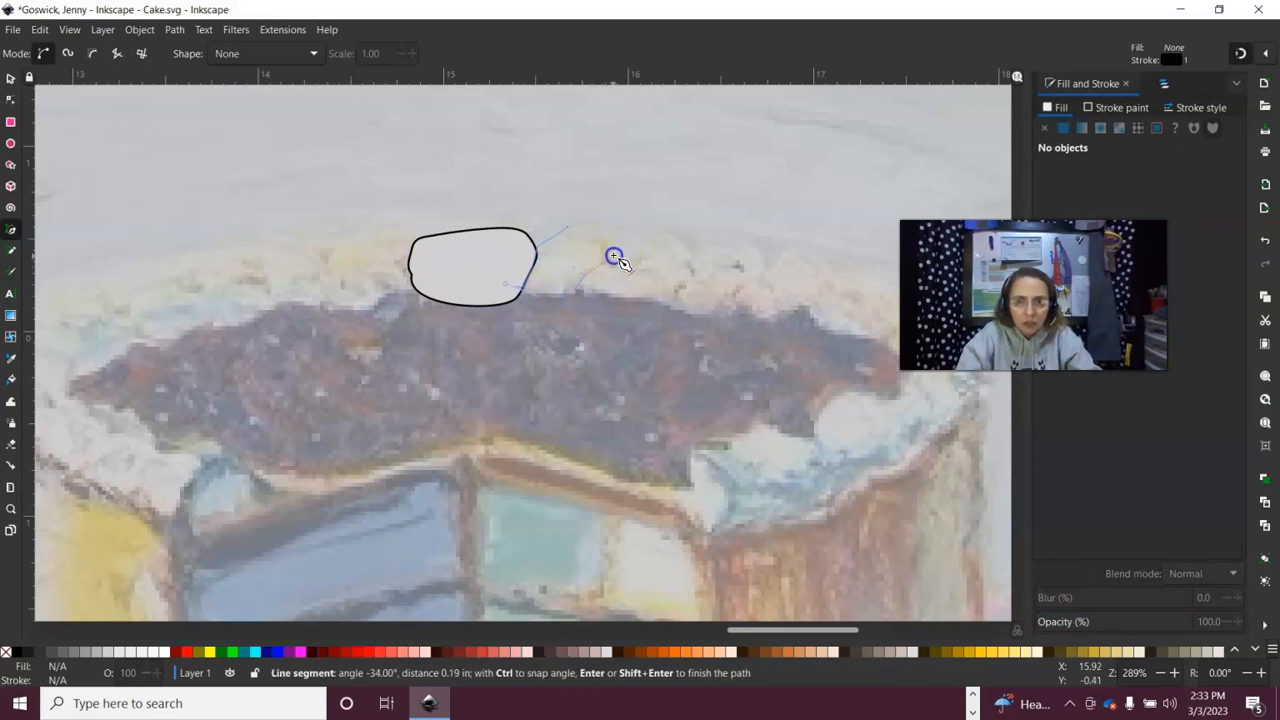
pyautogui.click(612, 226)
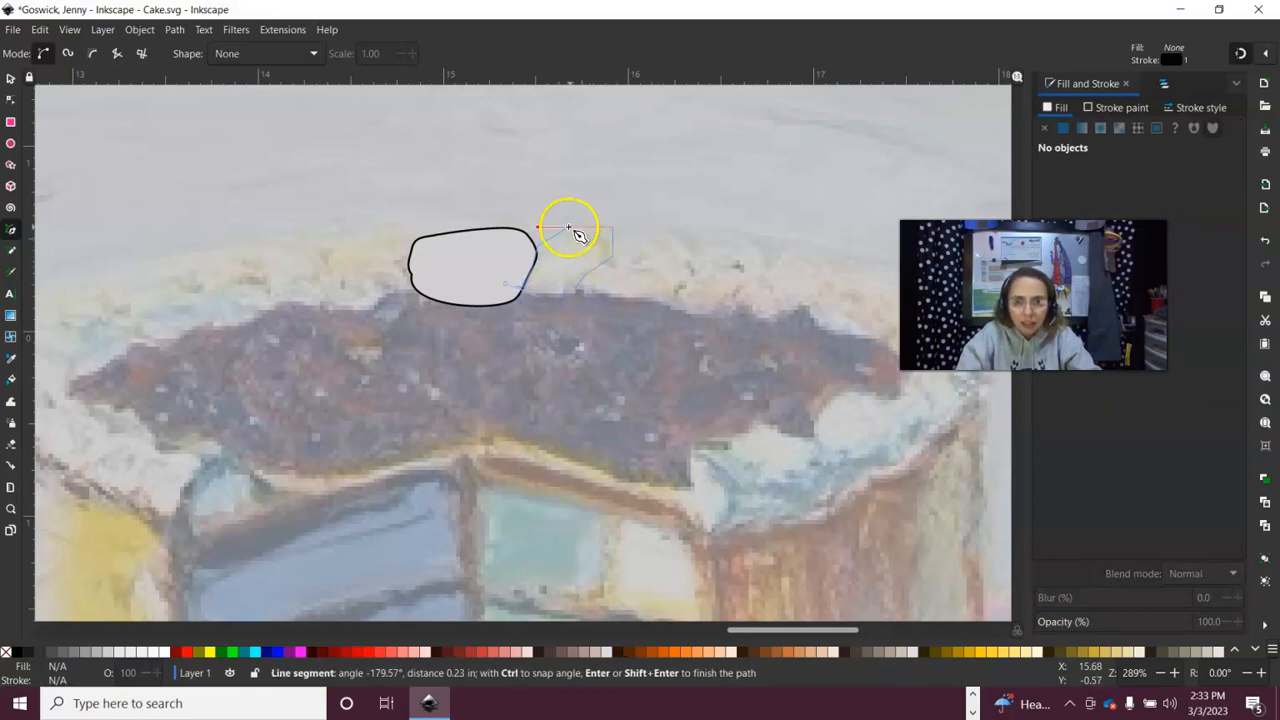
pyautogui.click(568, 227)
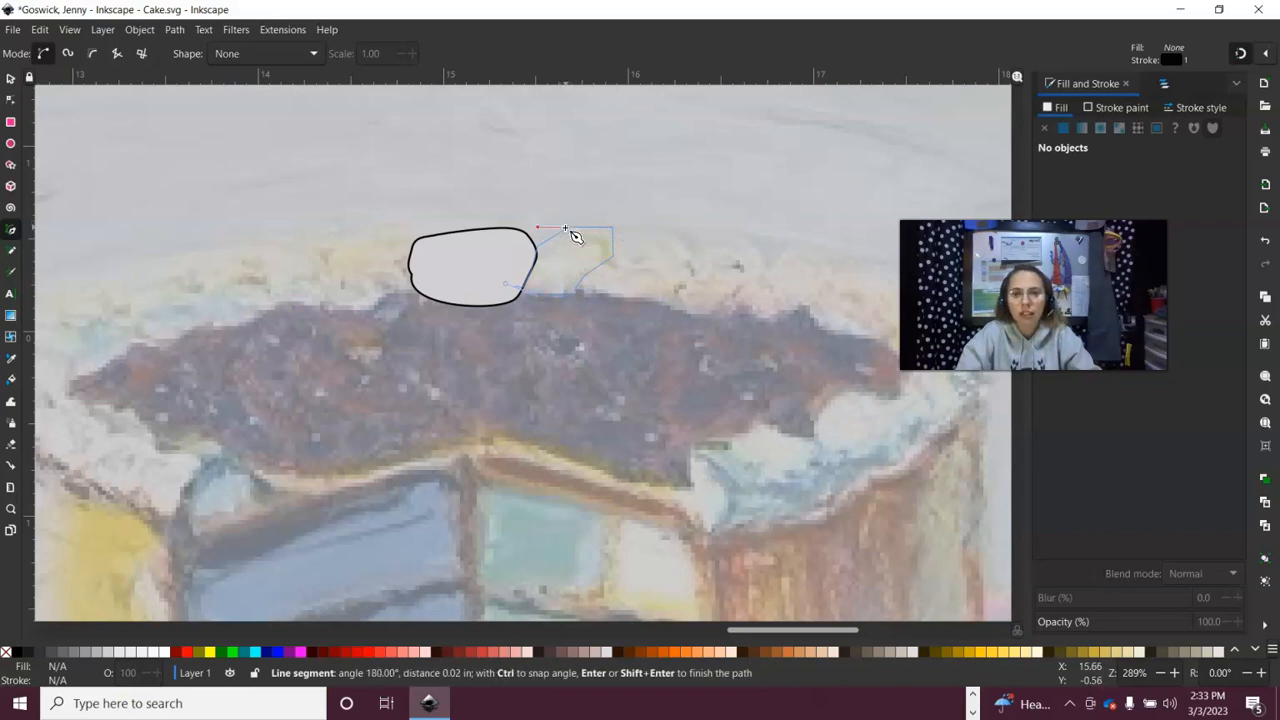
pyautogui.press('Return')
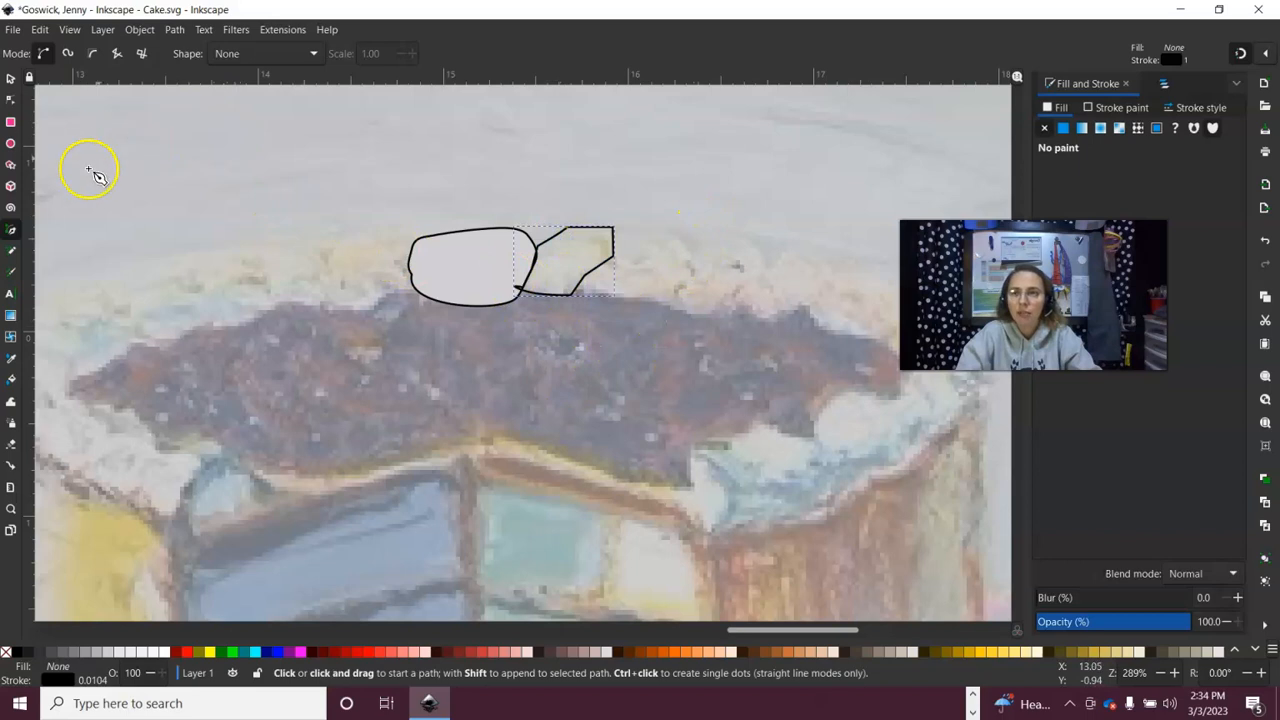
# Fill the new dollop with flat light gray d2cfd2 and bend its straight edges into rounded curves with the Node tool
pyautogui.click(10, 99)
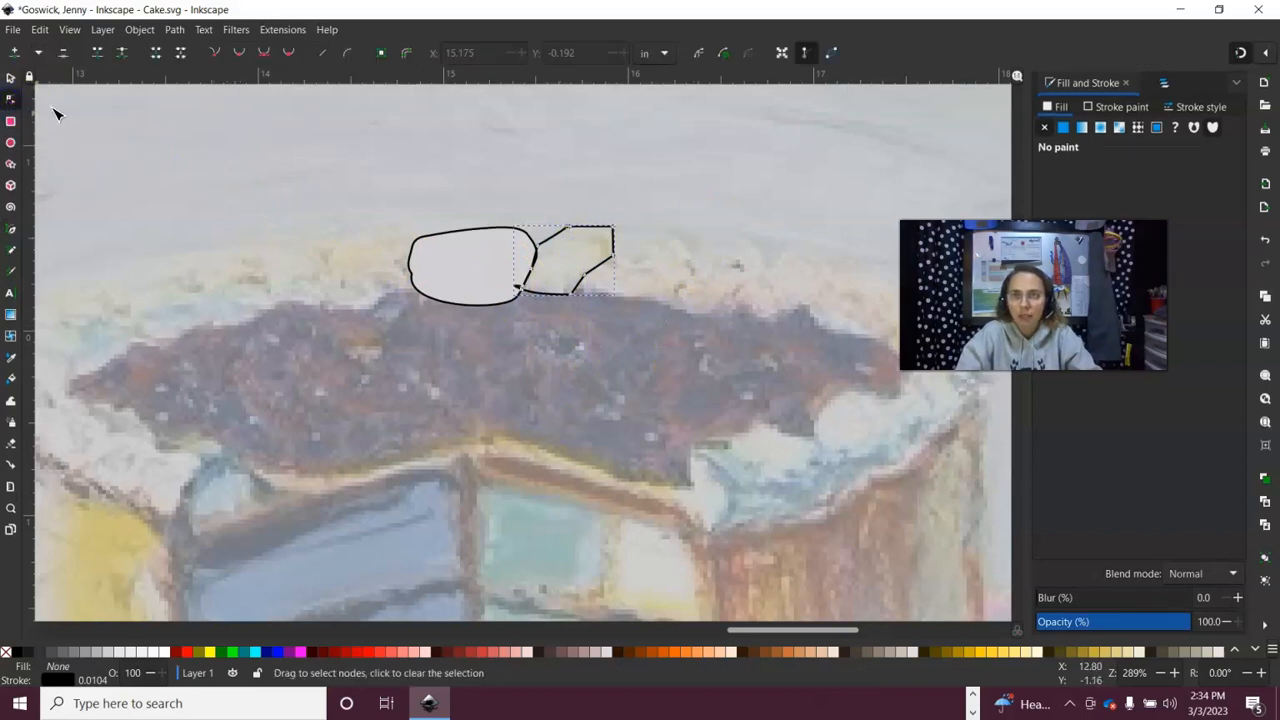
pyautogui.click(1063, 128)
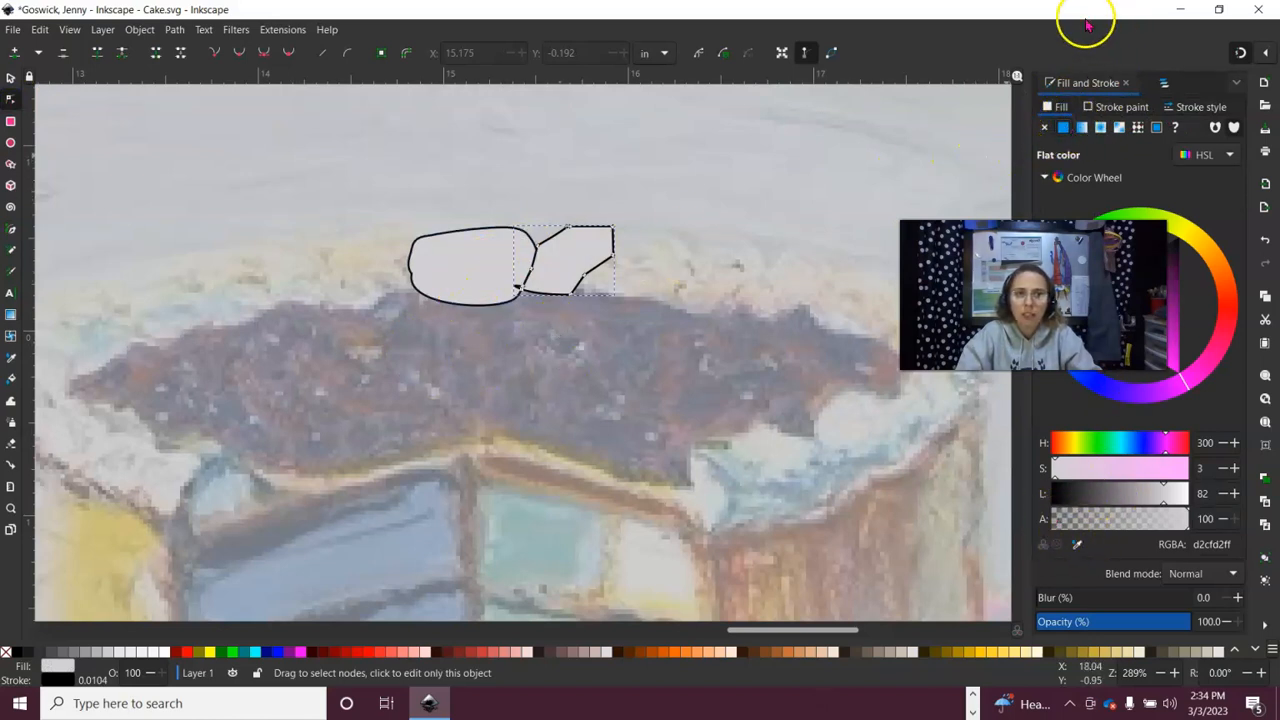
pyautogui.click(1174, 672)
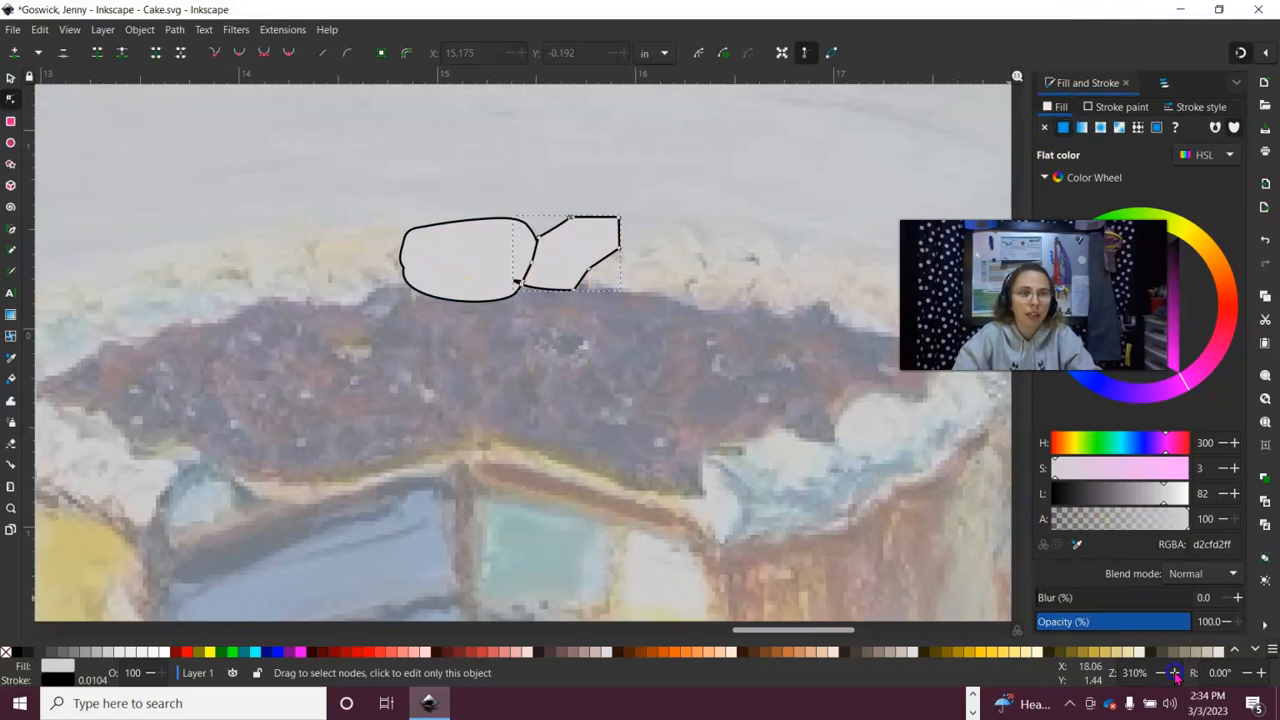
pyautogui.click(1174, 672)
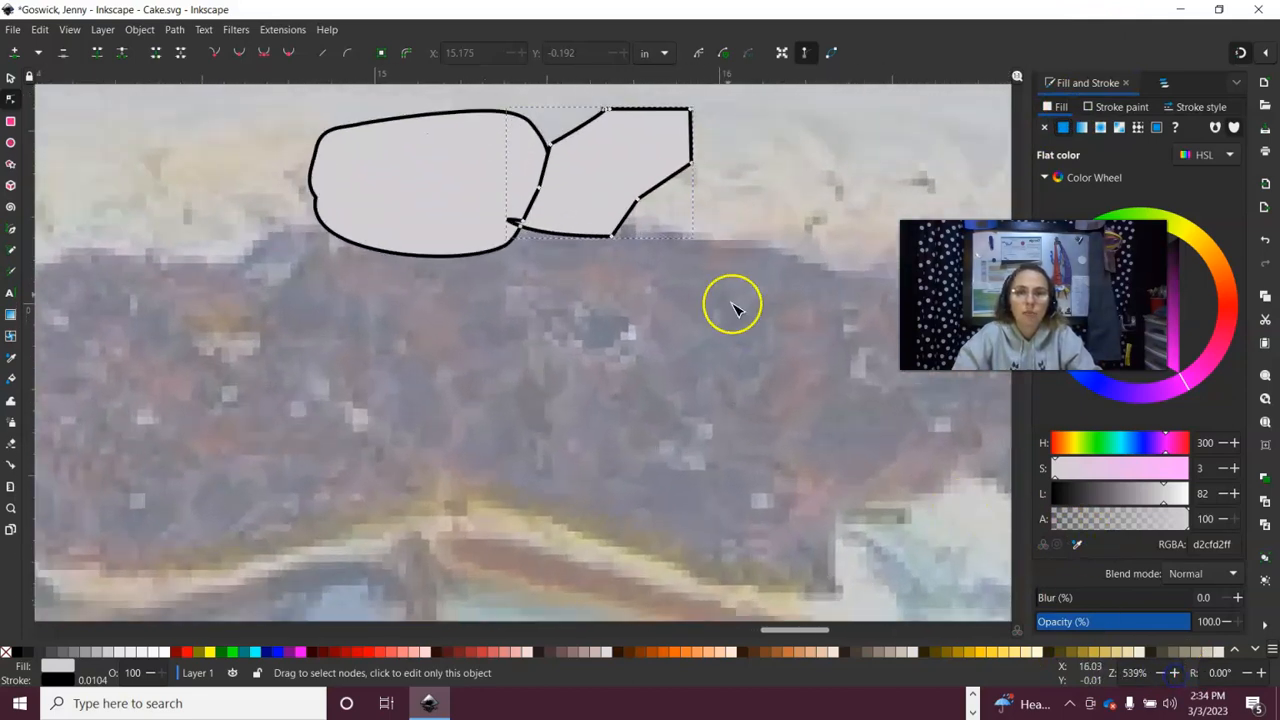
pyautogui.click(520, 225)
pyautogui.moveTo(523, 229); pyautogui.dragTo(538, 242)
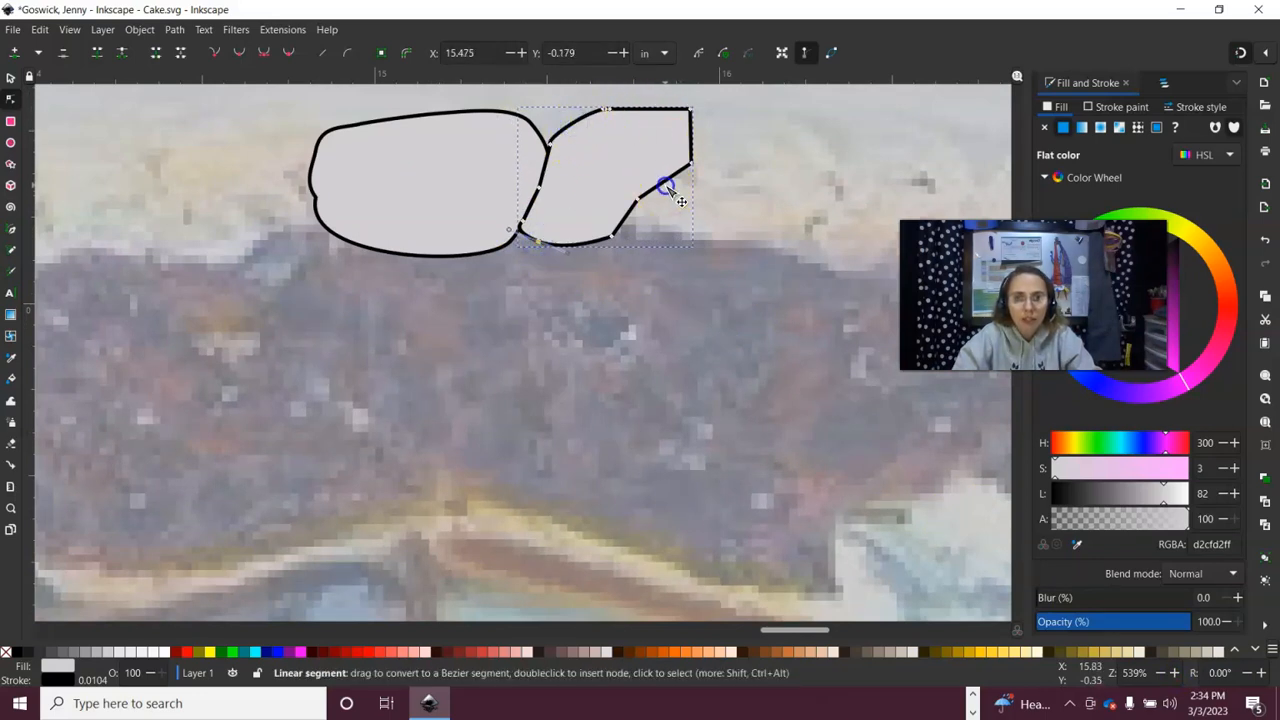
pyautogui.moveTo(629, 211); pyautogui.dragTo(635, 212)
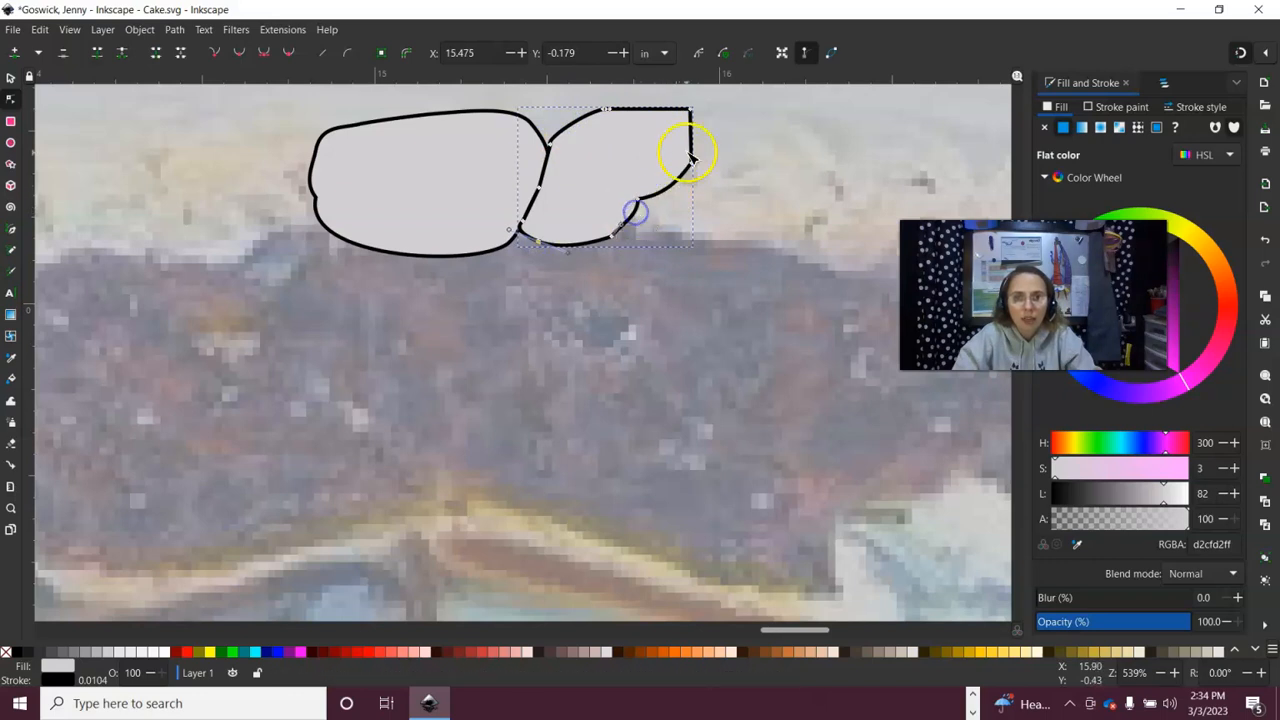
pyautogui.moveTo(691, 150); pyautogui.dragTo(672, 110)
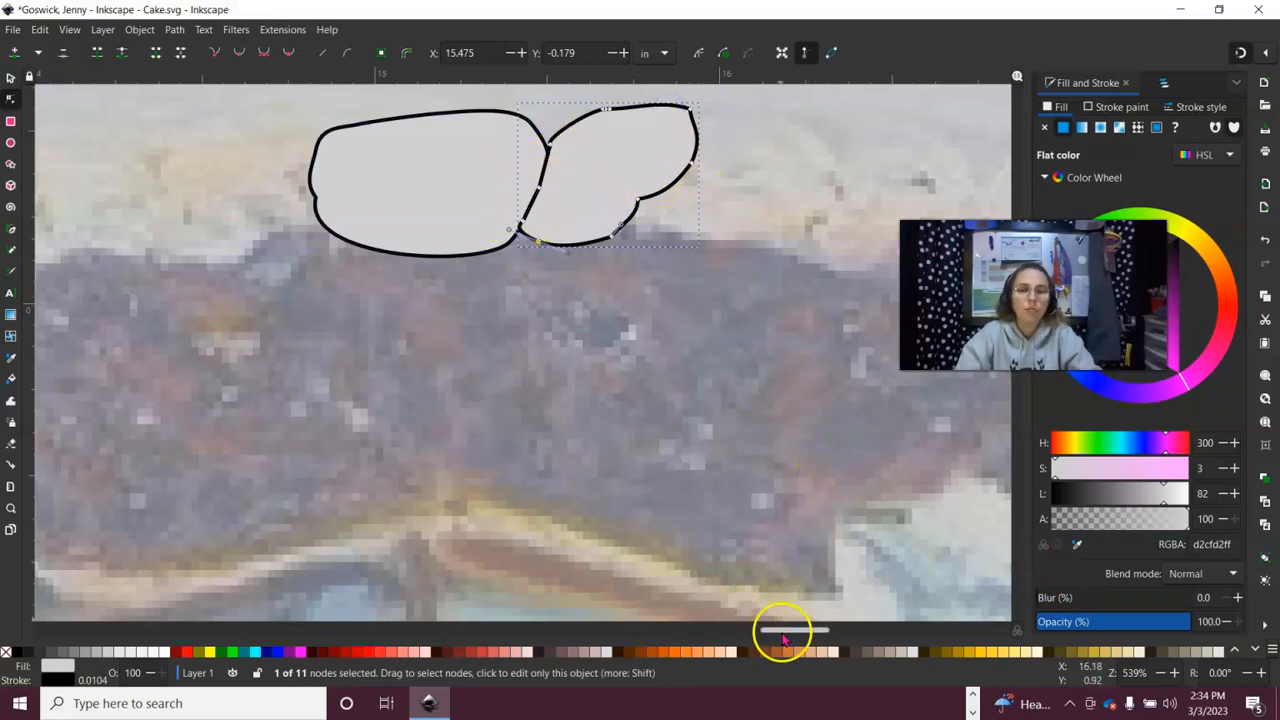
# Draw a third closed dollop with the Pen tool, overlapping the second dollop's right side and following the frosting's lower edge
pyautogui.moveTo(785, 637); pyautogui.dragTo(793, 637)
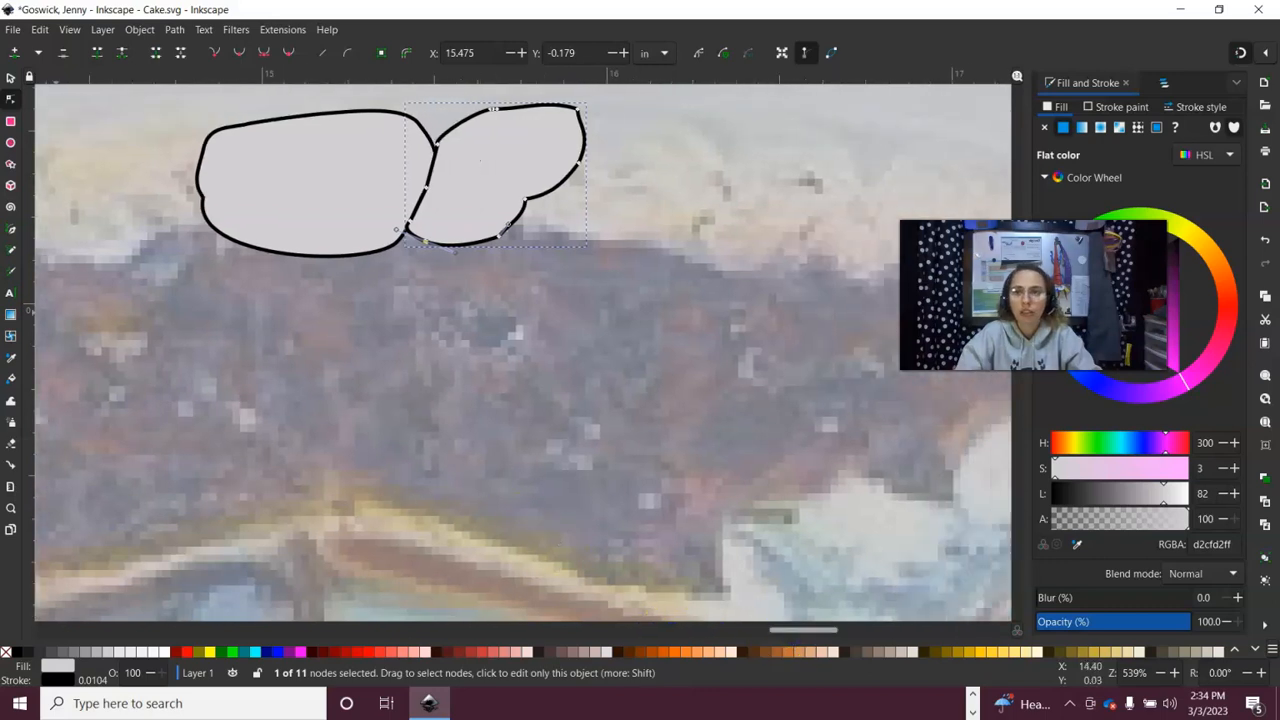
pyautogui.click(11, 231)
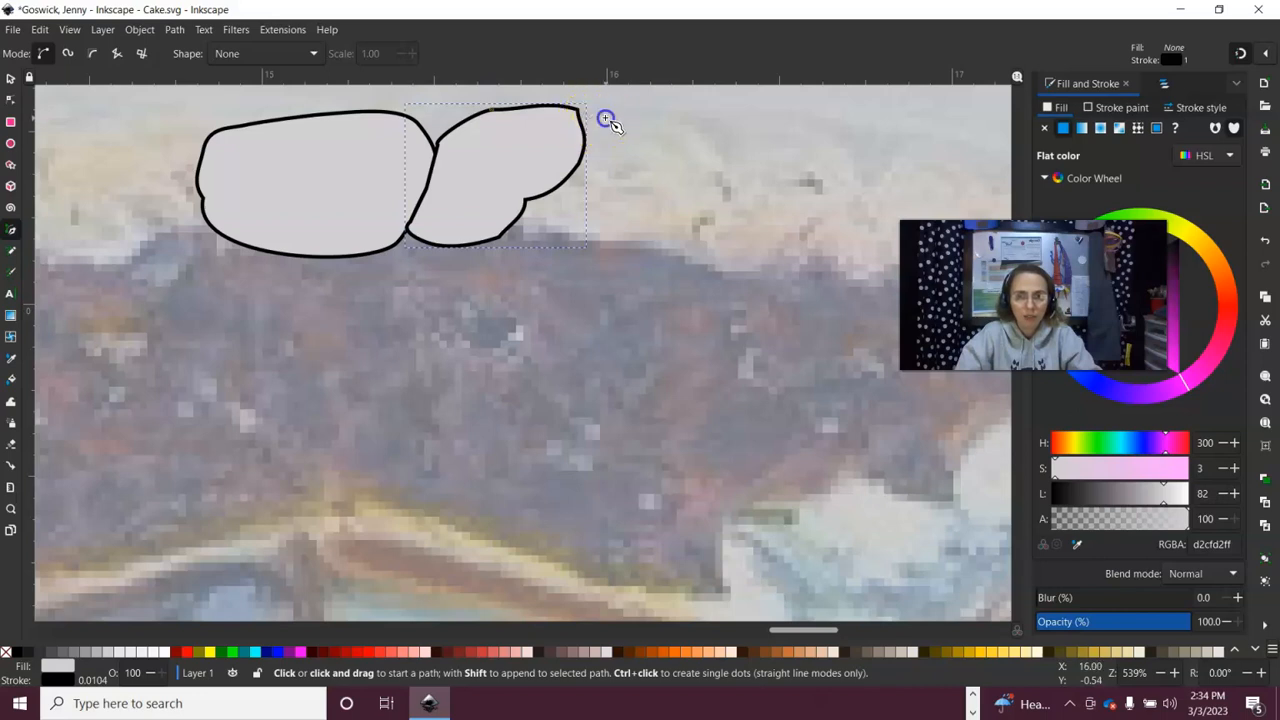
pyautogui.click(606, 119)
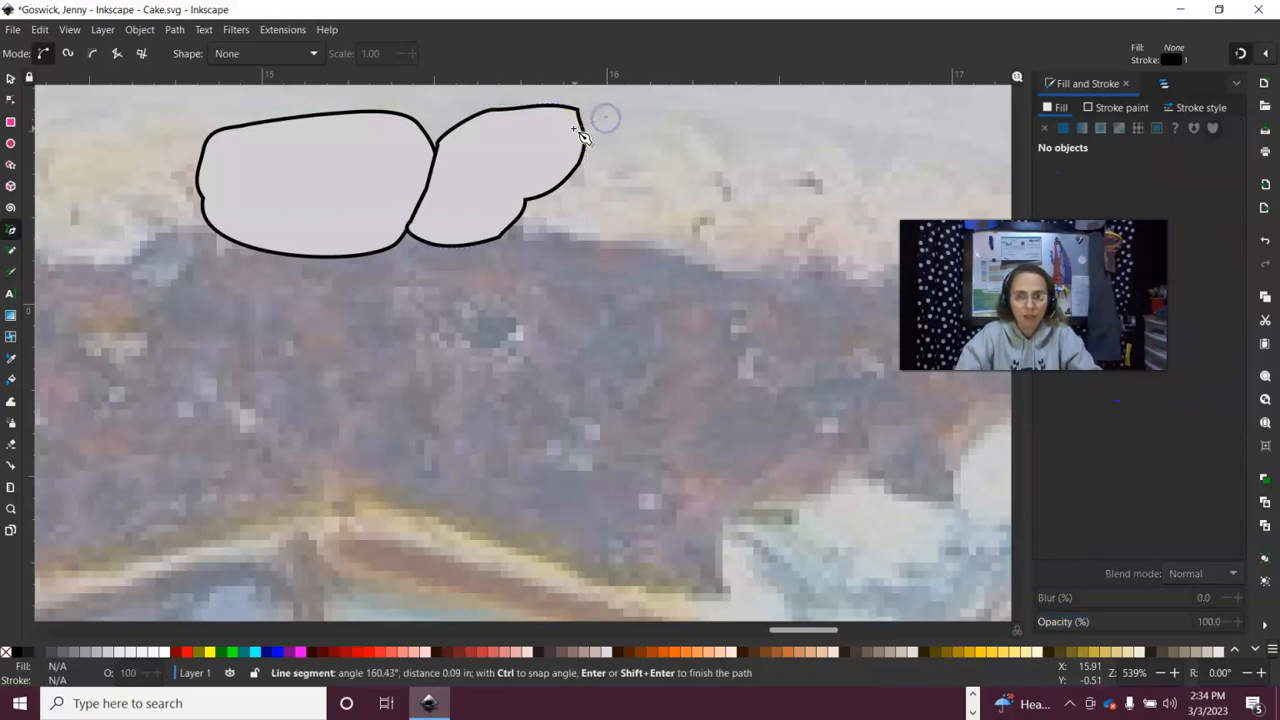
pyautogui.click(521, 221)
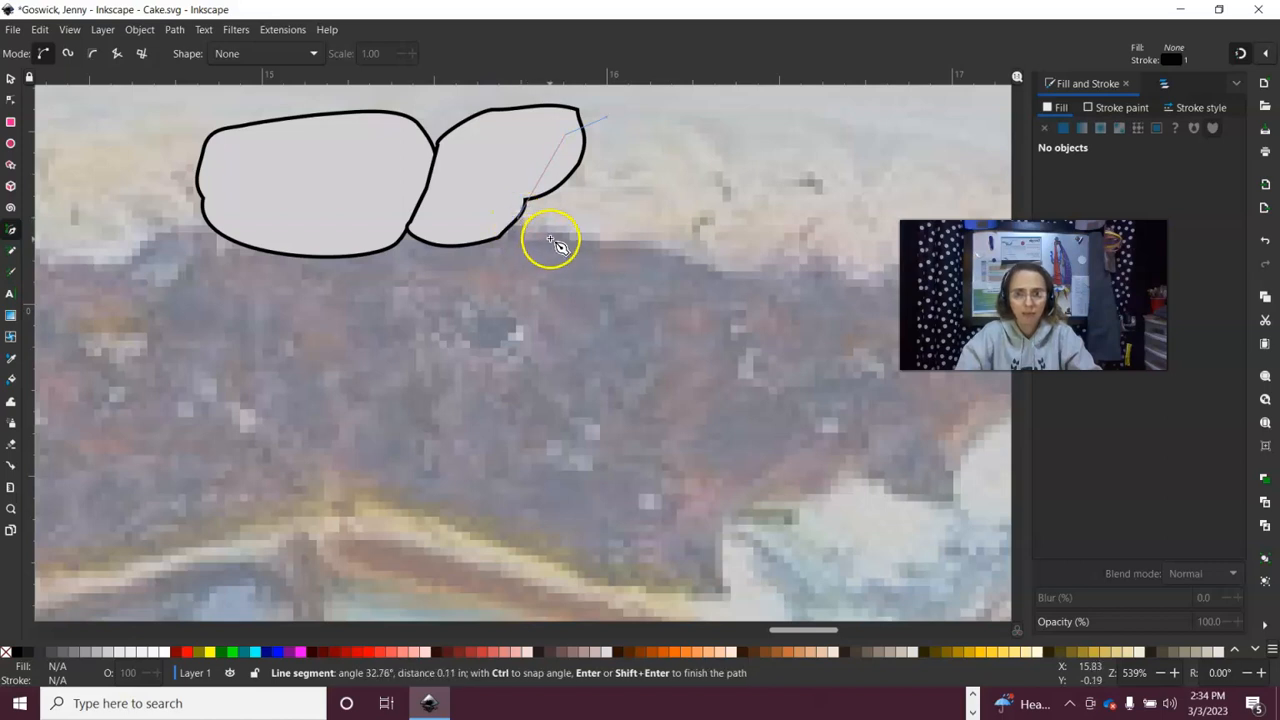
pyautogui.click(603, 243)
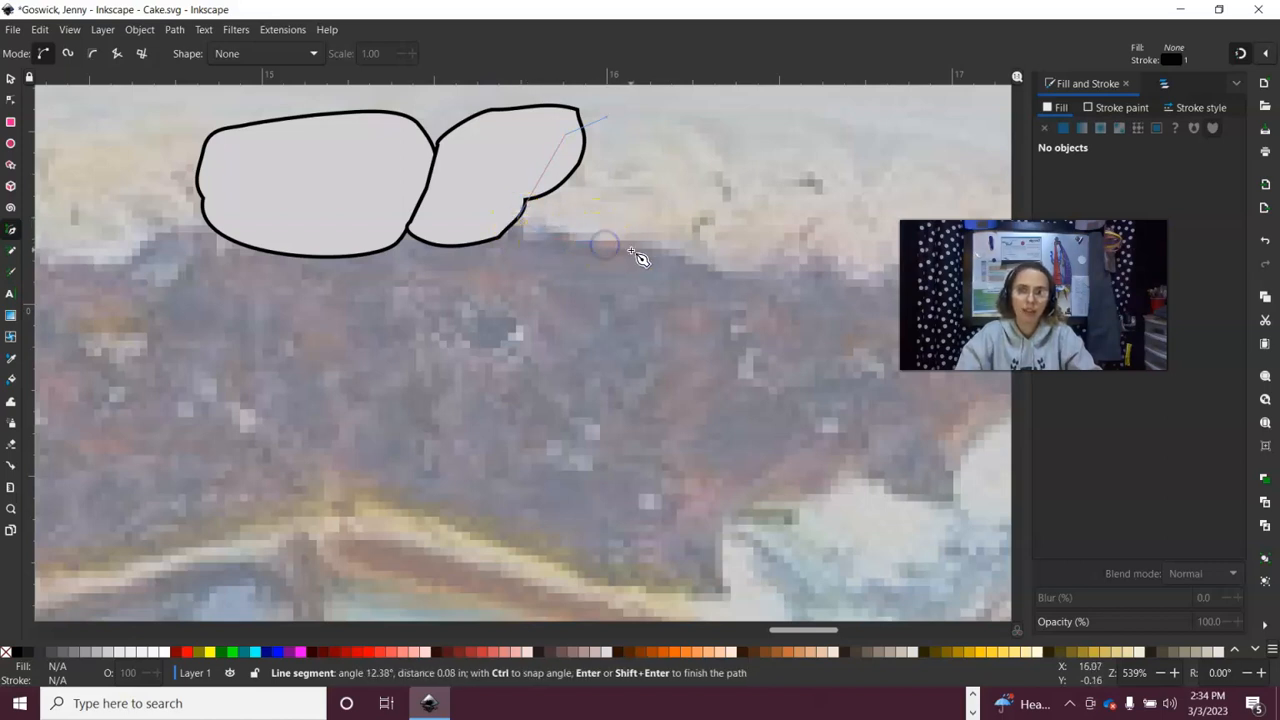
pyautogui.moveTo(643, 250); pyautogui.dragTo(766, 157)
pyautogui.moveTo(729, 117); pyautogui.dragTo(619, 121)
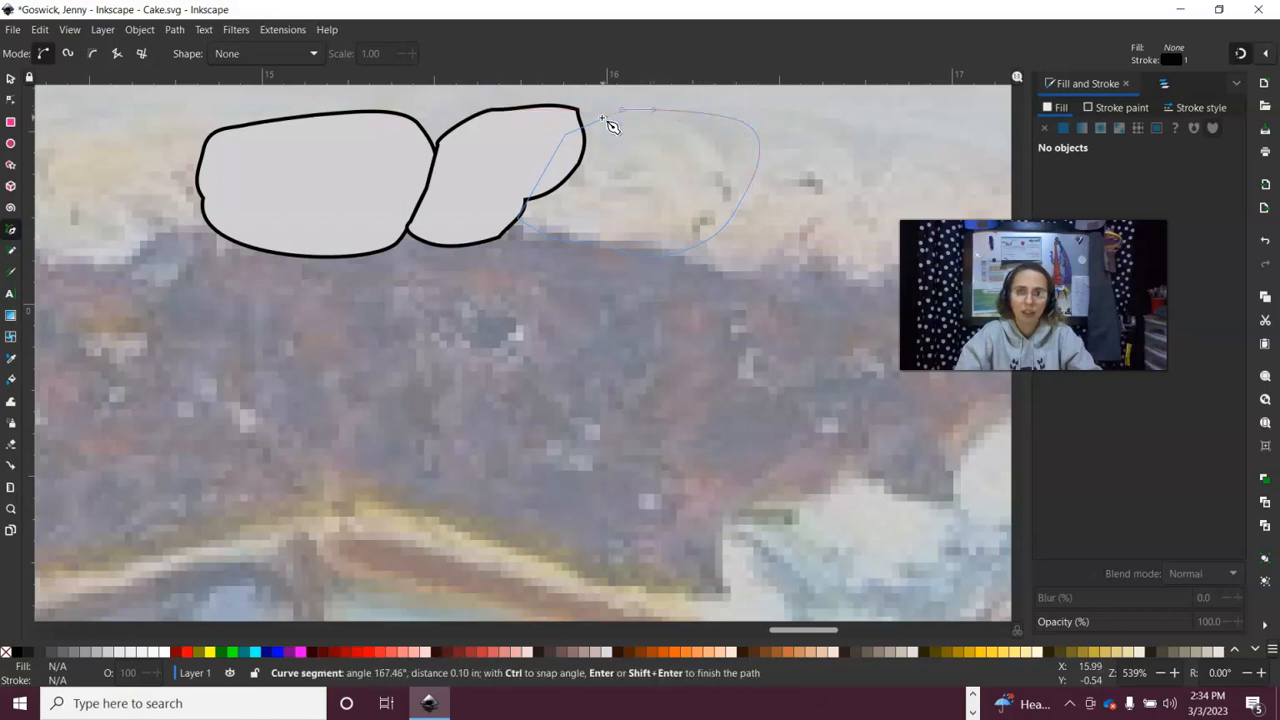
pyautogui.click(602, 119)
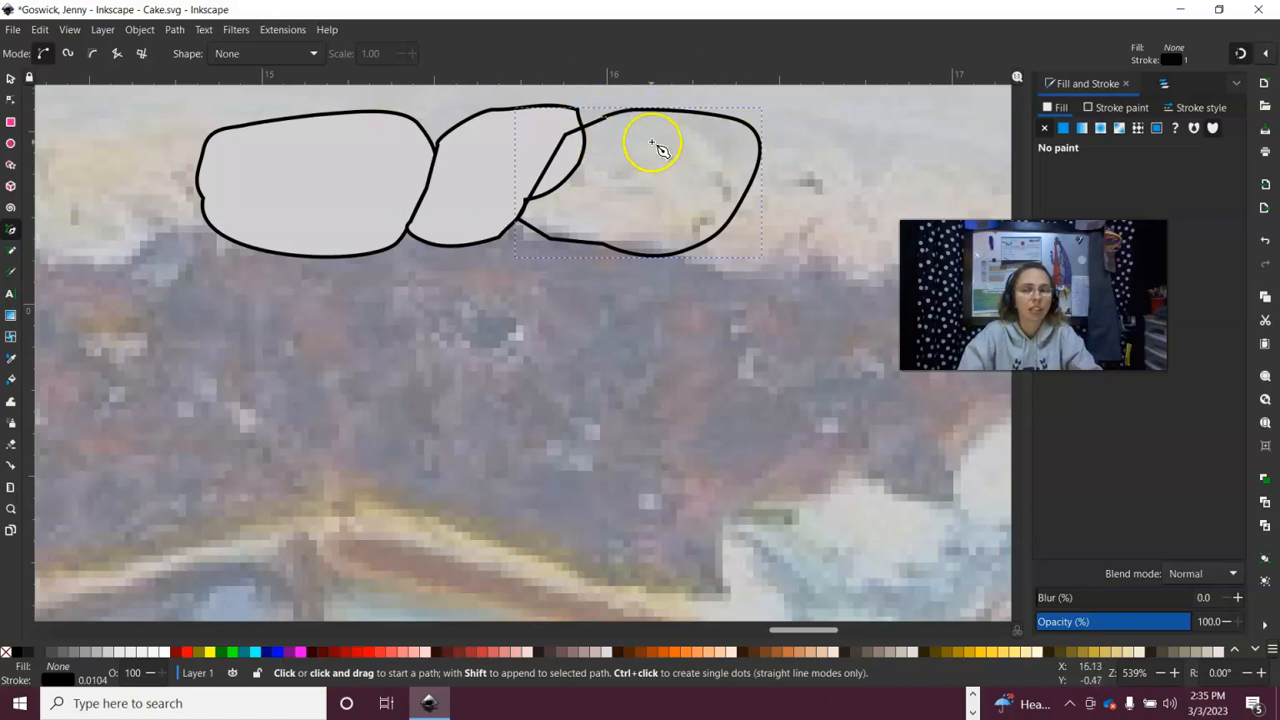
# Refine the curves at the third dollop's upper-right corner and lower-right edge with the Node tool
pyautogui.click(12, 99)
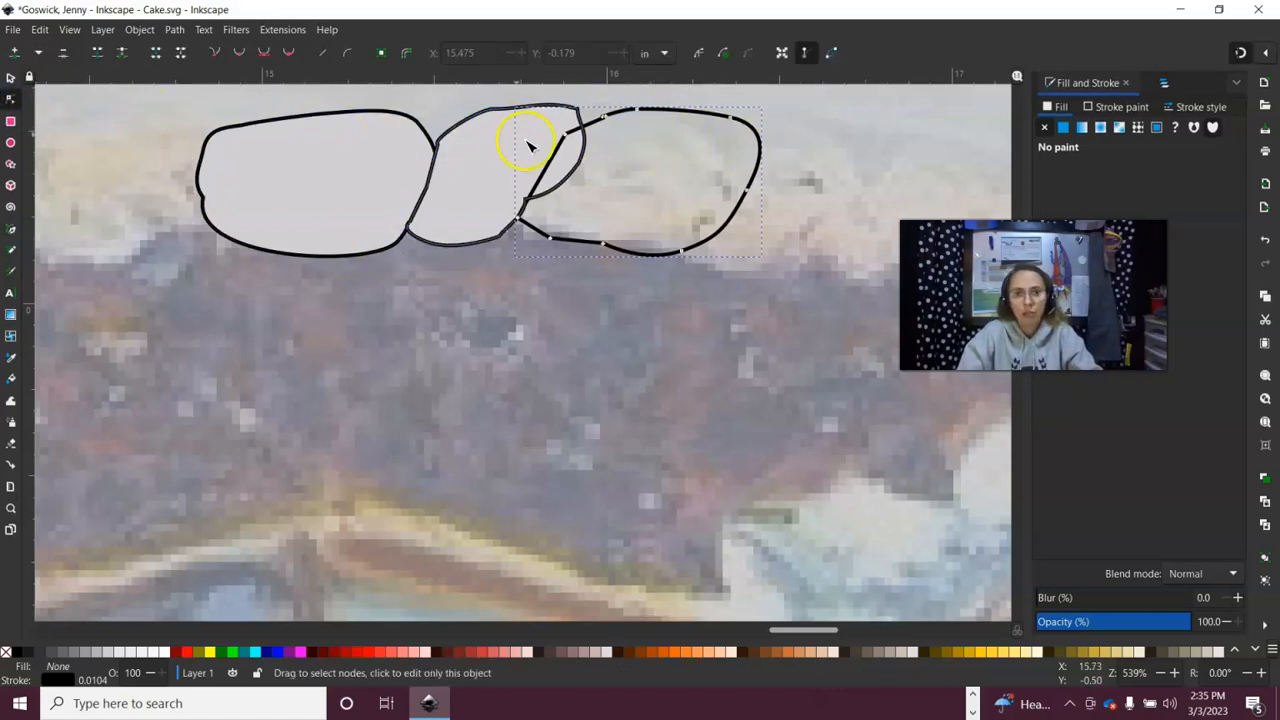
pyautogui.click(731, 118)
pyautogui.moveTo(731, 118)
pyautogui.mouseDown()
pyautogui.moveTo(719, 124)
pyautogui.moveTo(751, 135)
pyautogui.moveTo(731, 144)
pyautogui.moveTo(746, 118)
pyautogui.moveTo(751, 138)
pyautogui.moveTo(720, 143)
pyautogui.moveTo(731, 157)
pyautogui.moveTo(748, 135)
pyautogui.mouseUp()
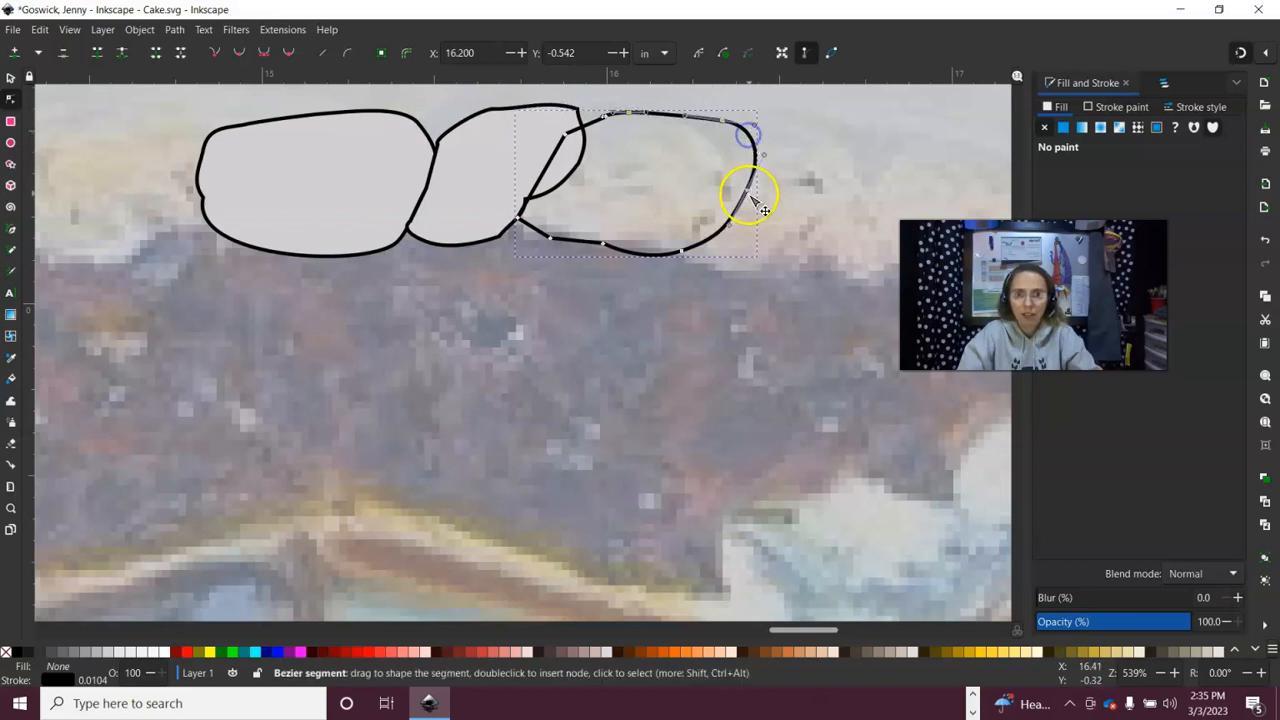
pyautogui.moveTo(724, 257)
pyautogui.mouseDown()
pyautogui.moveTo(737, 271)
pyautogui.moveTo(711, 250)
pyautogui.moveTo(745, 319)
pyautogui.moveTo(666, 234)
pyautogui.moveTo(694, 257)
pyautogui.moveTo(714, 240)
pyautogui.moveTo(730, 261)
pyautogui.mouseUp()
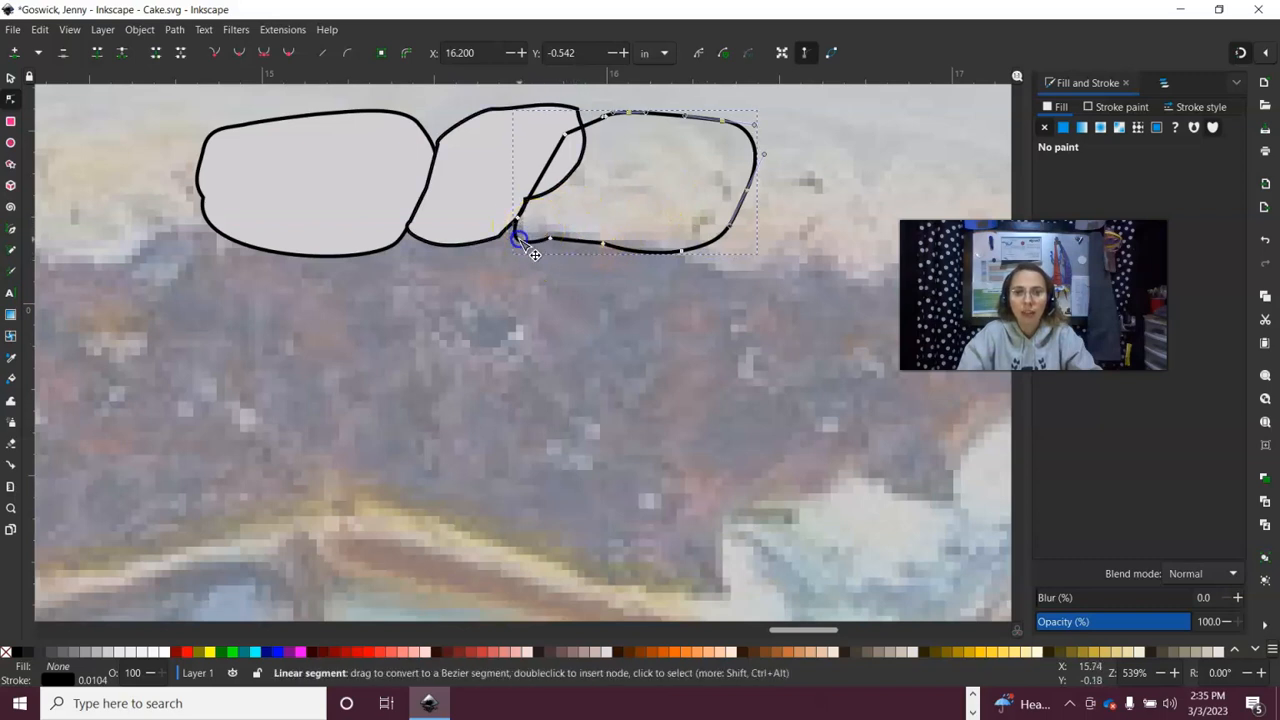
# Try to bend the straight segments along the third dollop's left edge into curves
pyautogui.moveTo(514, 257)
pyautogui.mouseDown()
pyautogui.moveTo(537, 229)
pyautogui.moveTo(527, 261)
pyautogui.mouseUp()
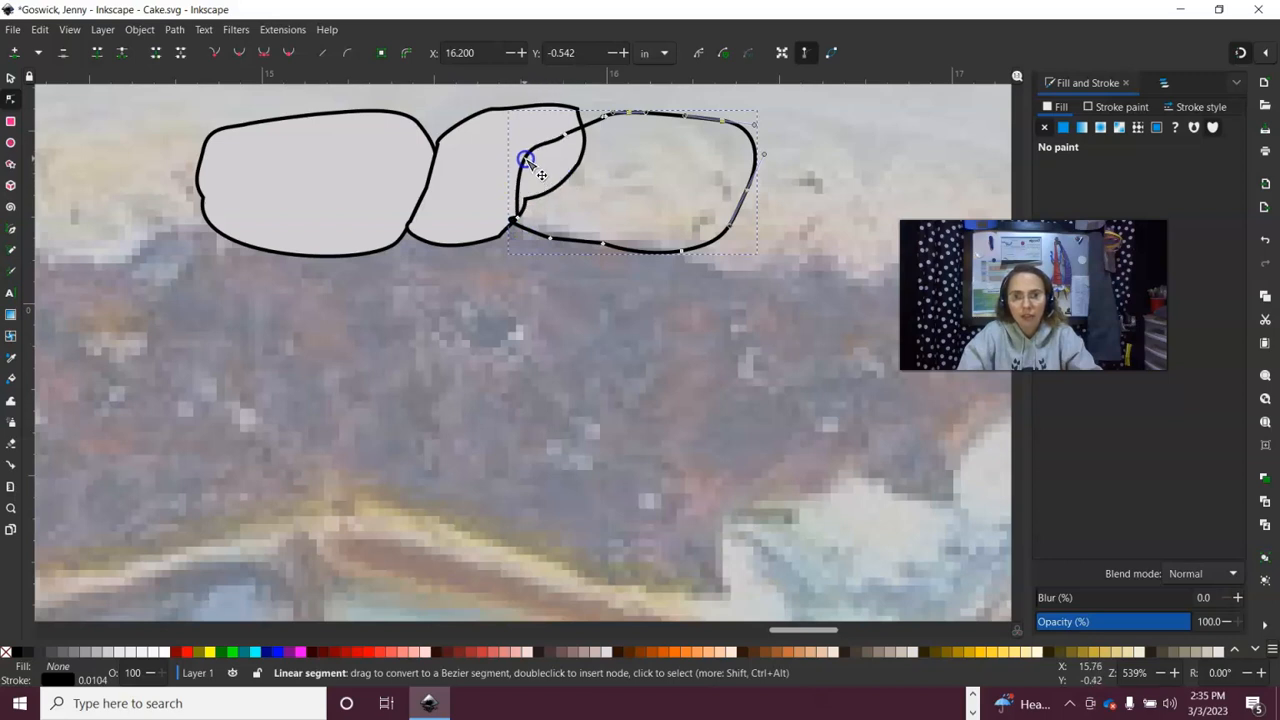
pyautogui.moveTo(527, 158); pyautogui.dragTo(538, 224)
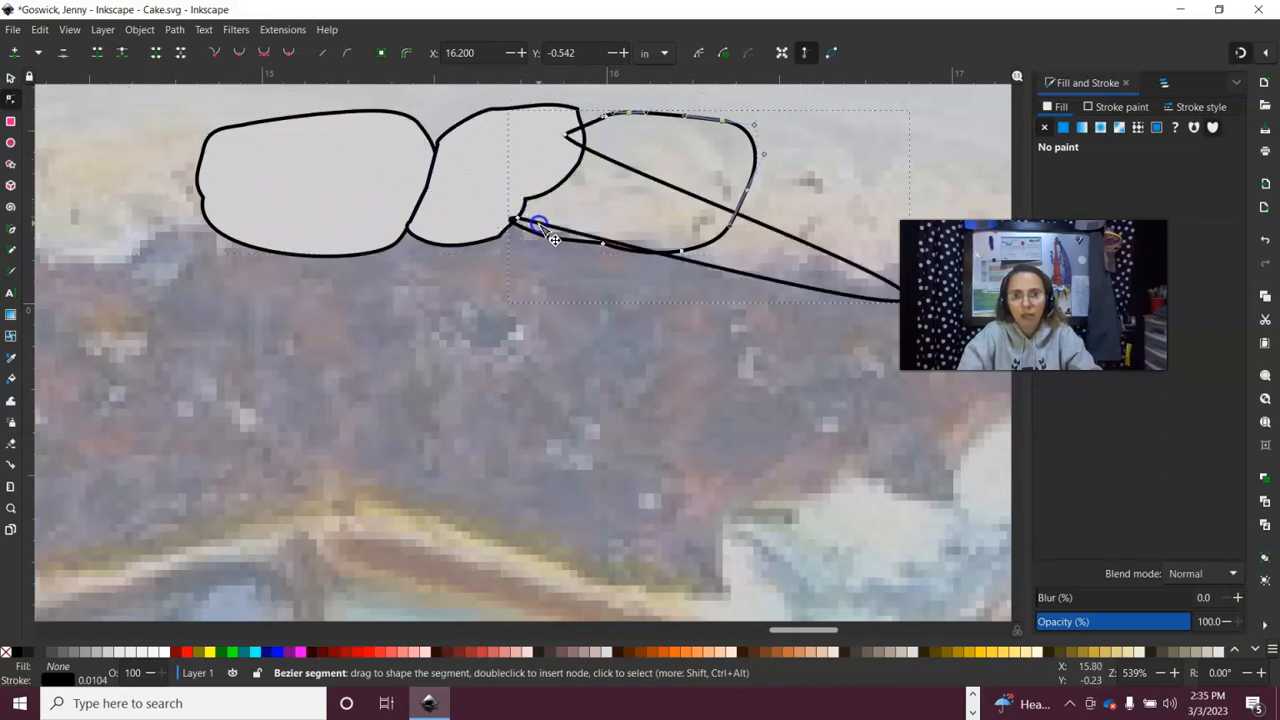
pyautogui.moveTo(784, 291); pyautogui.dragTo(517, 190)
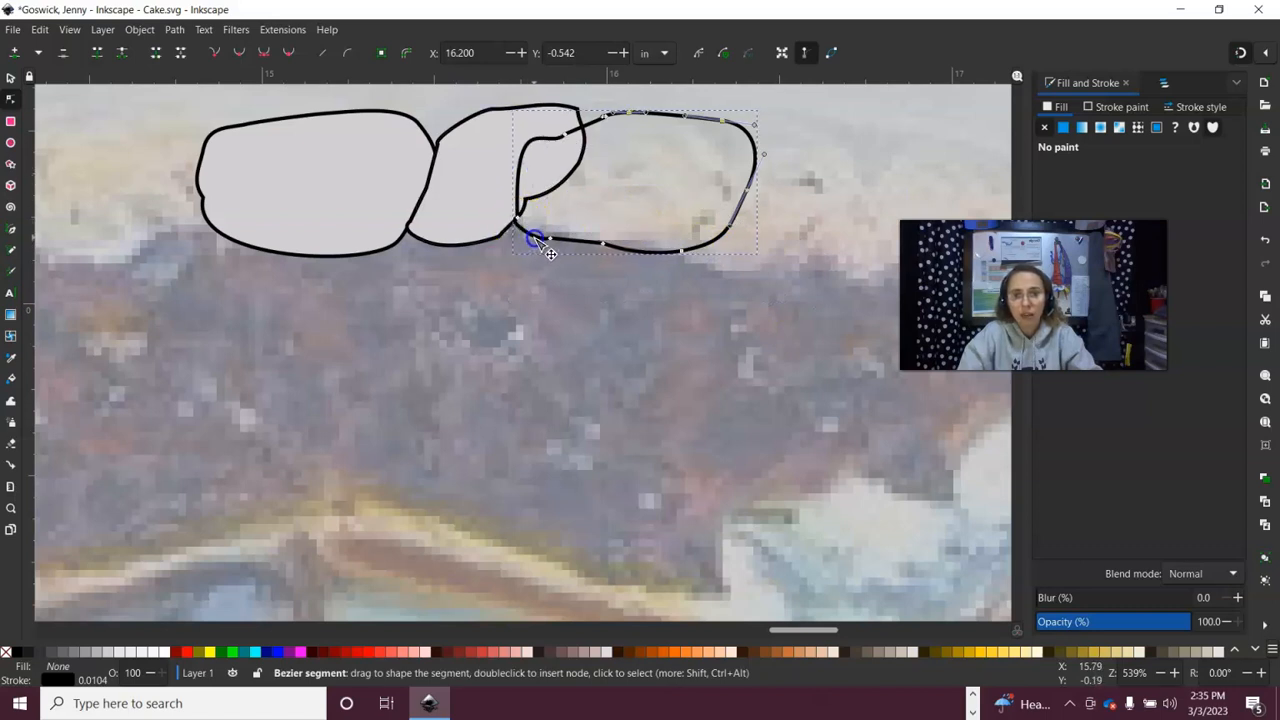
pyautogui.moveTo(553, 249); pyautogui.dragTo(545, 241)
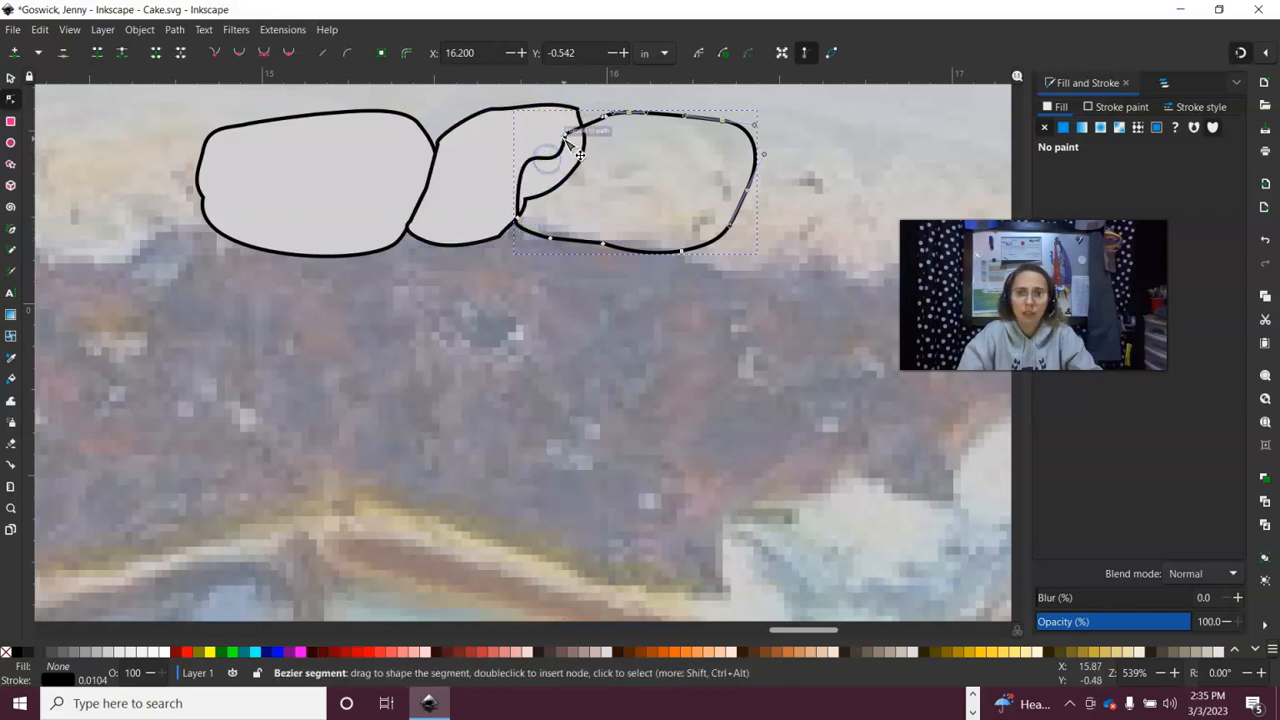
pyautogui.moveTo(580, 152)
pyautogui.mouseDown()
pyautogui.moveTo(574, 131)
pyautogui.moveTo(569, 143)
pyautogui.mouseUp()
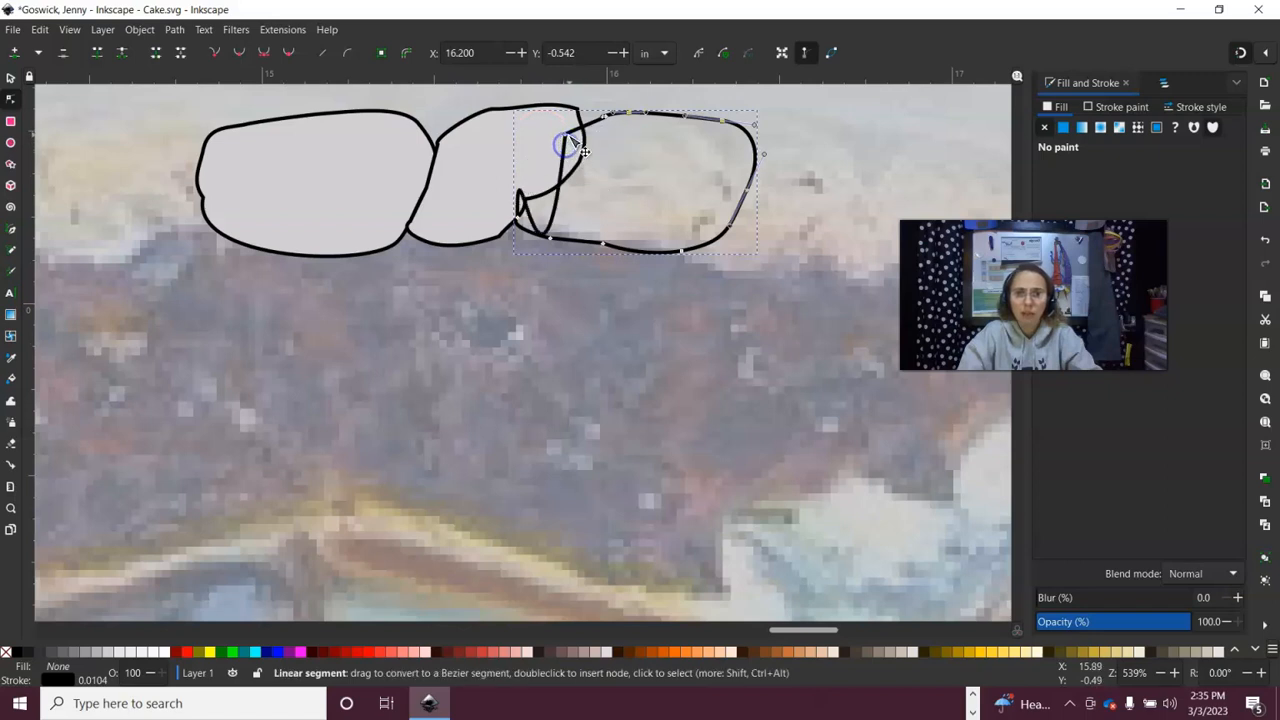
# Delete the two corner nodes on the third dollop's left edge to smooth it, and fill the shape with flat light gray d2cfd2
pyautogui.click(570, 138)
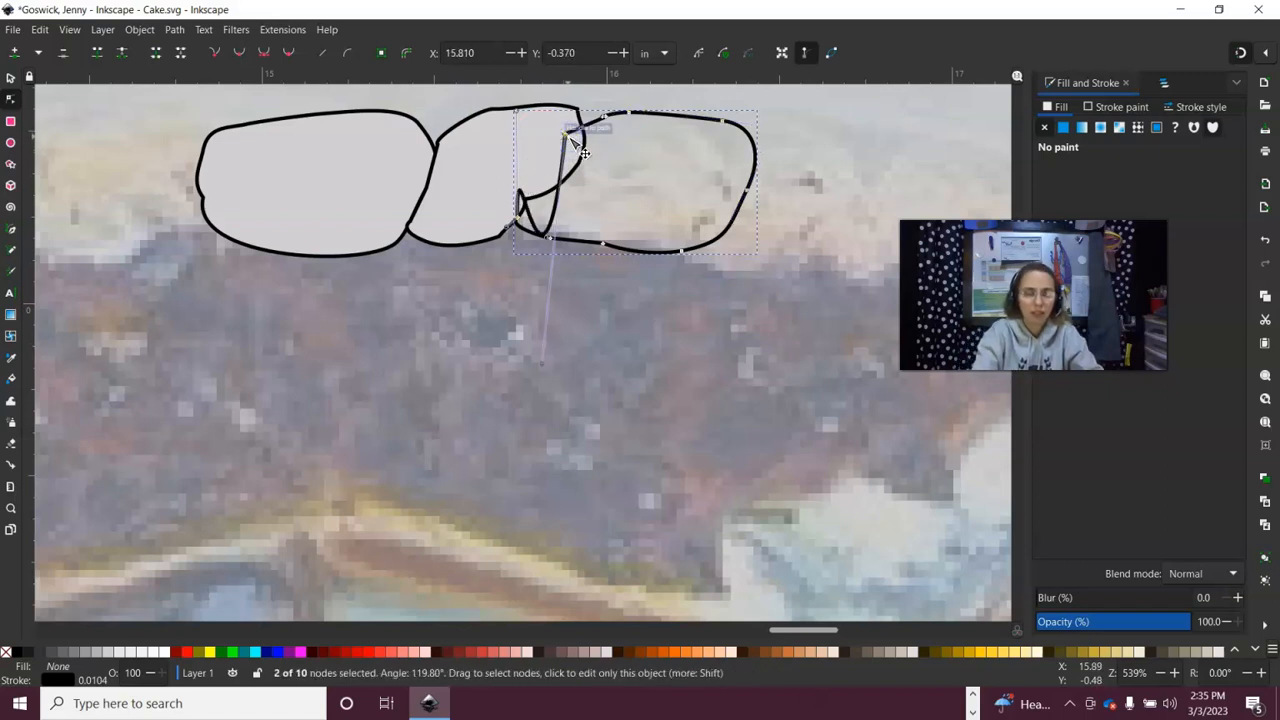
pyautogui.press('Delete')
pyautogui.moveTo(575, 157); pyautogui.dragTo(592, 128)
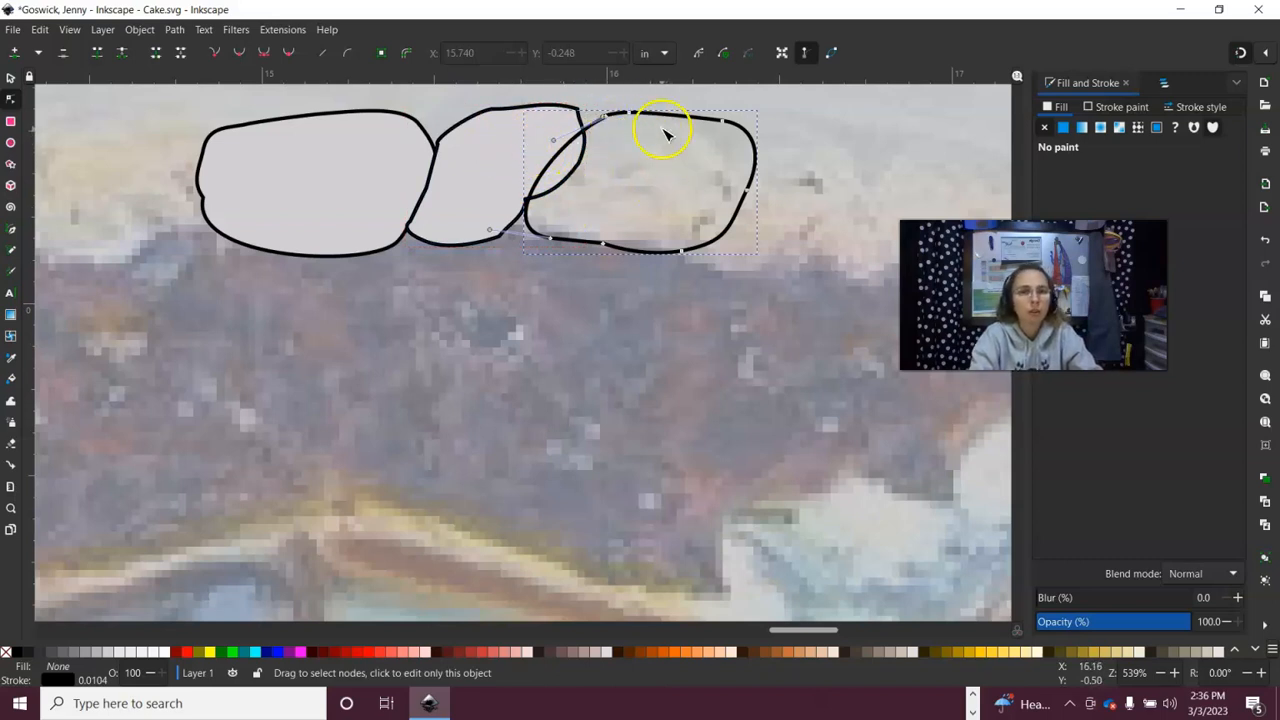
pyautogui.click(1062, 127)
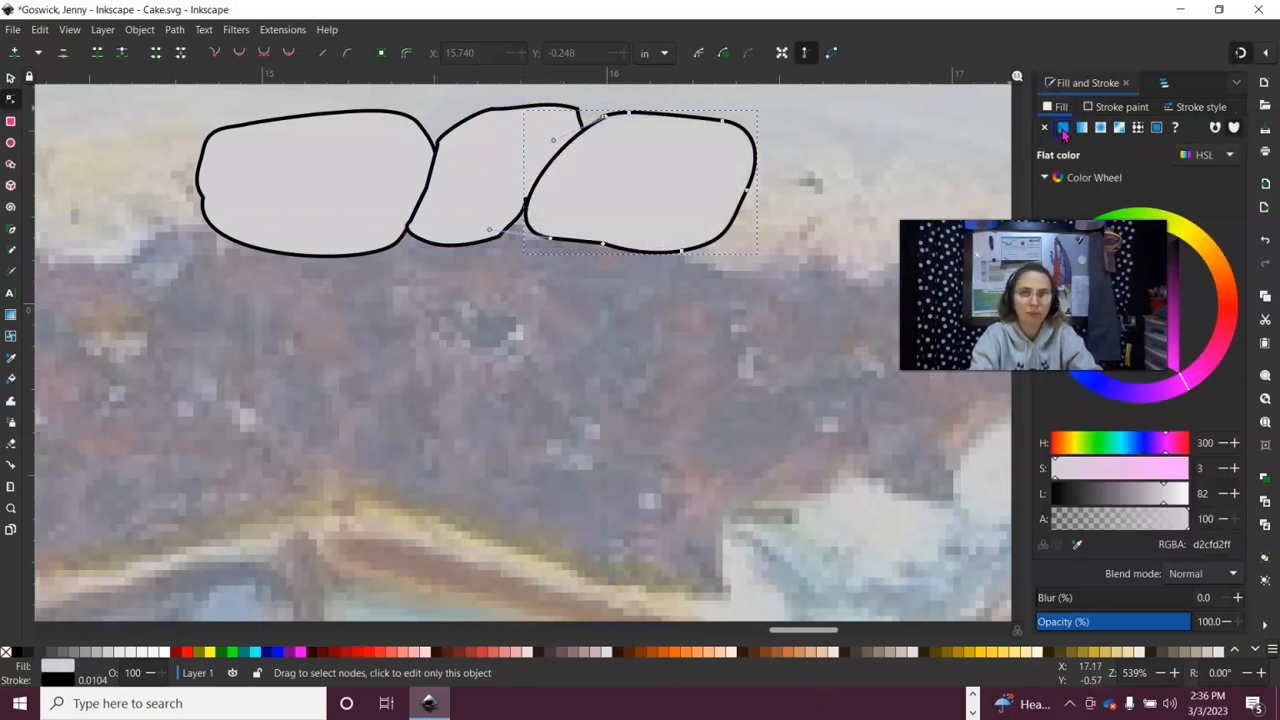
# Open the Layers and Objects list, check the topmost paths one by one, and reselect the third dollop's path with the Selector tool
pyautogui.rightClick(636, 141)
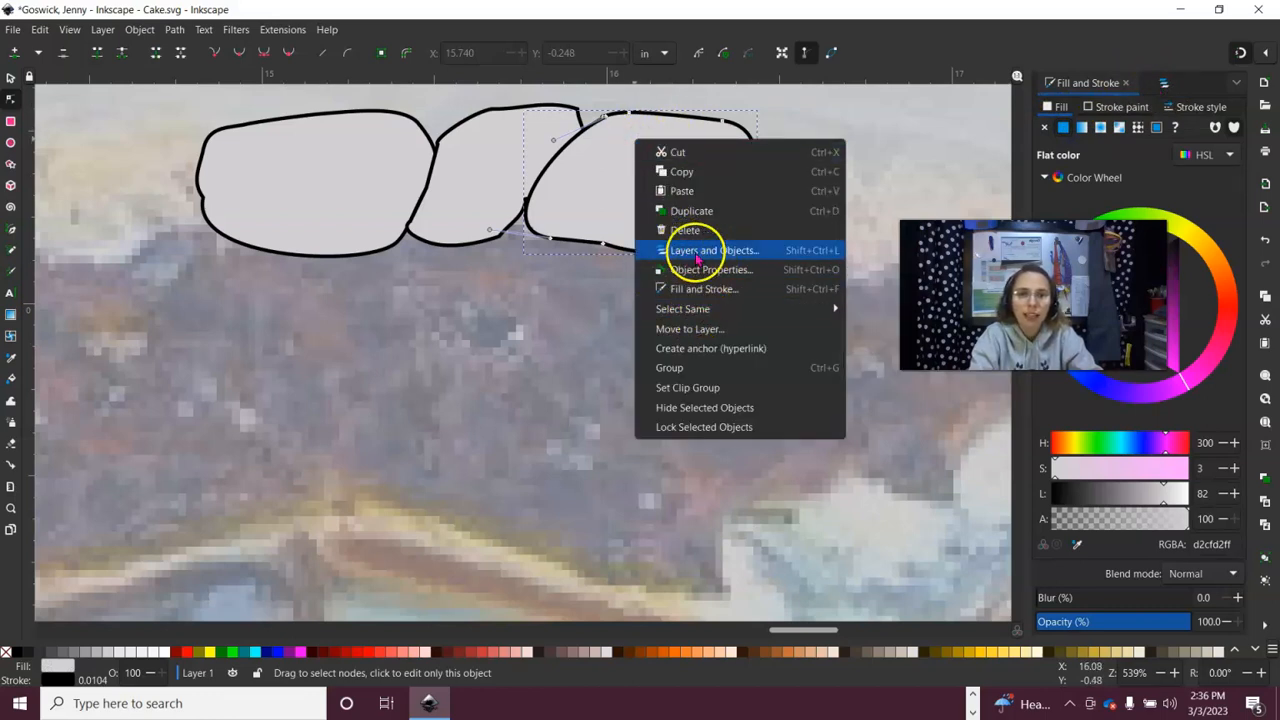
pyautogui.click(724, 258)
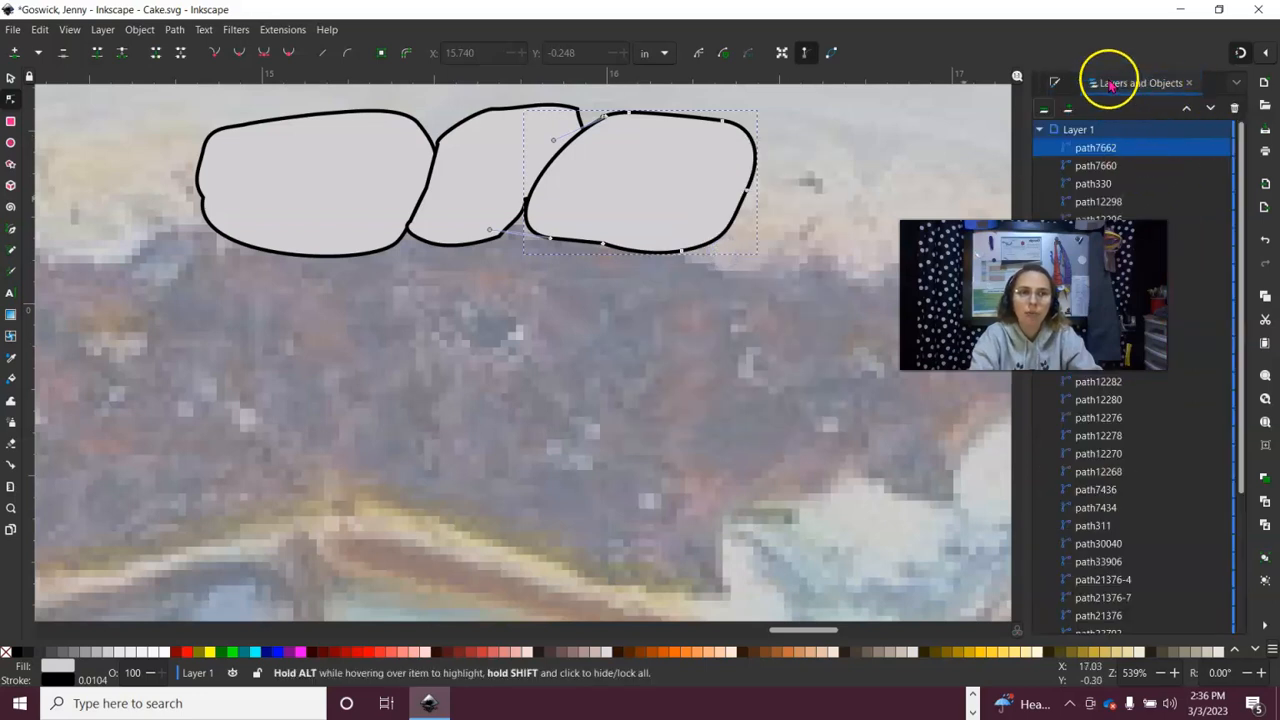
pyautogui.click(1105, 169)
pyautogui.click(1103, 185)
pyautogui.click(1104, 202)
pyautogui.click(1093, 146)
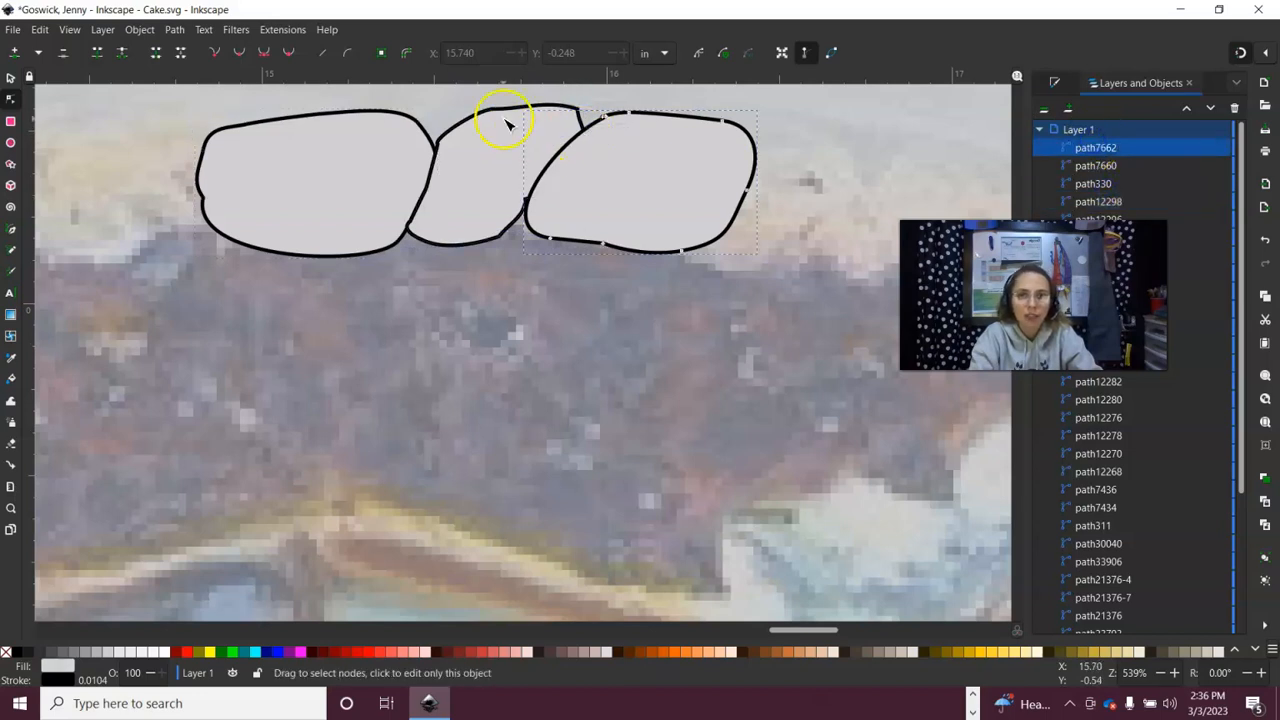
pyautogui.click(12, 77)
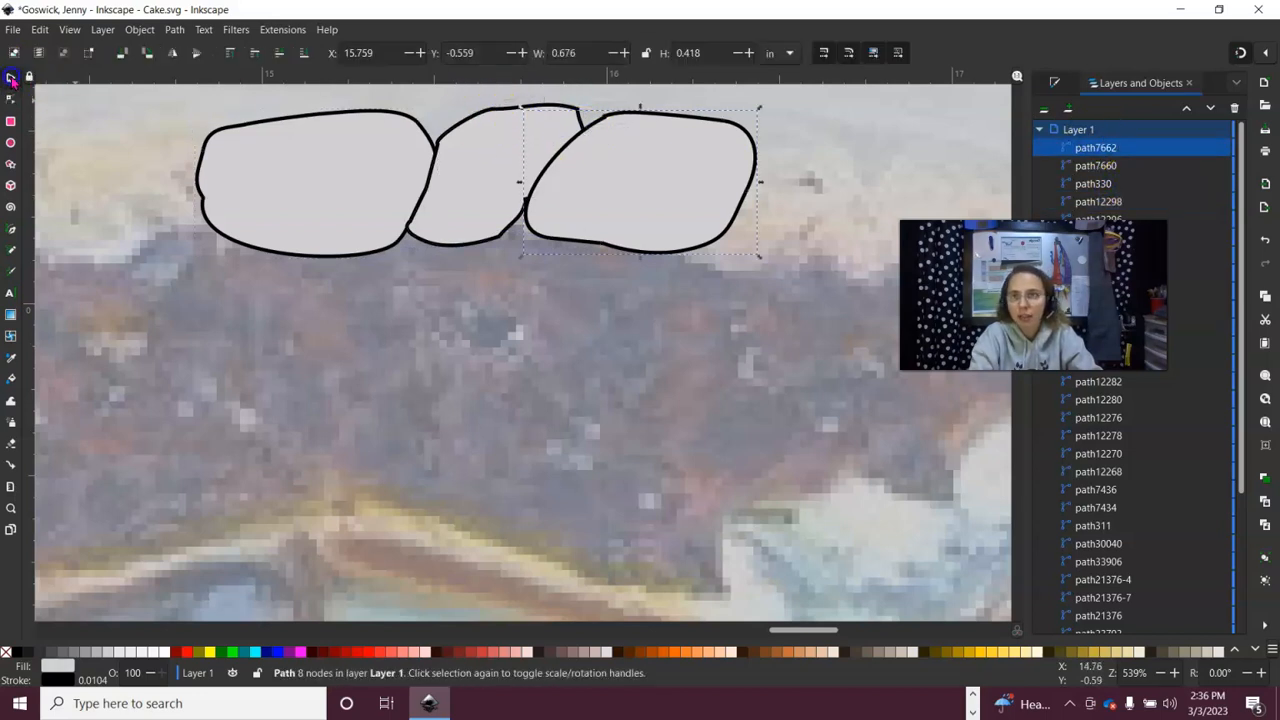
# Raise the second dollop's path above the third dollop in the stacking order
pyautogui.click(511, 110)
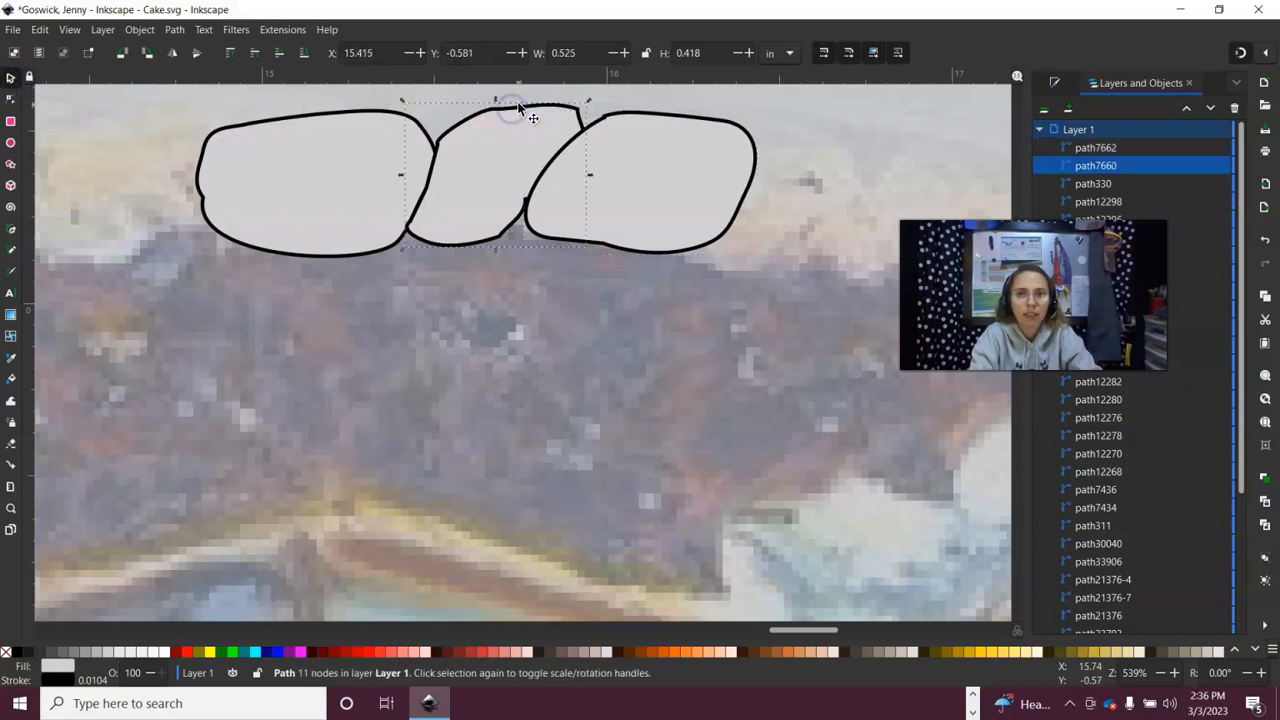
pyautogui.click(1190, 110)
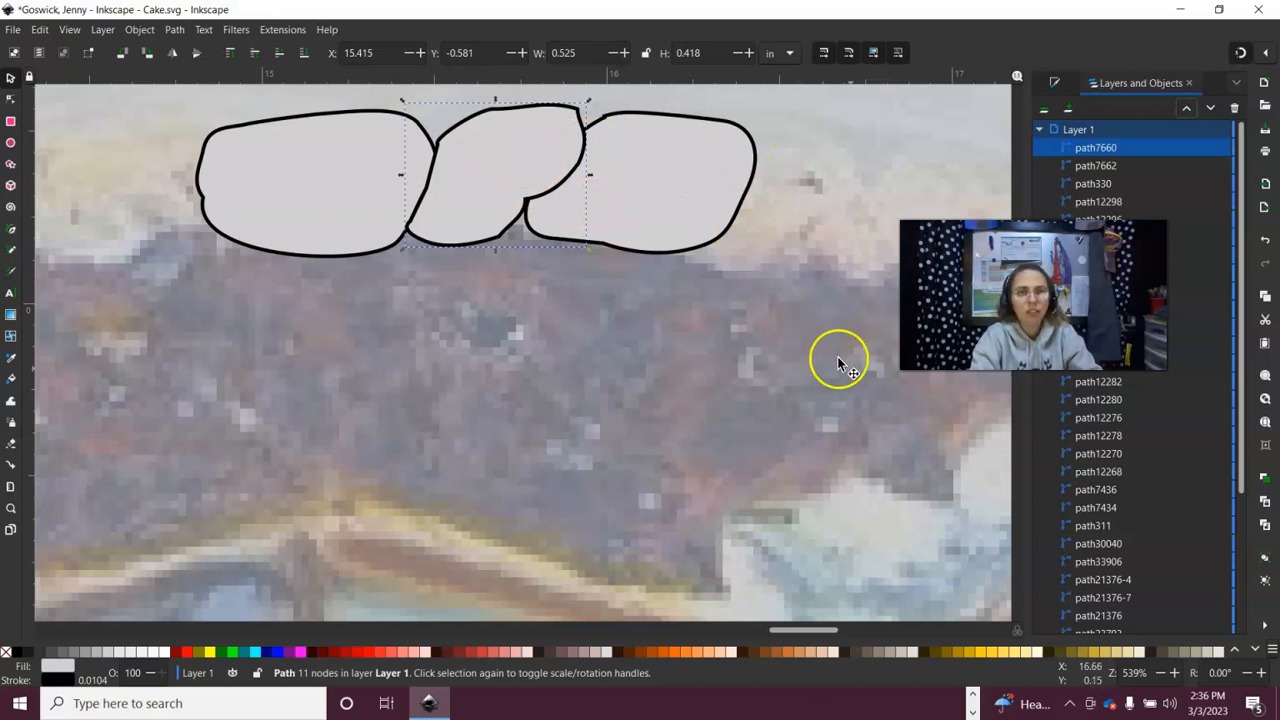
# Trace a closed outline of the fourth frosting dollop with the Pen tool, overlapping the third dollop's right edge
pyautogui.moveTo(809, 631); pyautogui.dragTo(832, 630)
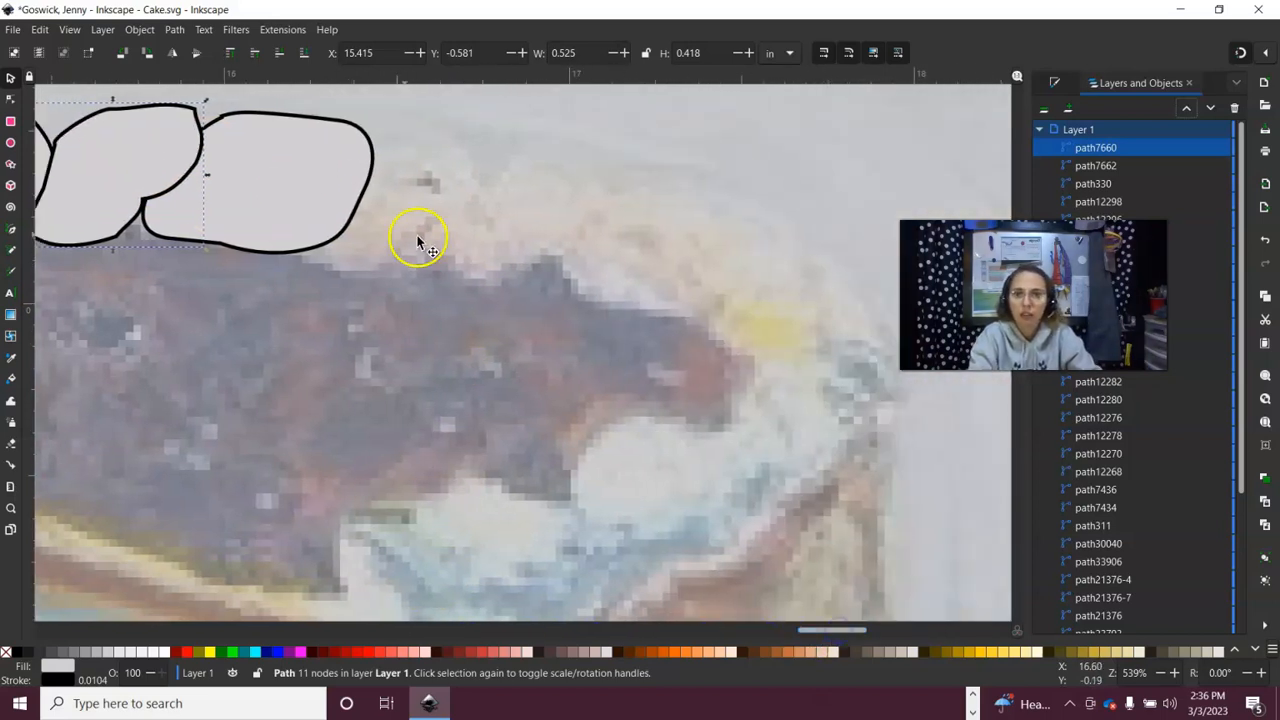
pyautogui.click(12, 231)
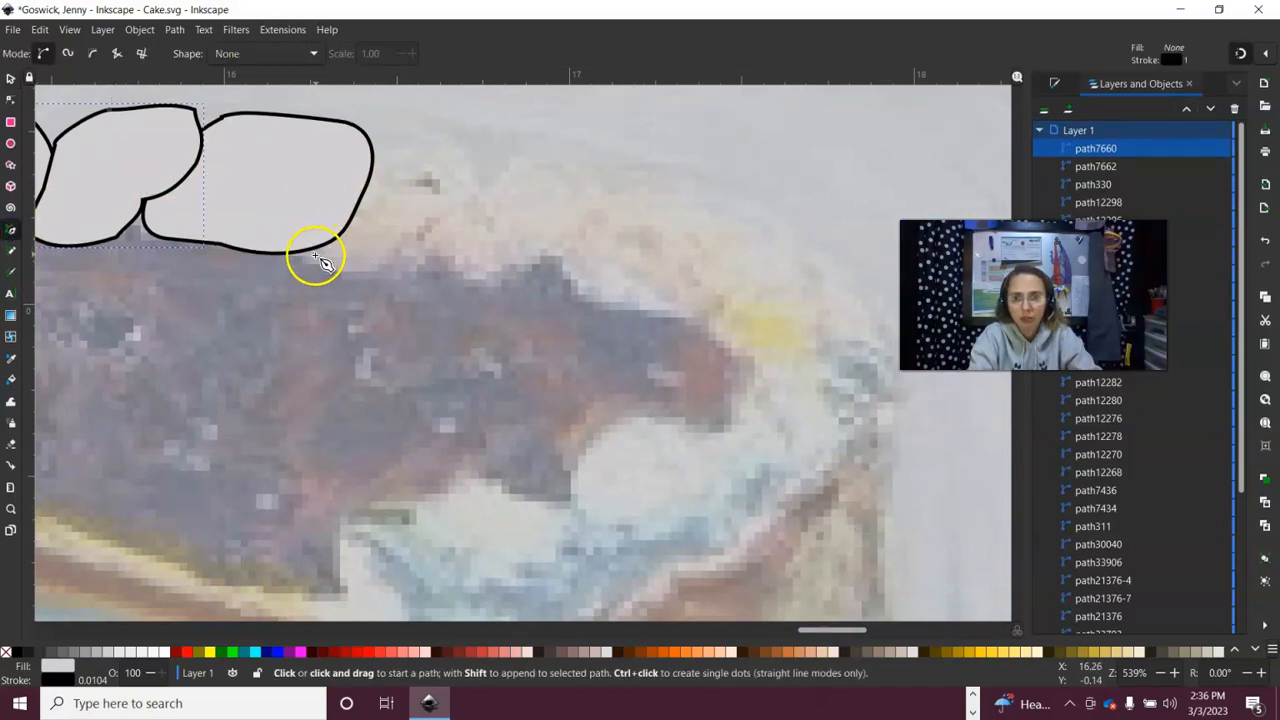
pyautogui.moveTo(367, 136); pyautogui.dragTo(435, 123)
pyautogui.click(472, 145)
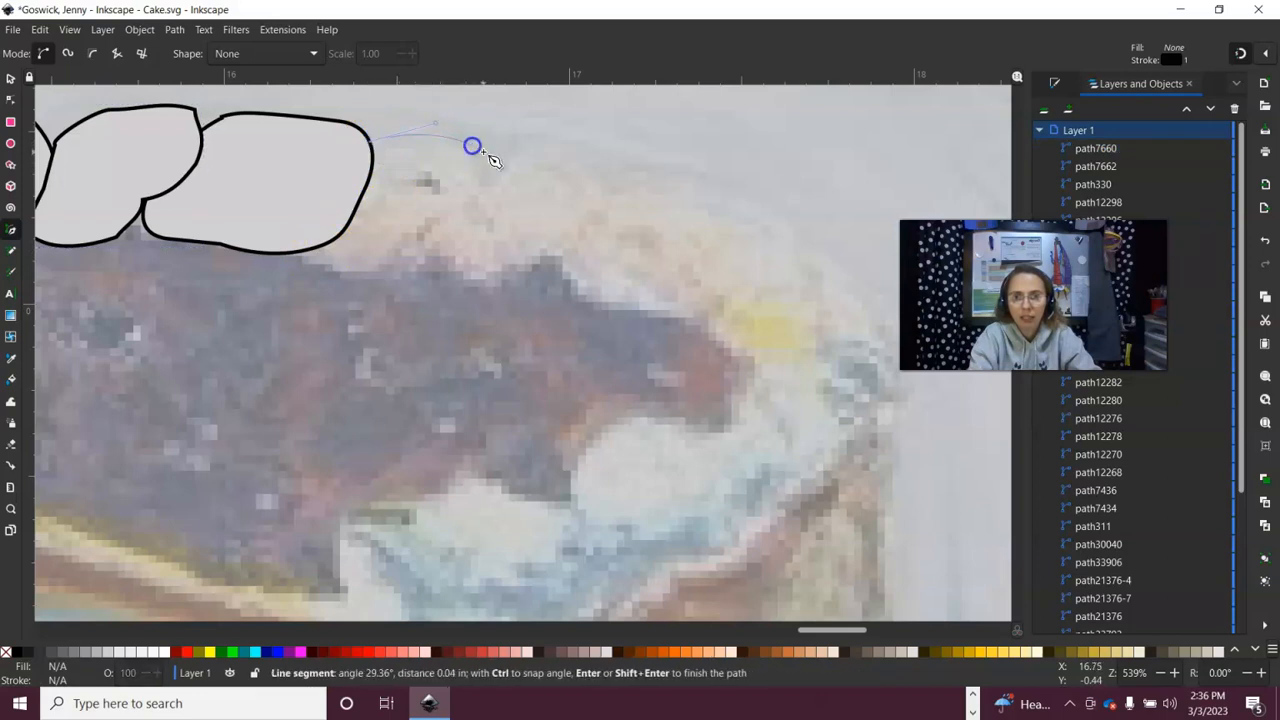
pyautogui.click(475, 206)
pyautogui.click(431, 260)
pyautogui.click(366, 289)
pyautogui.click(298, 256)
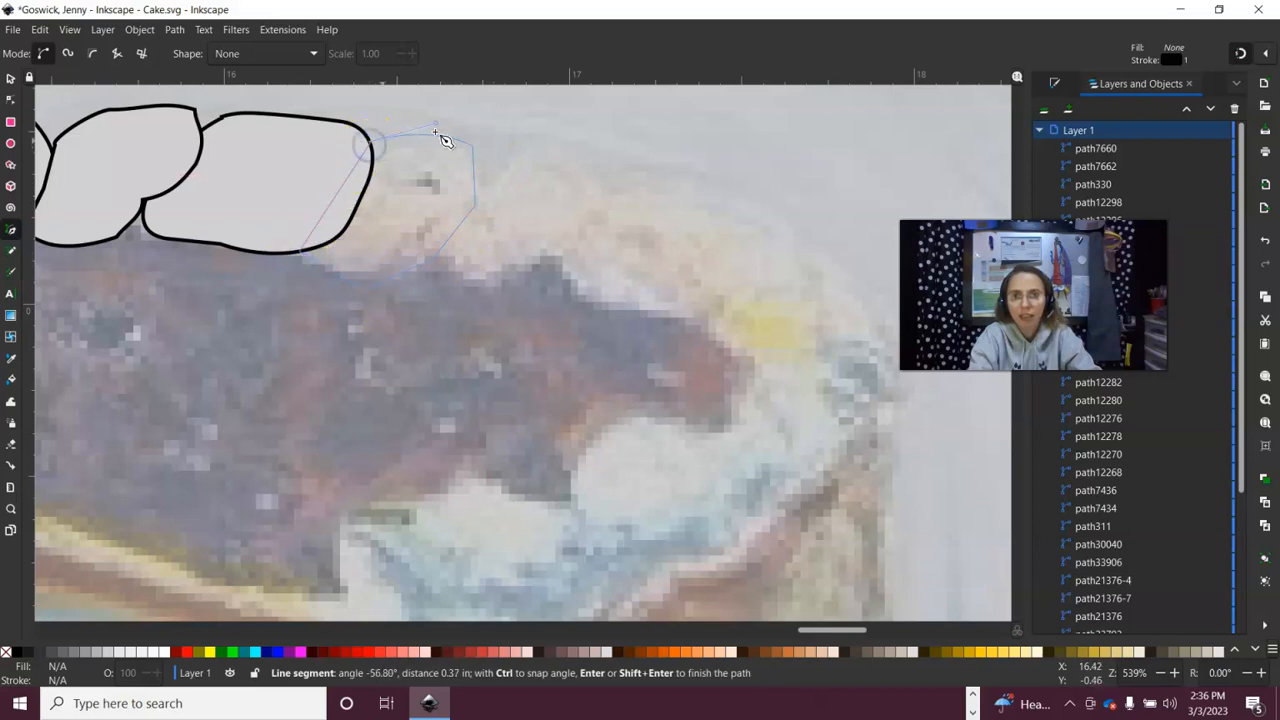
pyautogui.click(368, 140)
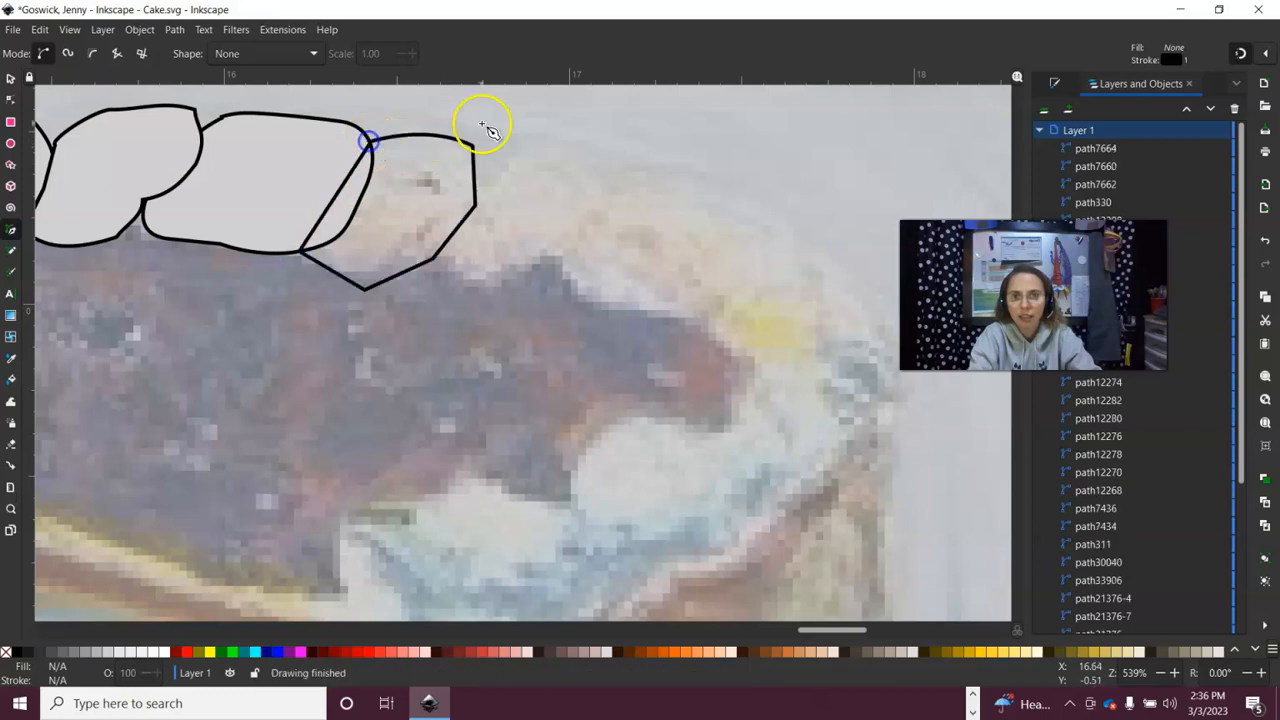
# Select the fourth dollop's outline and fill it with flat light gray d2cfd2
pyautogui.click(1057, 86)
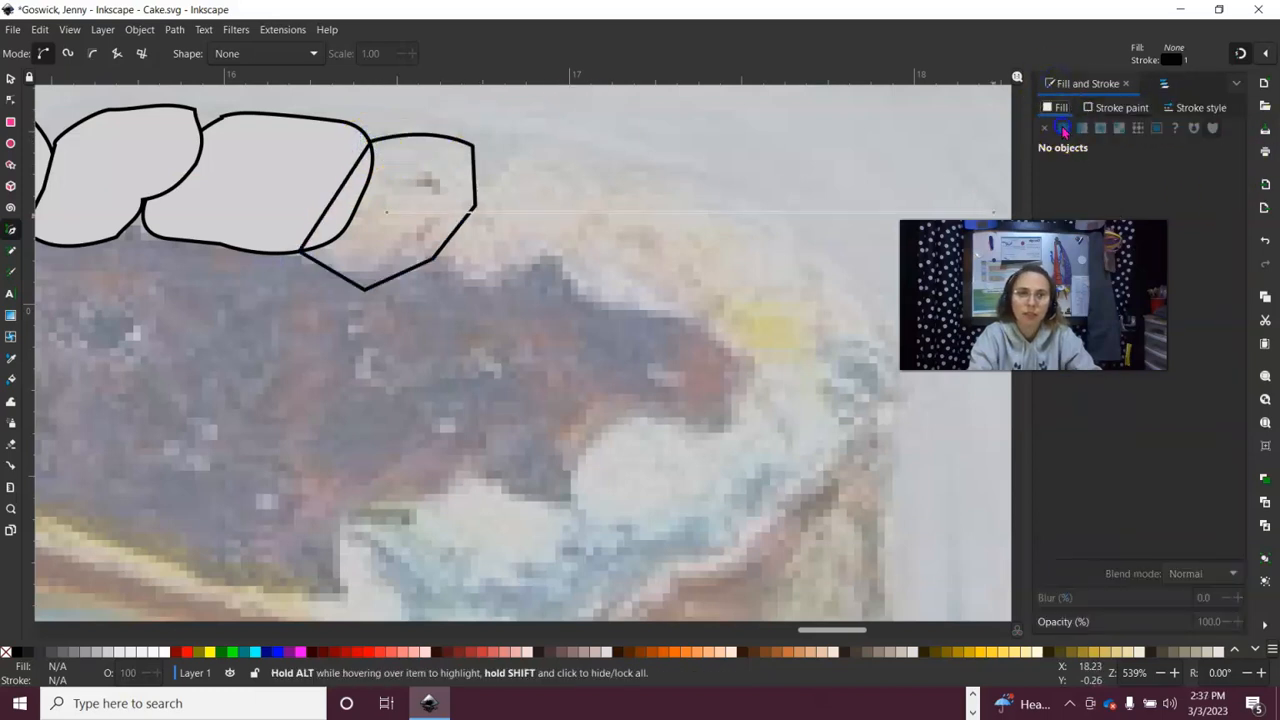
pyautogui.click(10, 78)
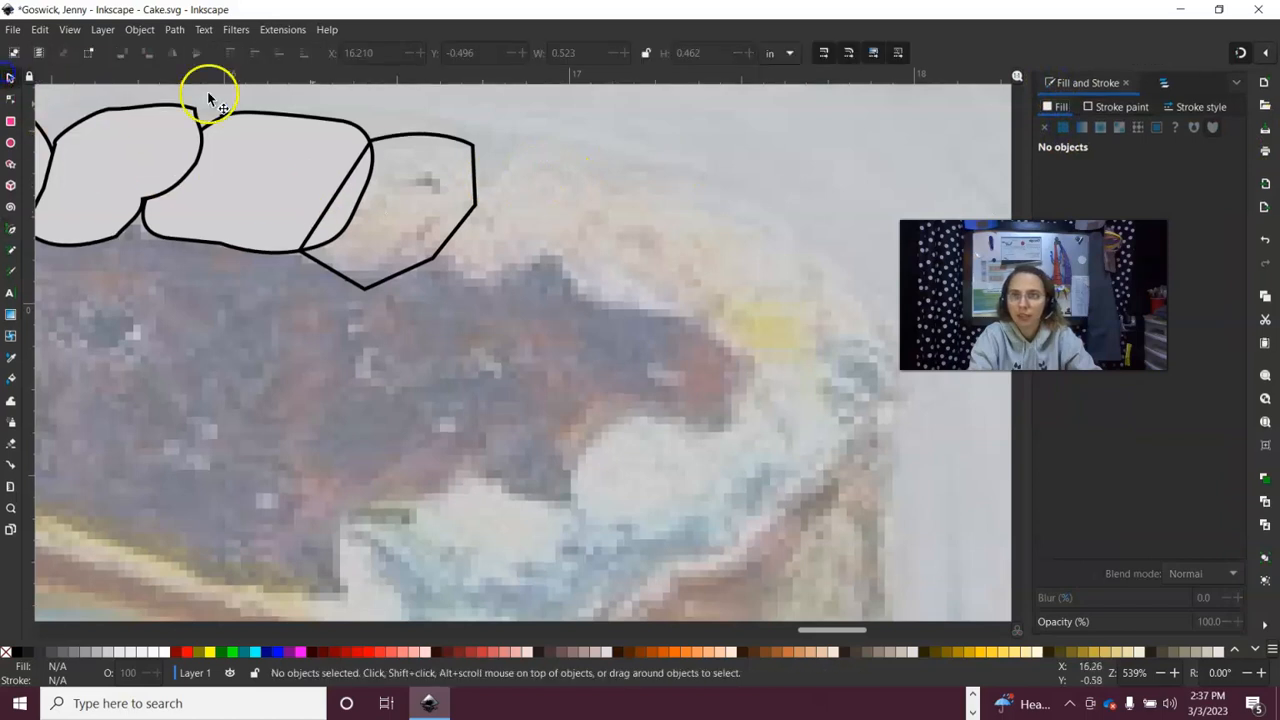
pyautogui.click(462, 145)
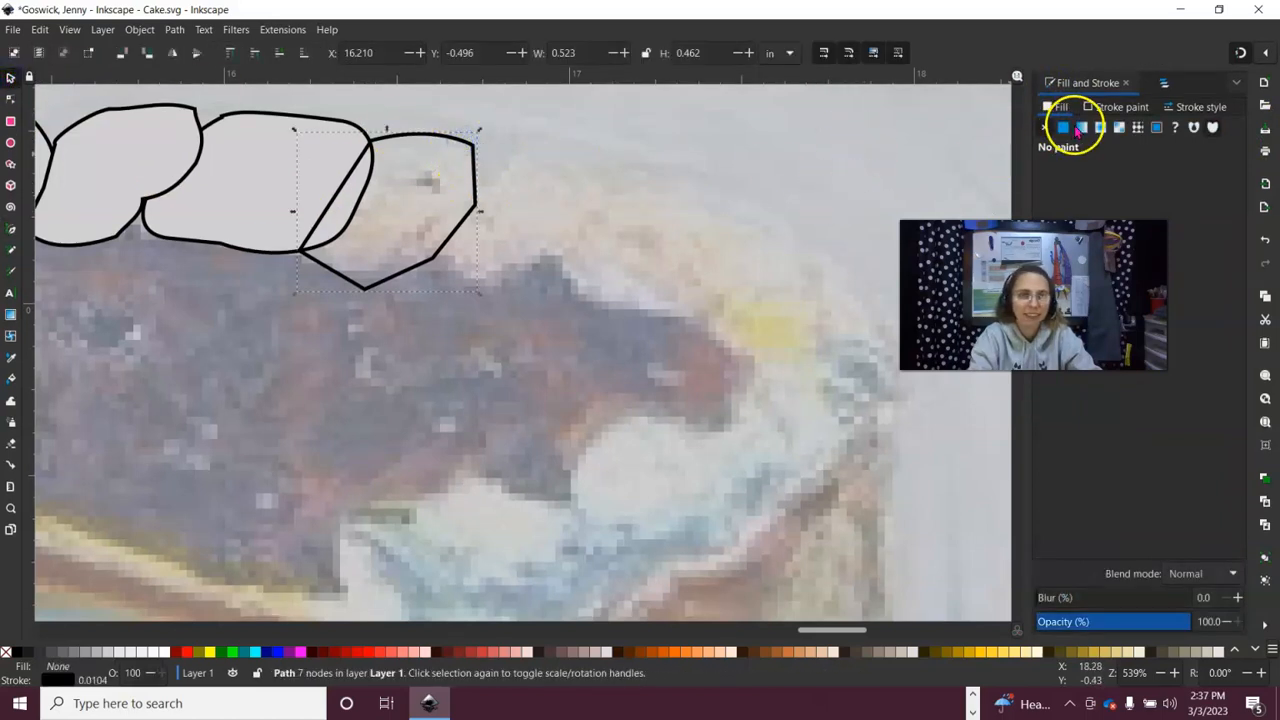
pyautogui.click(1063, 127)
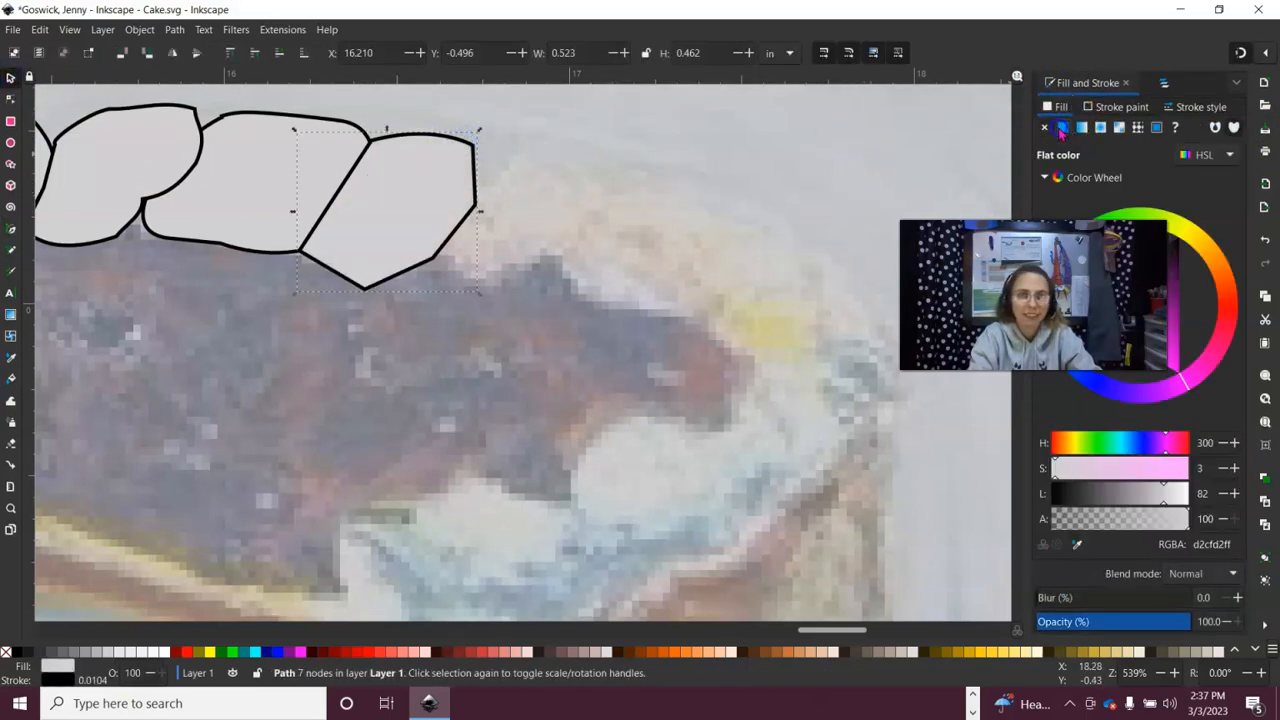
# Bend the fourth dollop's straight left, upper-right and lower segments into rounded curves with the Node tool
pyautogui.click(11, 99)
pyautogui.moveTo(347, 187); pyautogui.dragTo(337, 181)
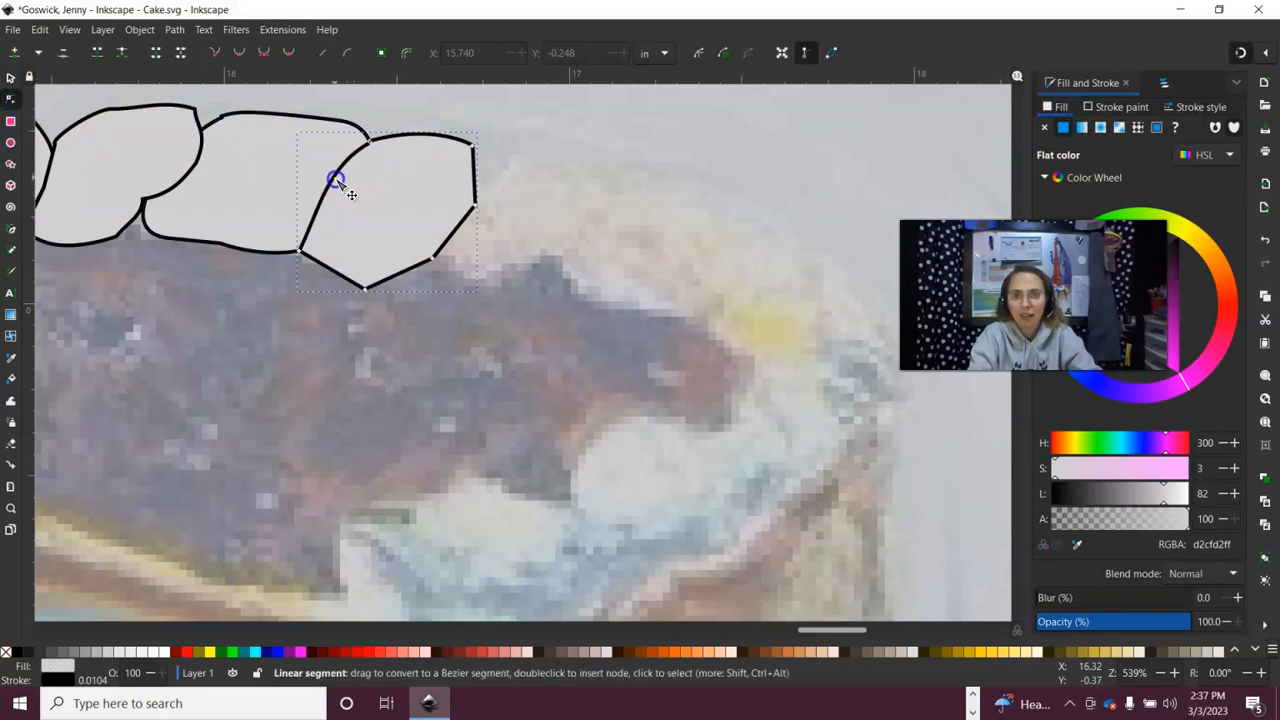
pyautogui.moveTo(472, 176); pyautogui.dragTo(482, 178)
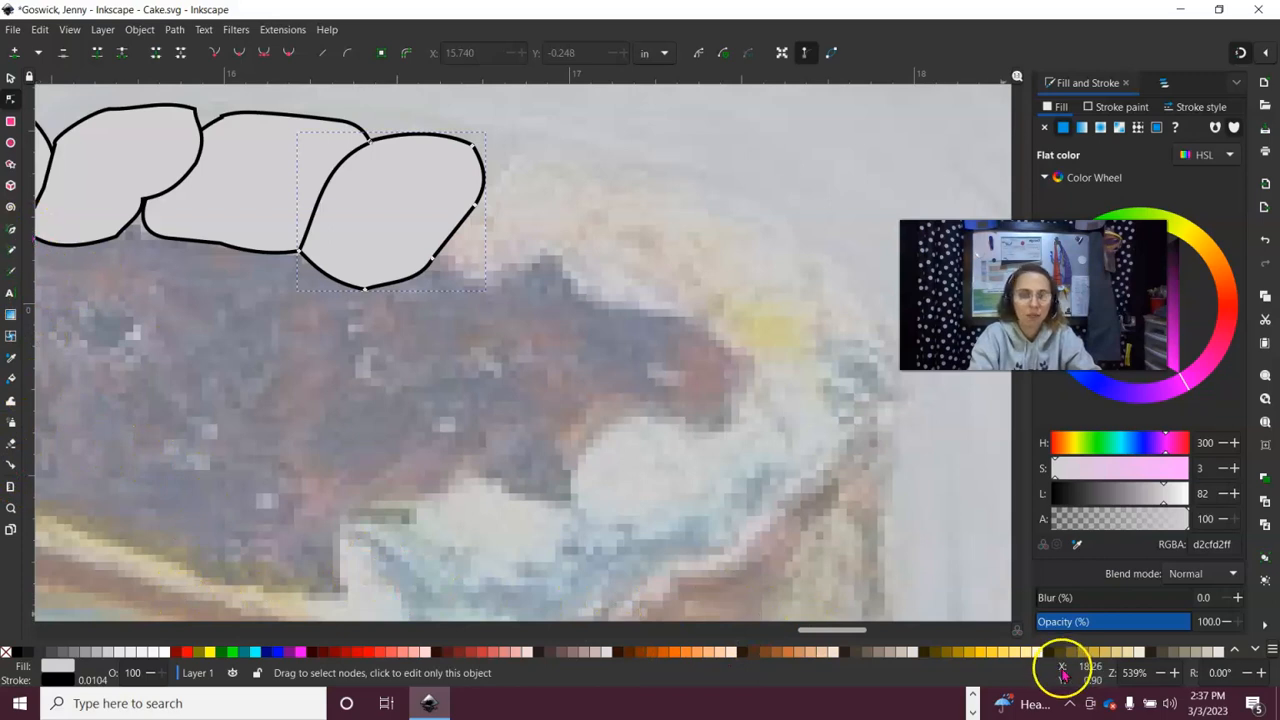
# Select all four dollops together with a selection box and shift them slightly left and down along the painting's cake rim
pyautogui.click(1160, 673)
pyautogui.click(1160, 673)
pyautogui.click(1160, 673)
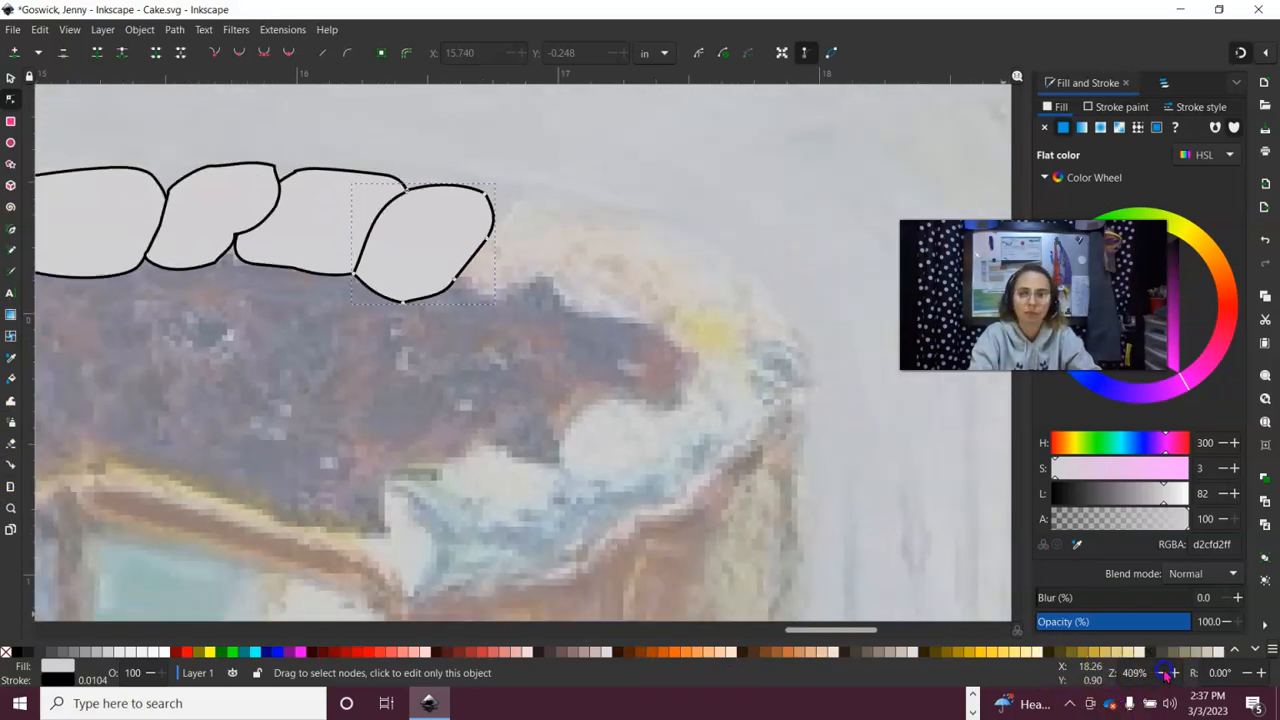
pyautogui.click(1161, 673)
pyautogui.click(1161, 673)
pyautogui.click(1161, 673)
pyautogui.click(1161, 673)
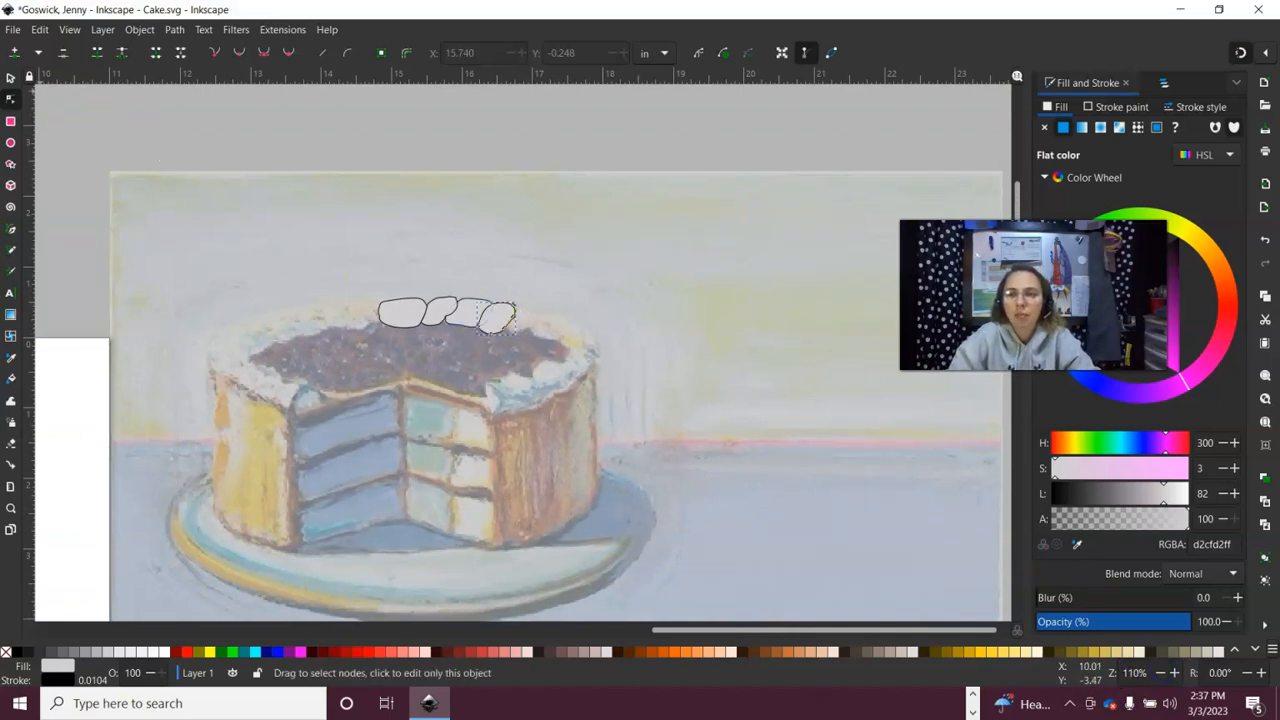
pyautogui.click(10, 78)
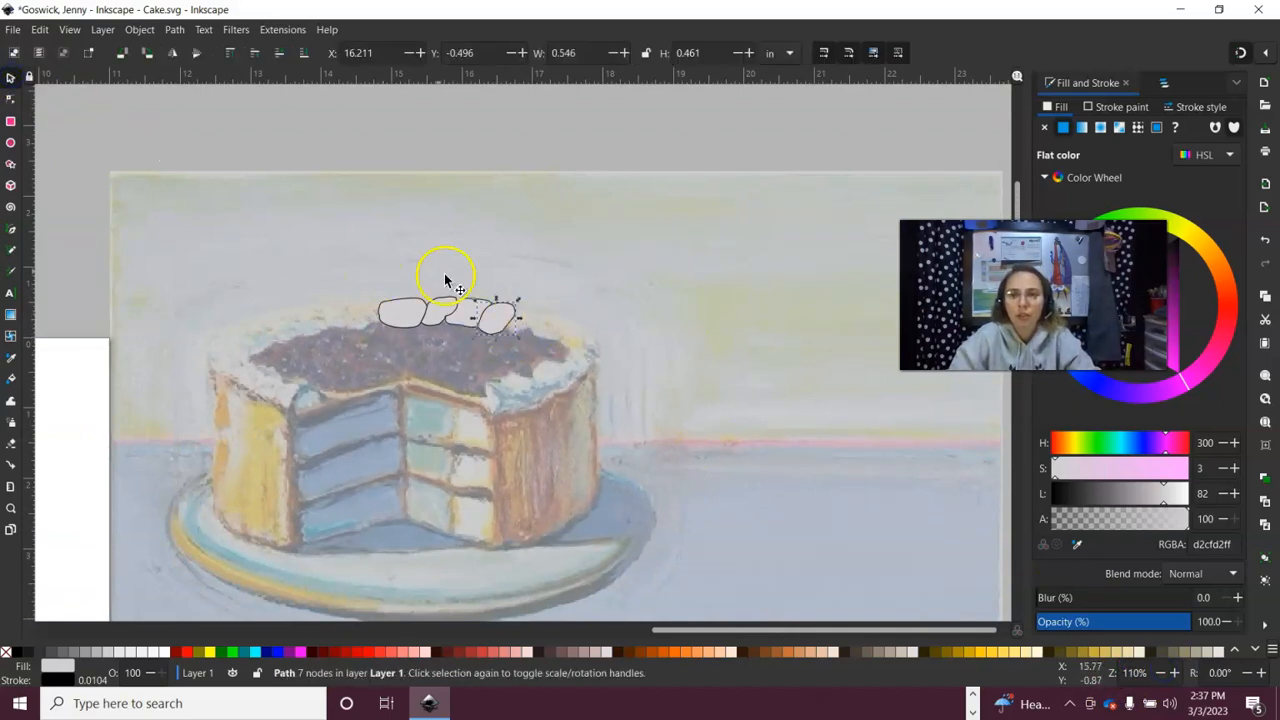
pyautogui.moveTo(443, 363); pyautogui.dragTo(369, 268)
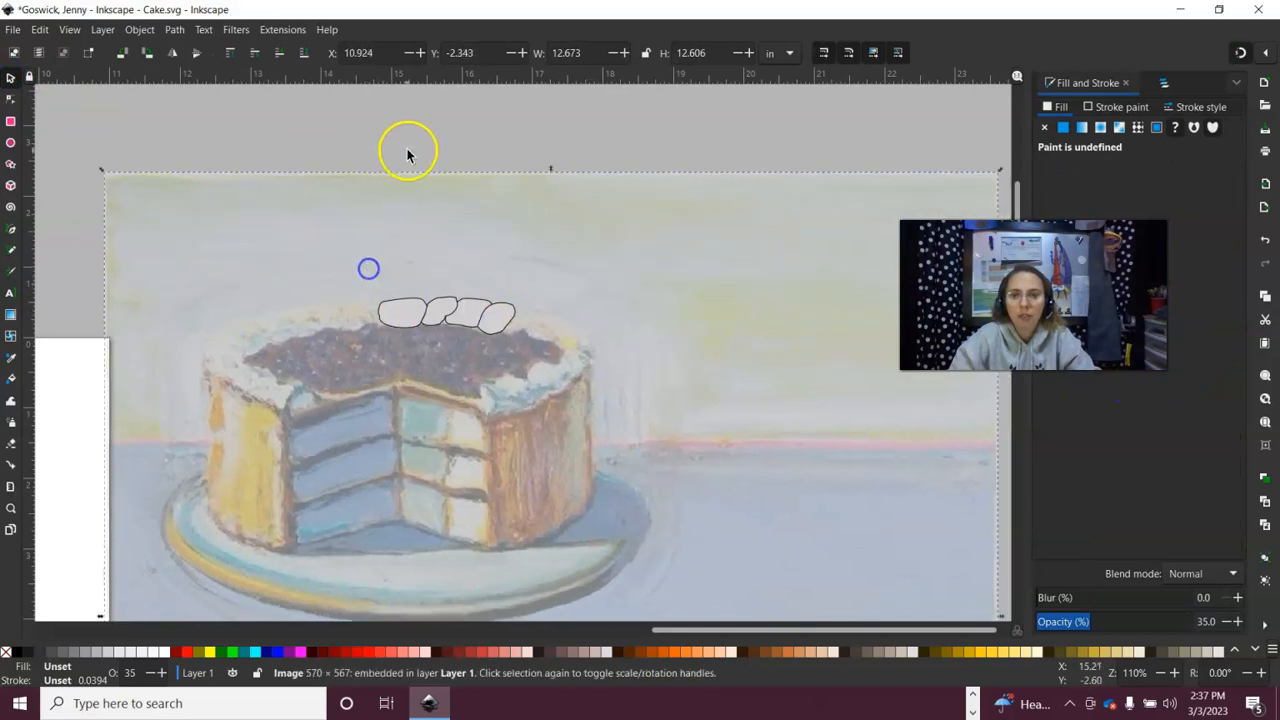
pyautogui.click(406, 152)
pyautogui.moveTo(354, 149); pyautogui.dragTo(573, 432)
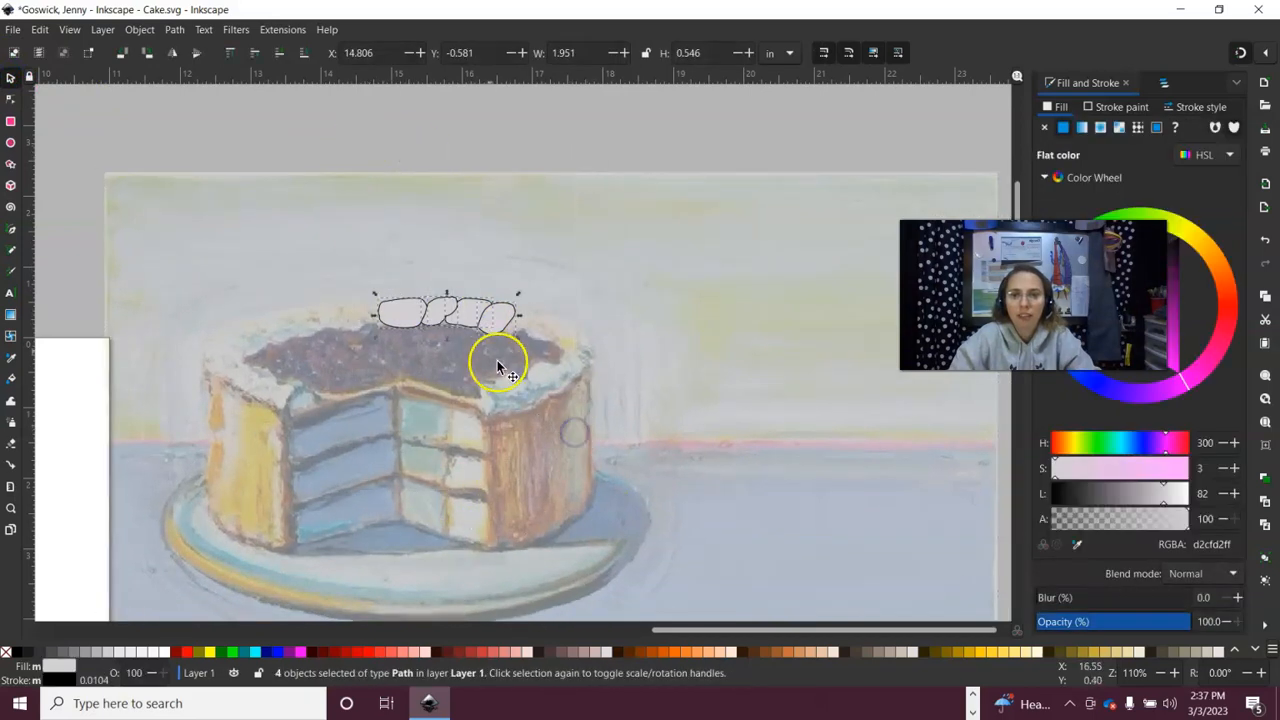
pyautogui.moveTo(457, 313)
pyautogui.mouseDown()
pyautogui.moveTo(181, 261)
pyautogui.moveTo(366, 317)
pyautogui.moveTo(443, 316)
pyautogui.mouseUp()
pyautogui.click(452, 136)
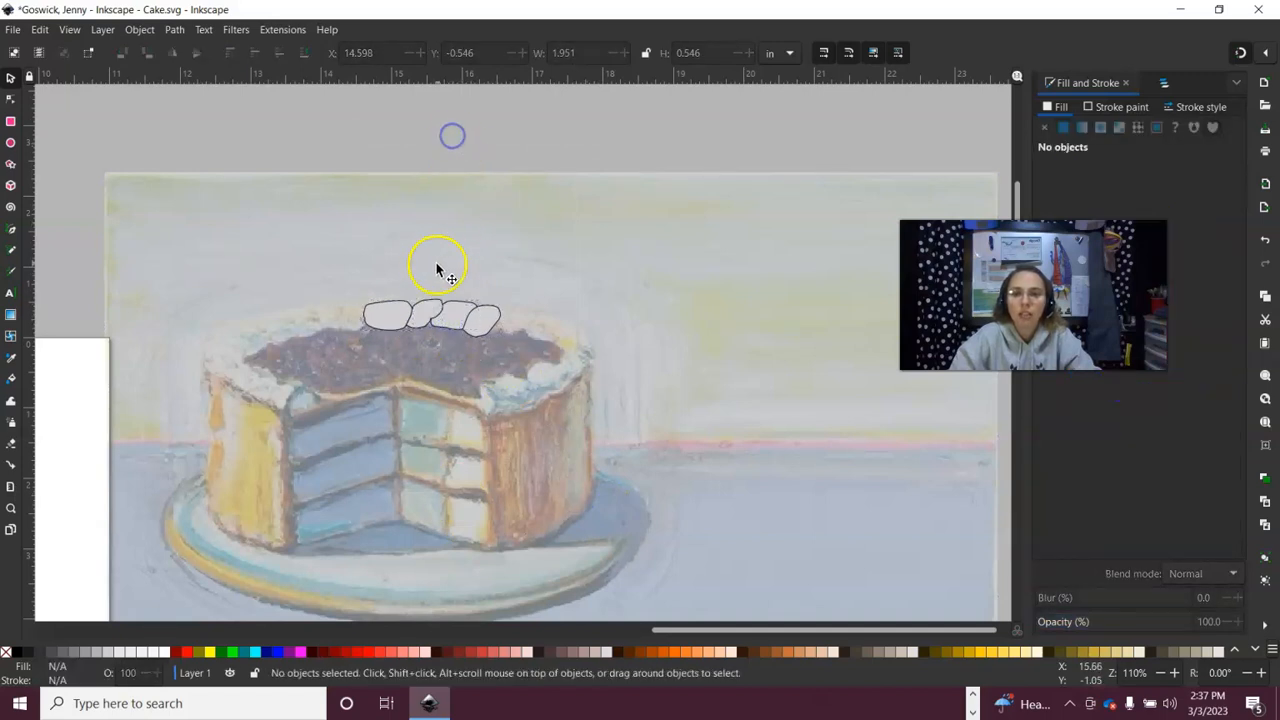
# Add the four dollops to one selection and move them to the empty area above the finished cake drawing, at about X 1.827, Y -2.091 in
pyautogui.click(399, 311)
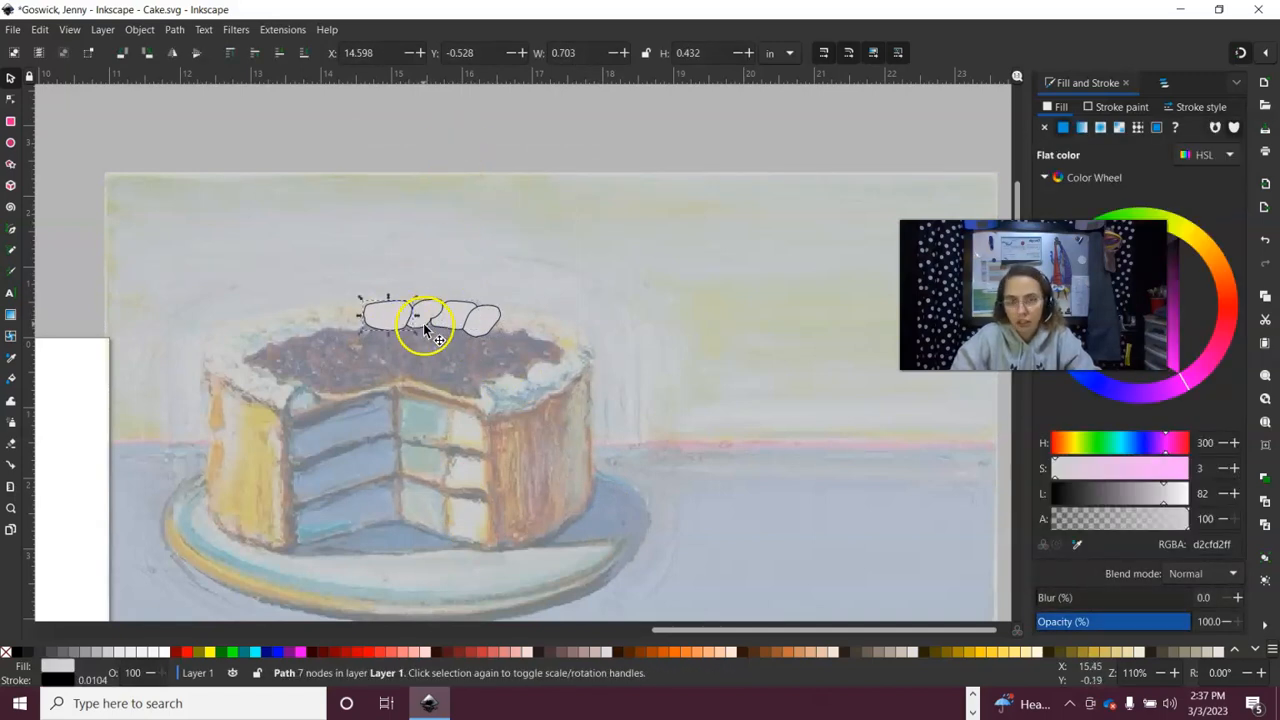
pyautogui.keyDown('shift'); pyautogui.click(424, 316); pyautogui.keyUp('shift')
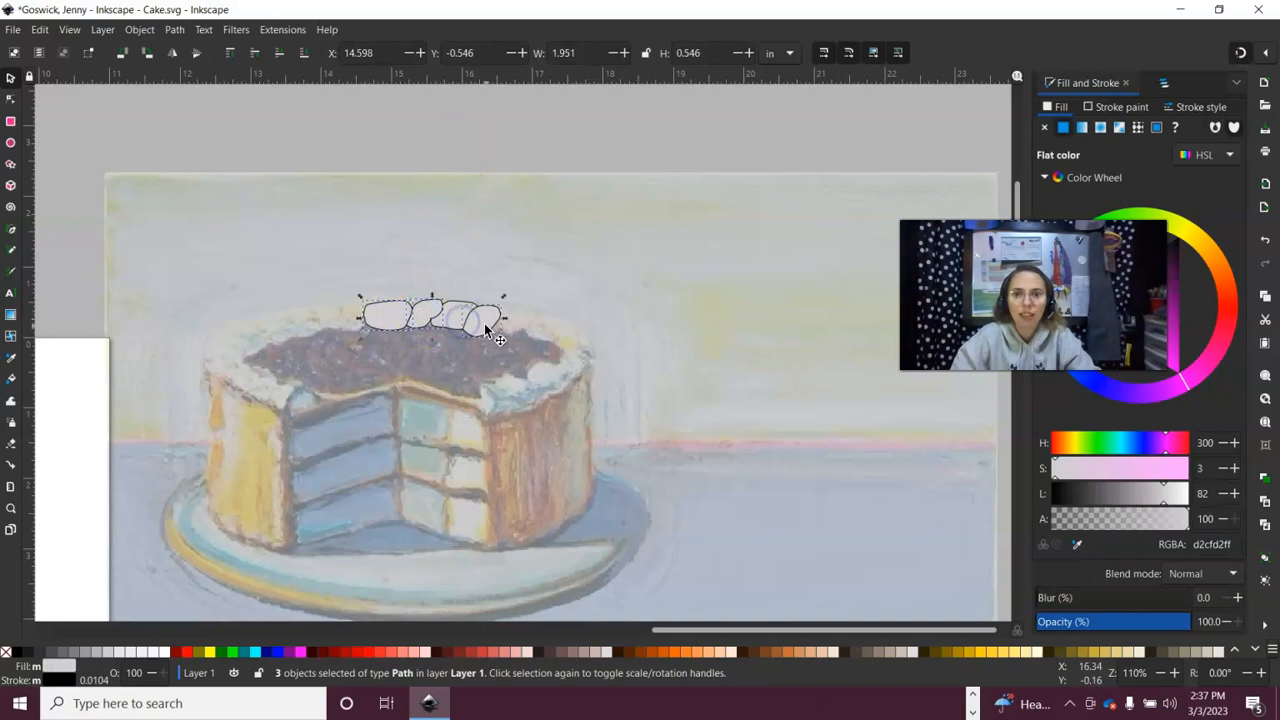
pyautogui.moveTo(486, 320); pyautogui.dragTo(308, 236)
pyautogui.moveTo(666, 630)
pyautogui.mouseDown()
pyautogui.moveTo(600, 606)
pyautogui.moveTo(450, 588)
pyautogui.mouseUp()
pyautogui.moveTo(828, 225); pyautogui.dragTo(150, 214)
pyautogui.moveTo(563, 623); pyautogui.dragTo(485, 626)
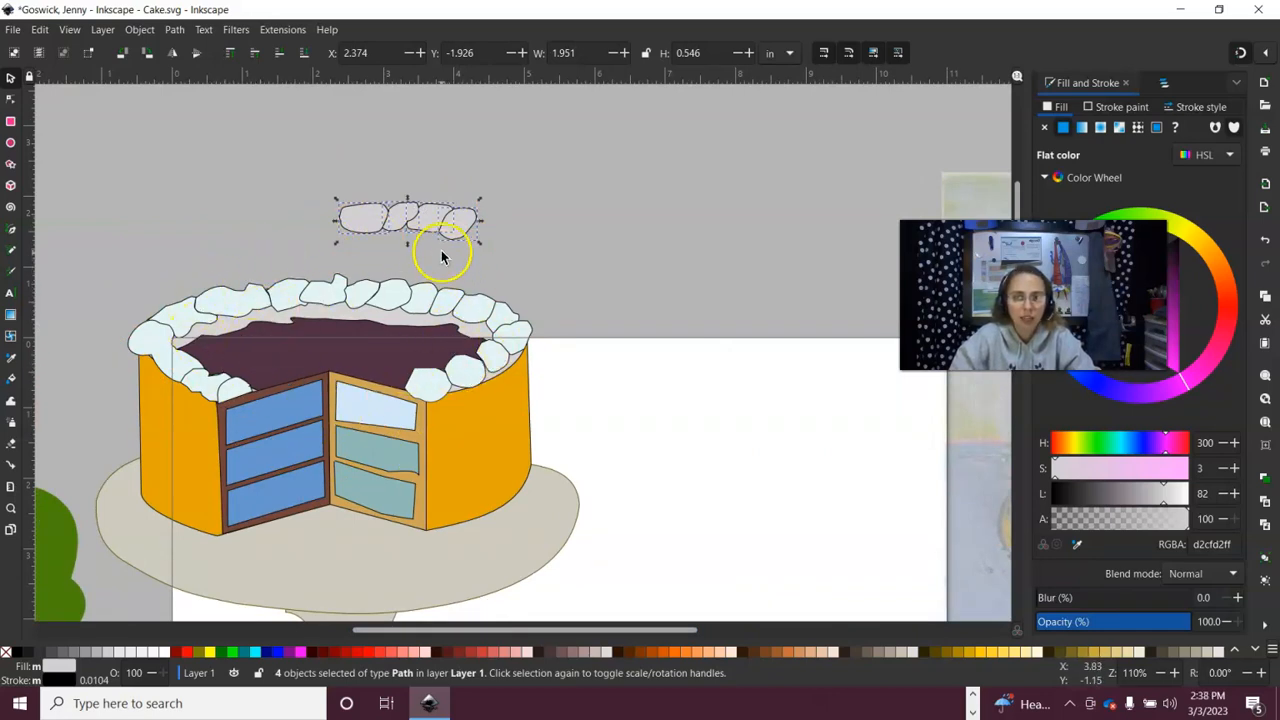
pyautogui.moveTo(455, 226); pyautogui.dragTo(415, 213)
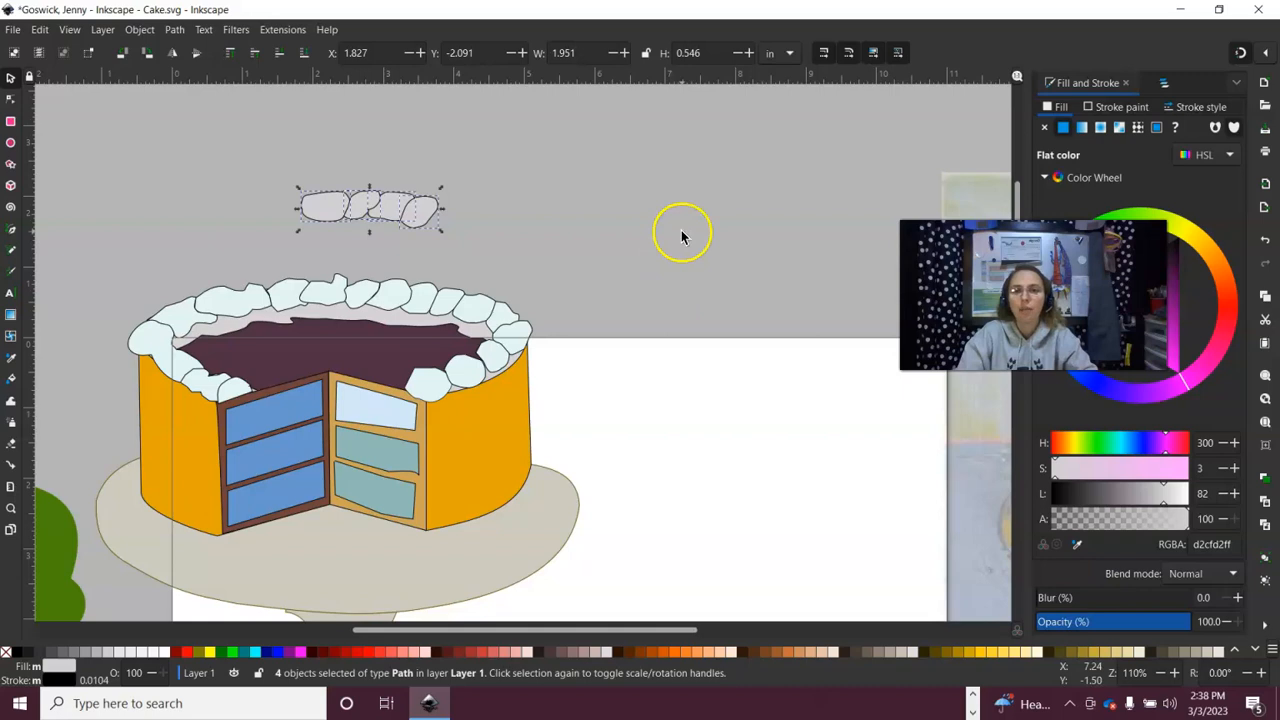
pyautogui.click(495, 187)
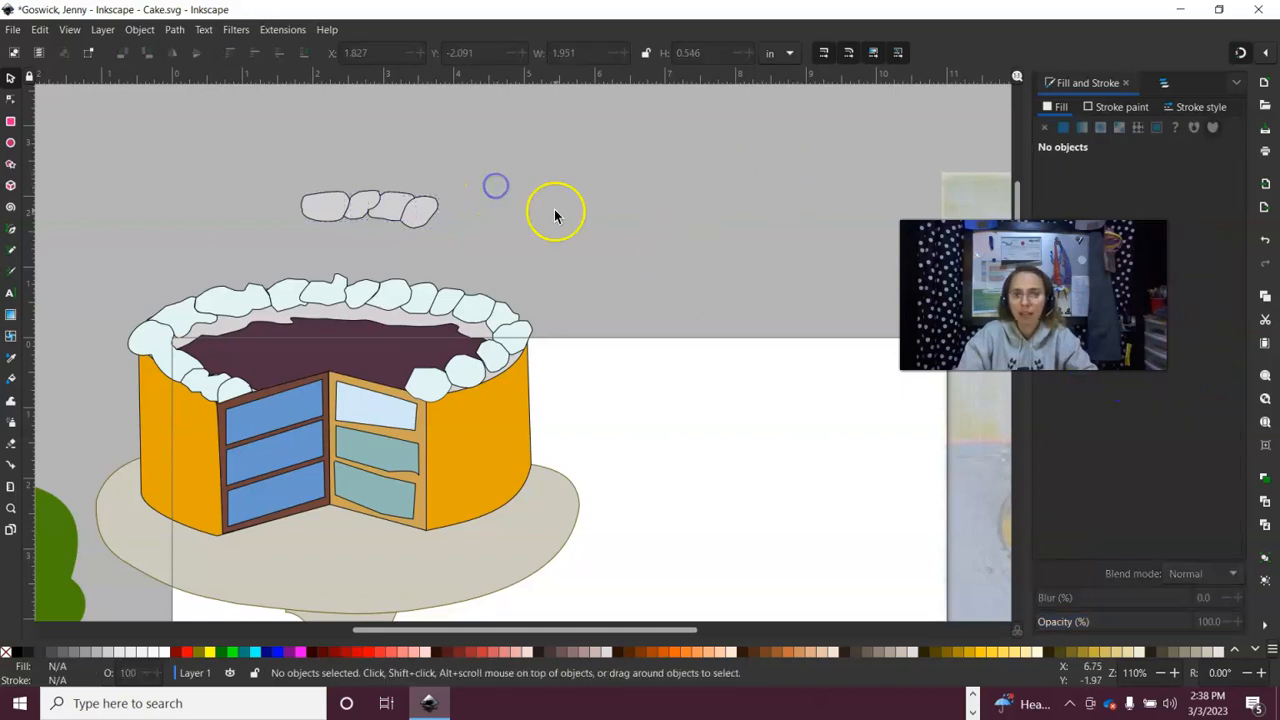
# Save the cake drawing under its existing file name
pyautogui.click(13, 31)
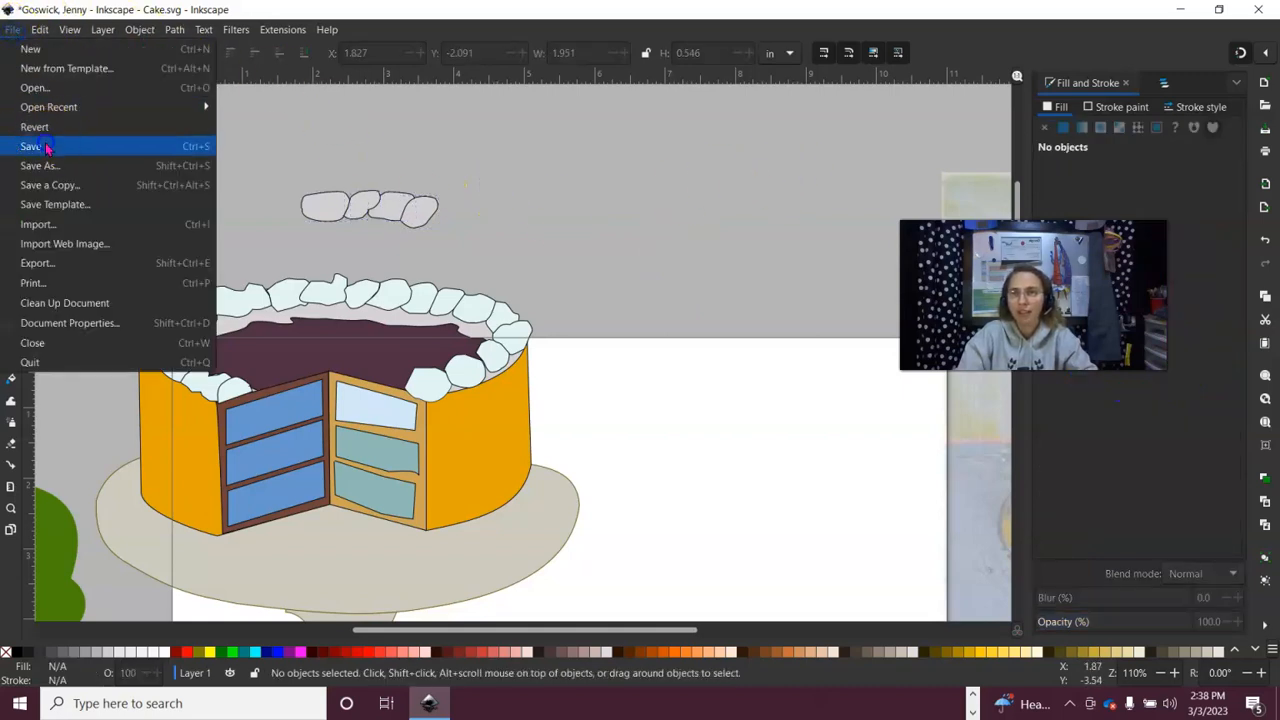
pyautogui.click(55, 146)
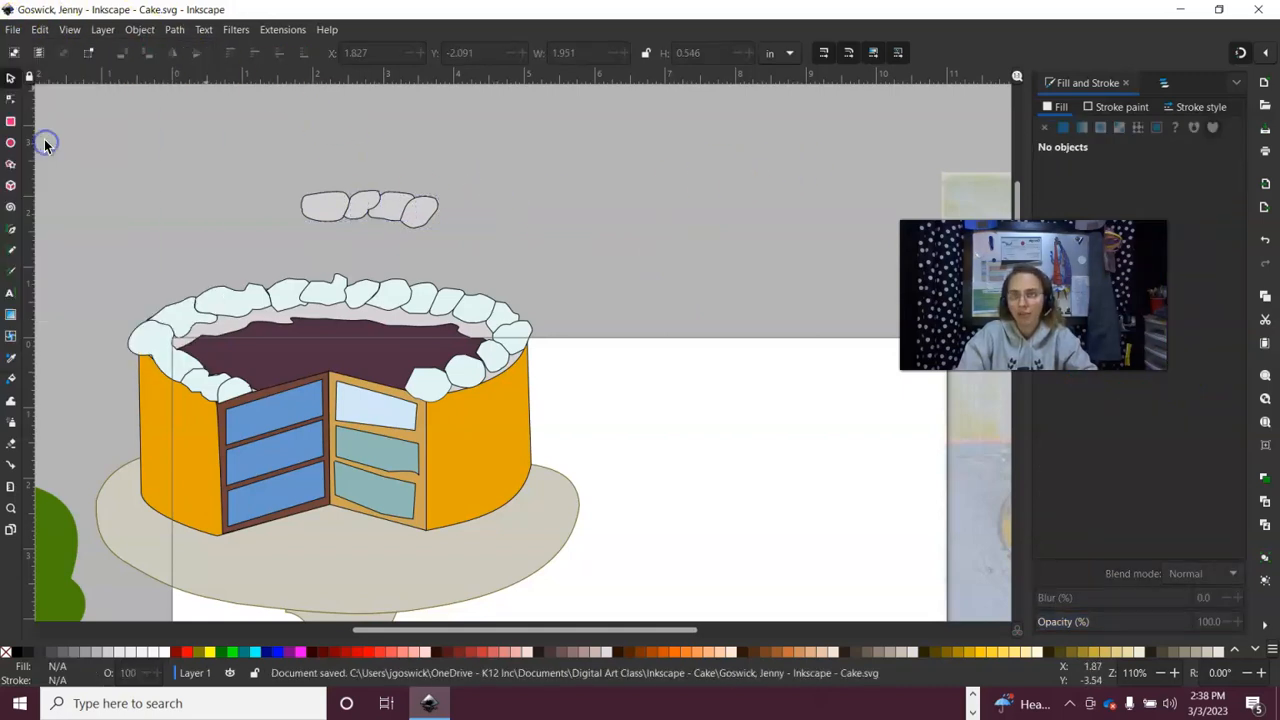
# Capture a full-screen screenshot showing the cake drawing beside both reference paintings and open it in Snip & Sketch
pyautogui.click(1160, 673)
pyautogui.click(1160, 673)
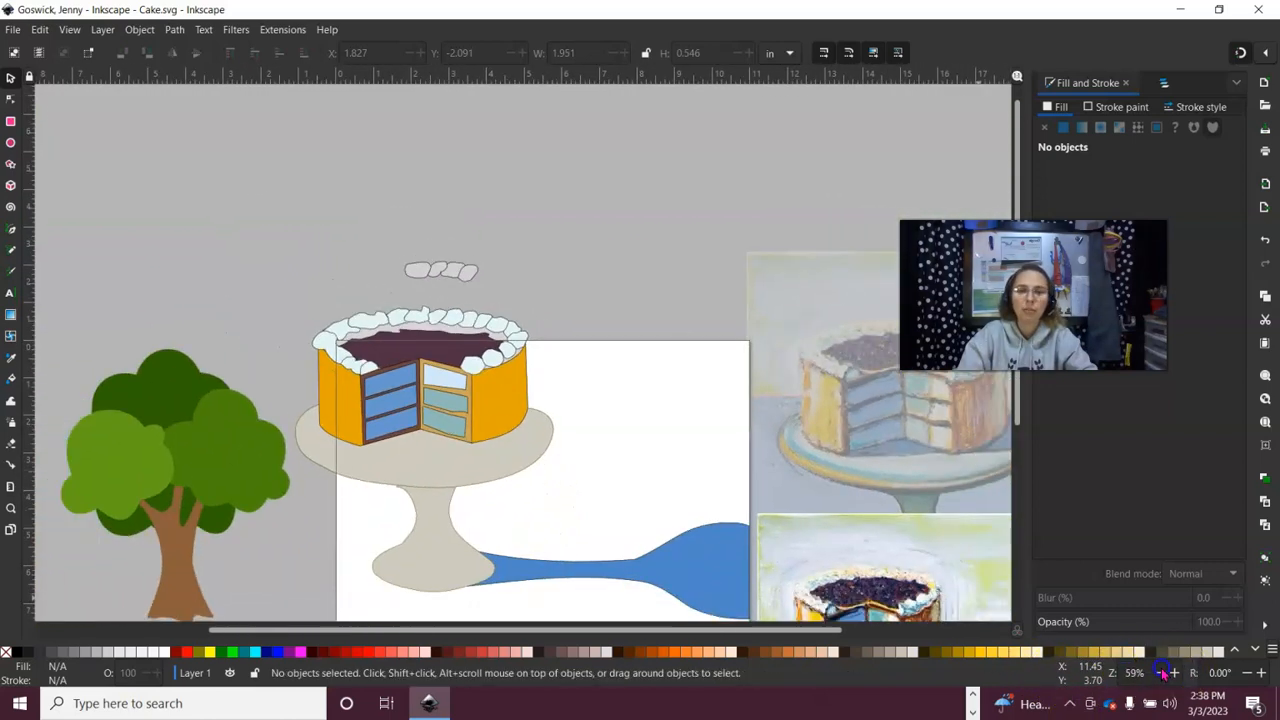
pyautogui.press('space')
pyautogui.moveTo(823, 243)
pyautogui.mouseDown()
pyautogui.moveTo(723, 223)
pyautogui.moveTo(551, 109)
pyautogui.moveTo(554, 89)
pyautogui.mouseUp()
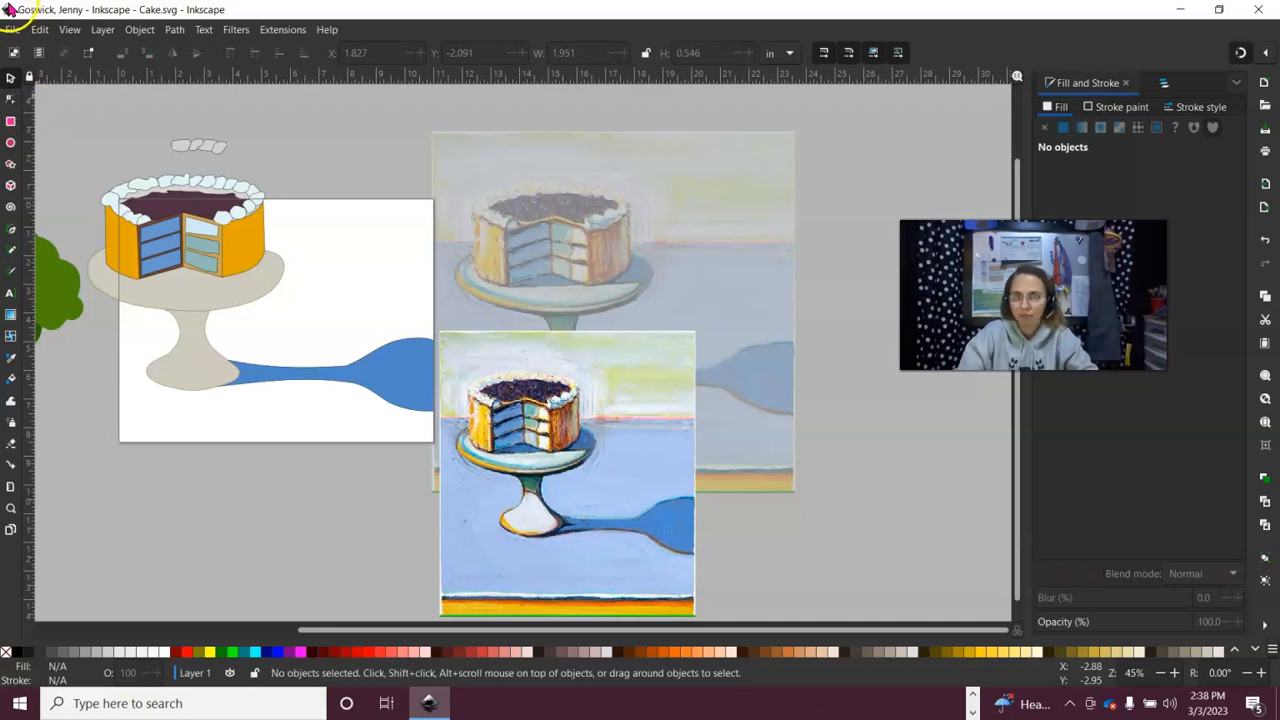
pyautogui.press('super+shift+s')
pyautogui.moveTo(0, 0); pyautogui.dragTo(1257, 700)
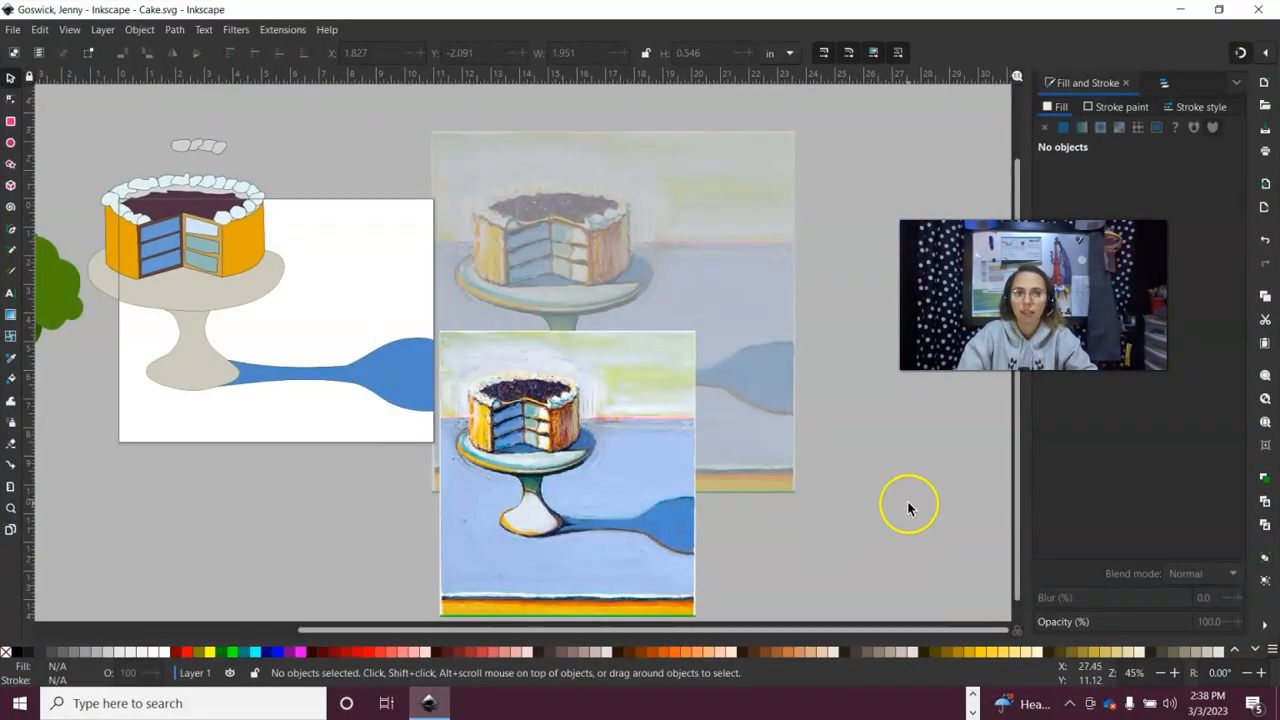
pyautogui.click(1130, 505)
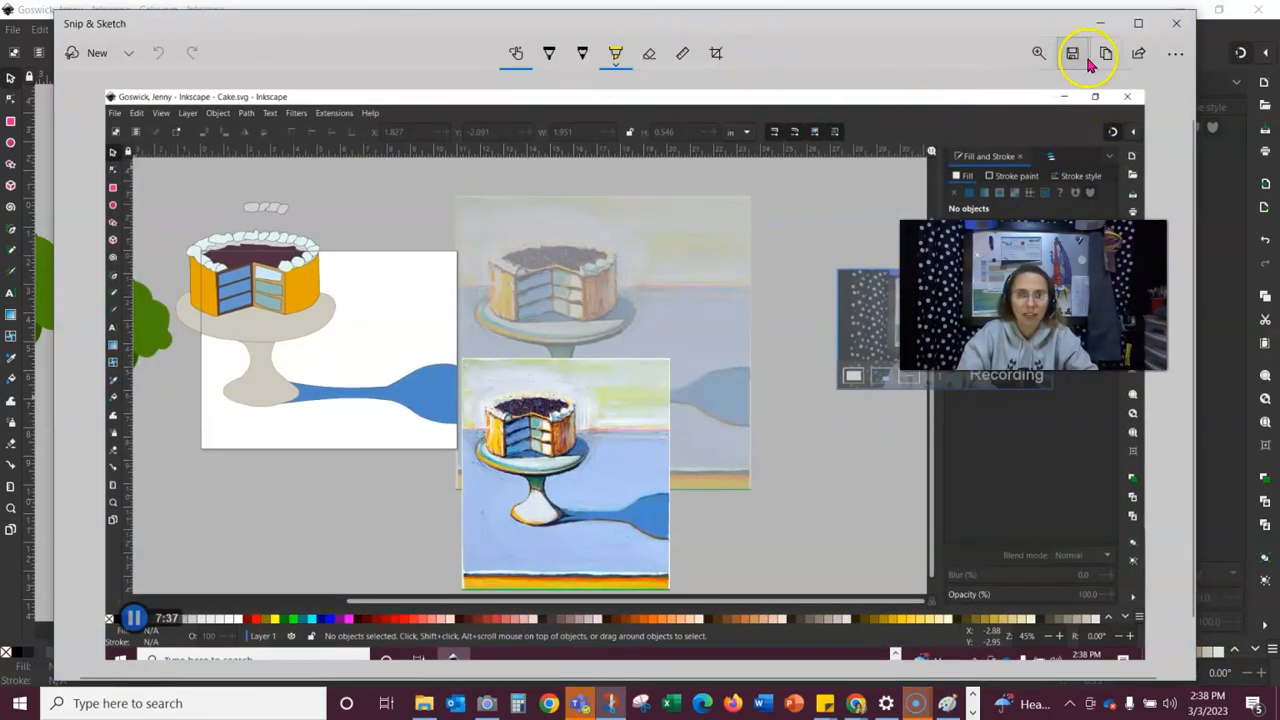
# Save the screenshot as a PNG named "10.06.2 Screenshot" in Downloads, and close Snip & Sketch
pyautogui.click(1070, 58)
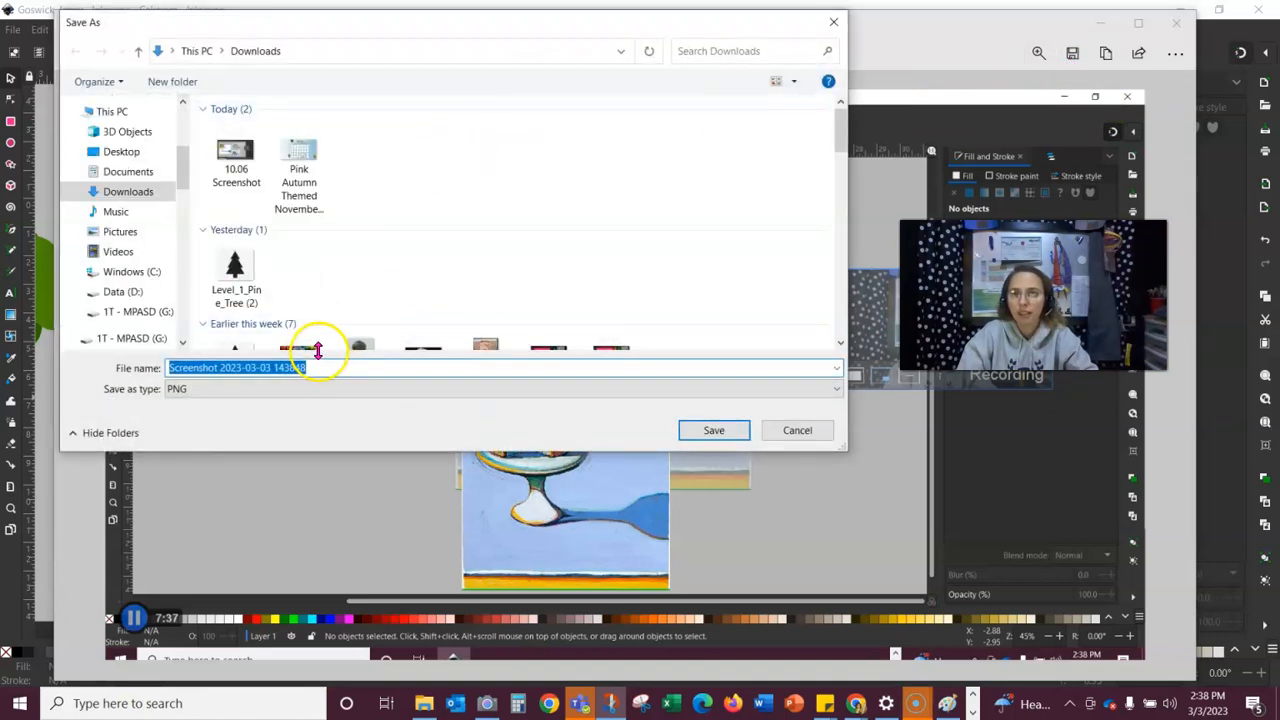
pyautogui.click(325, 367)
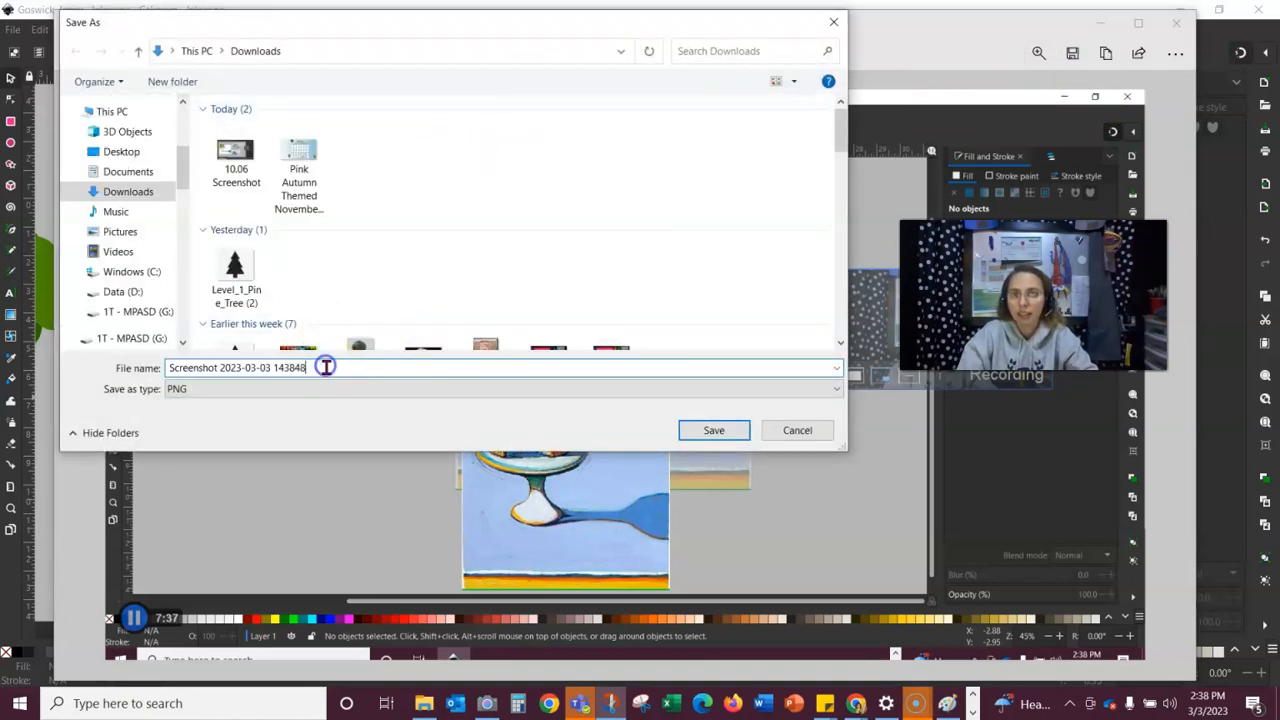
pyautogui.moveTo(327, 367); pyautogui.dragTo(97, 380)
pyautogui.write('10.06')
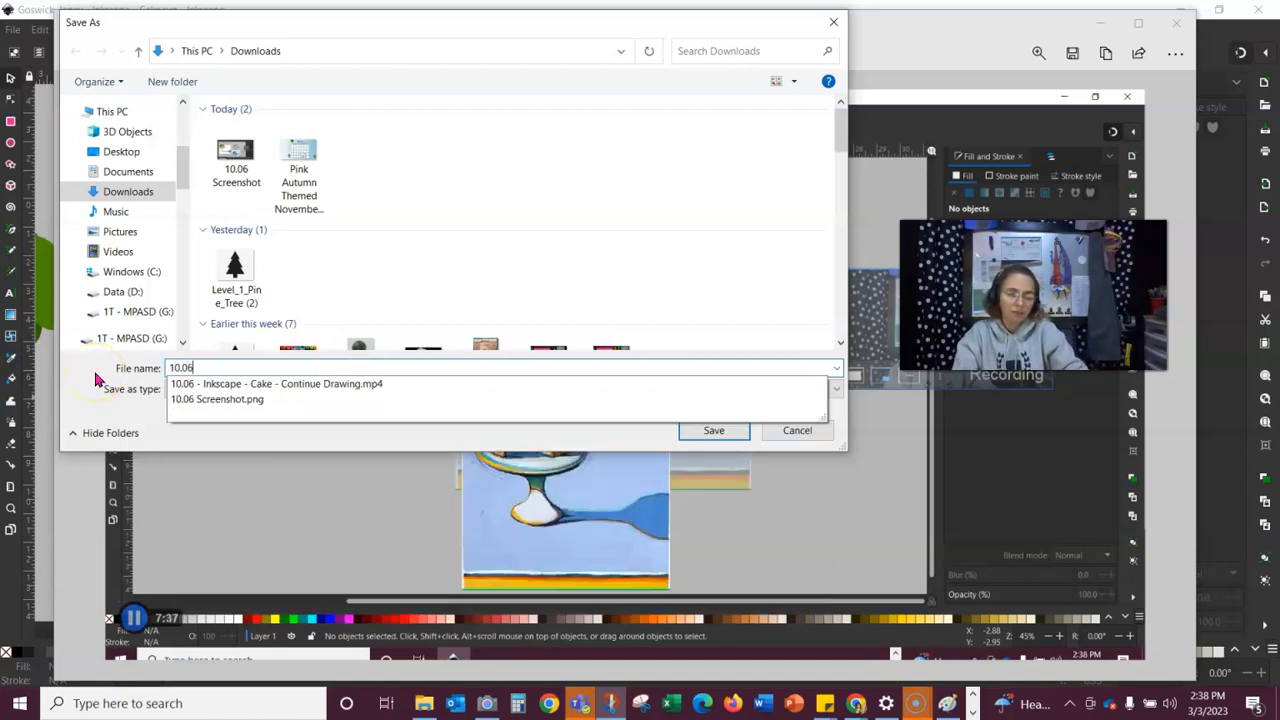
pyautogui.write('.2')
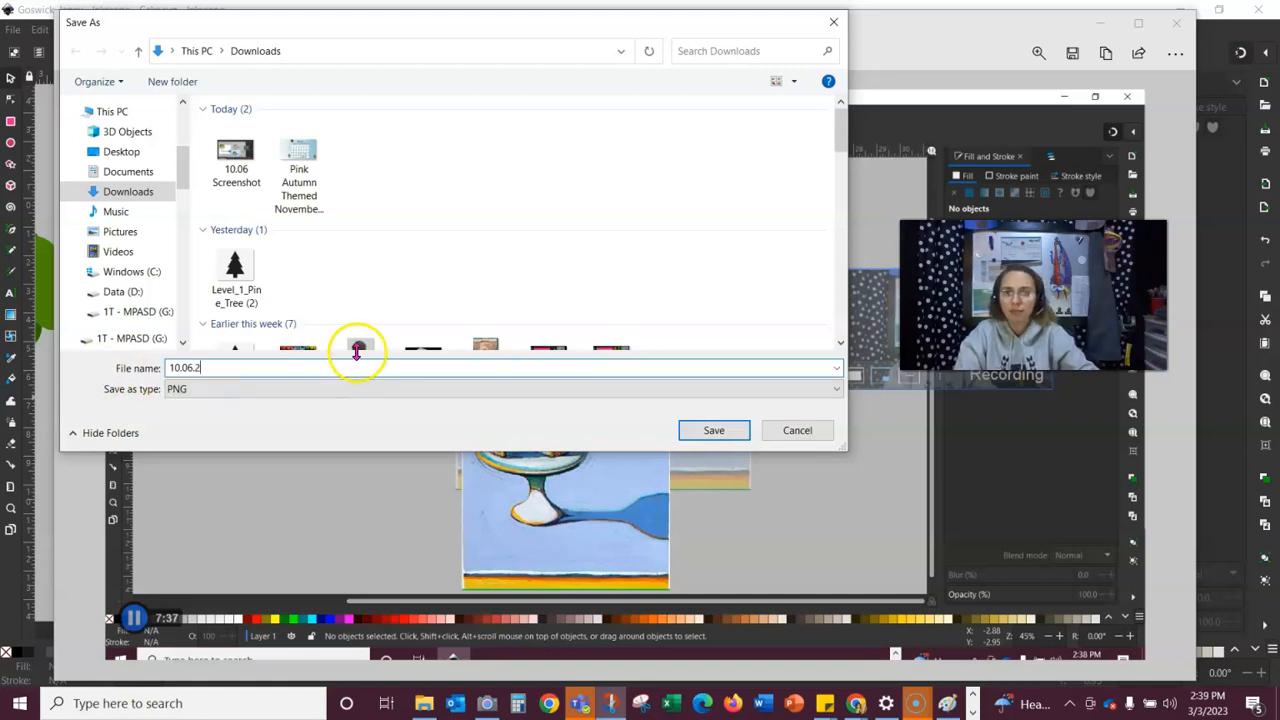
pyautogui.write(' Screensho')
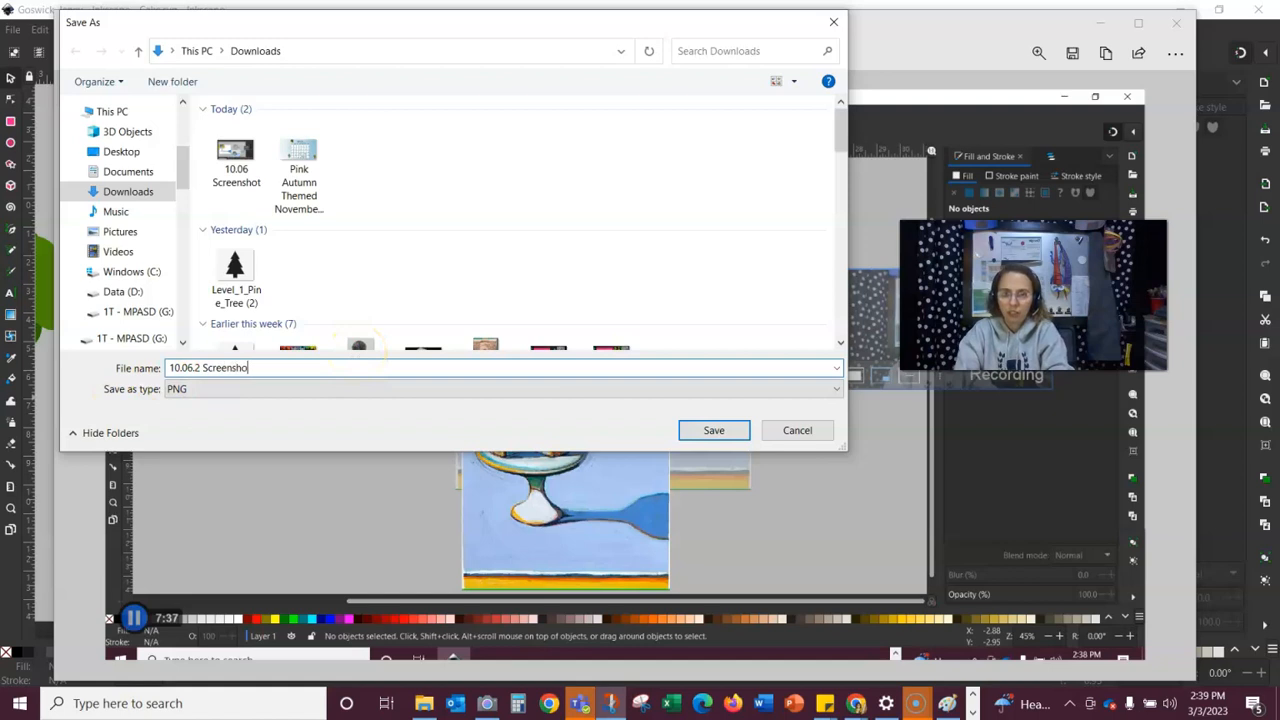
pyautogui.write('t')
pyautogui.press('Return')
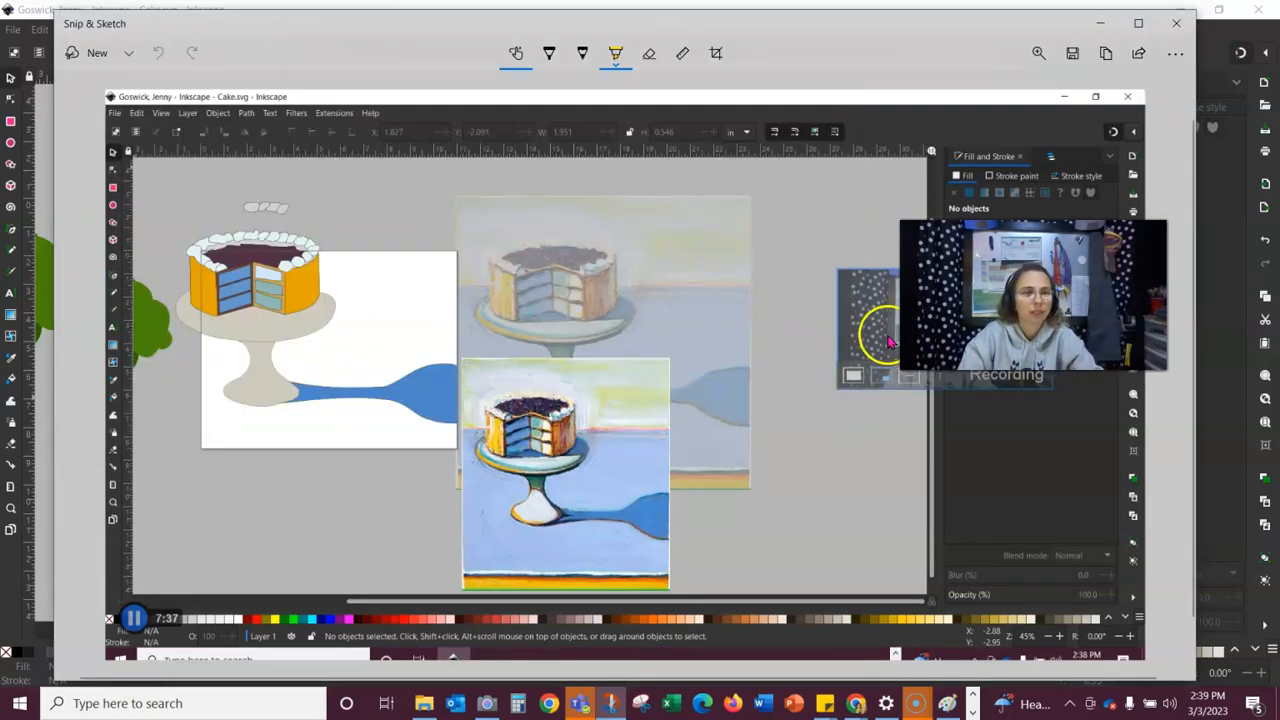
pyautogui.click(1176, 22)
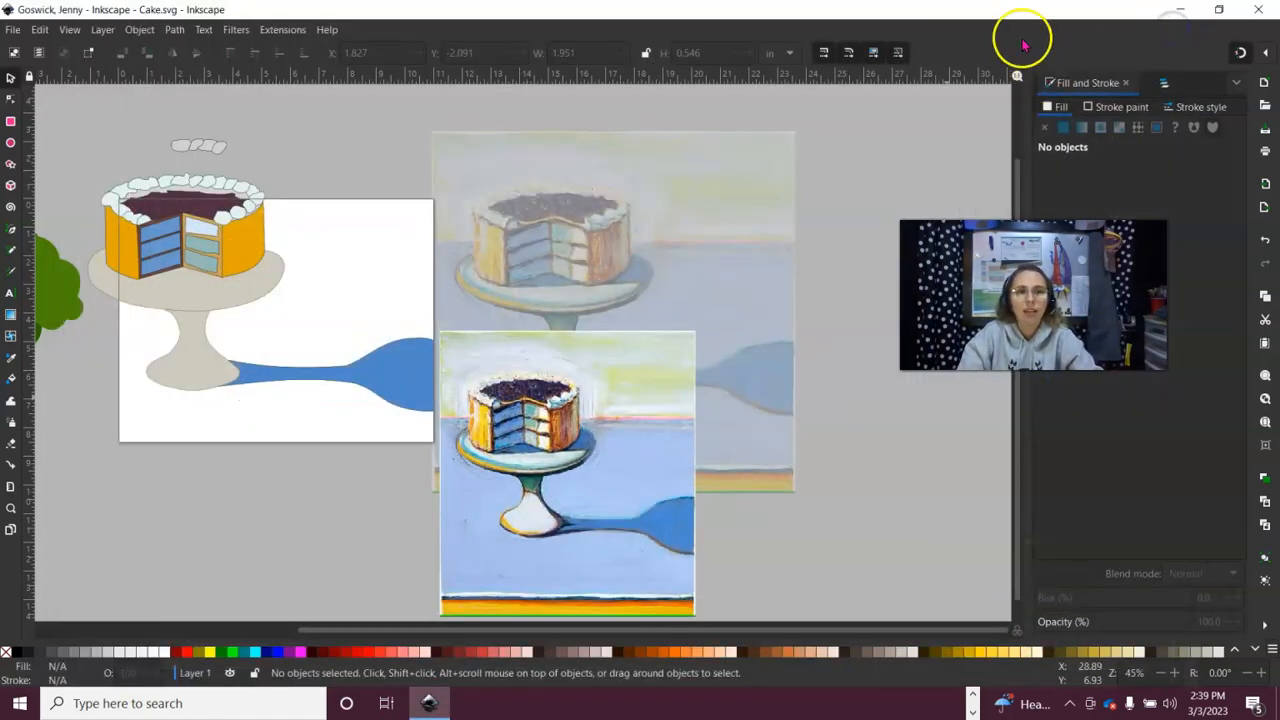